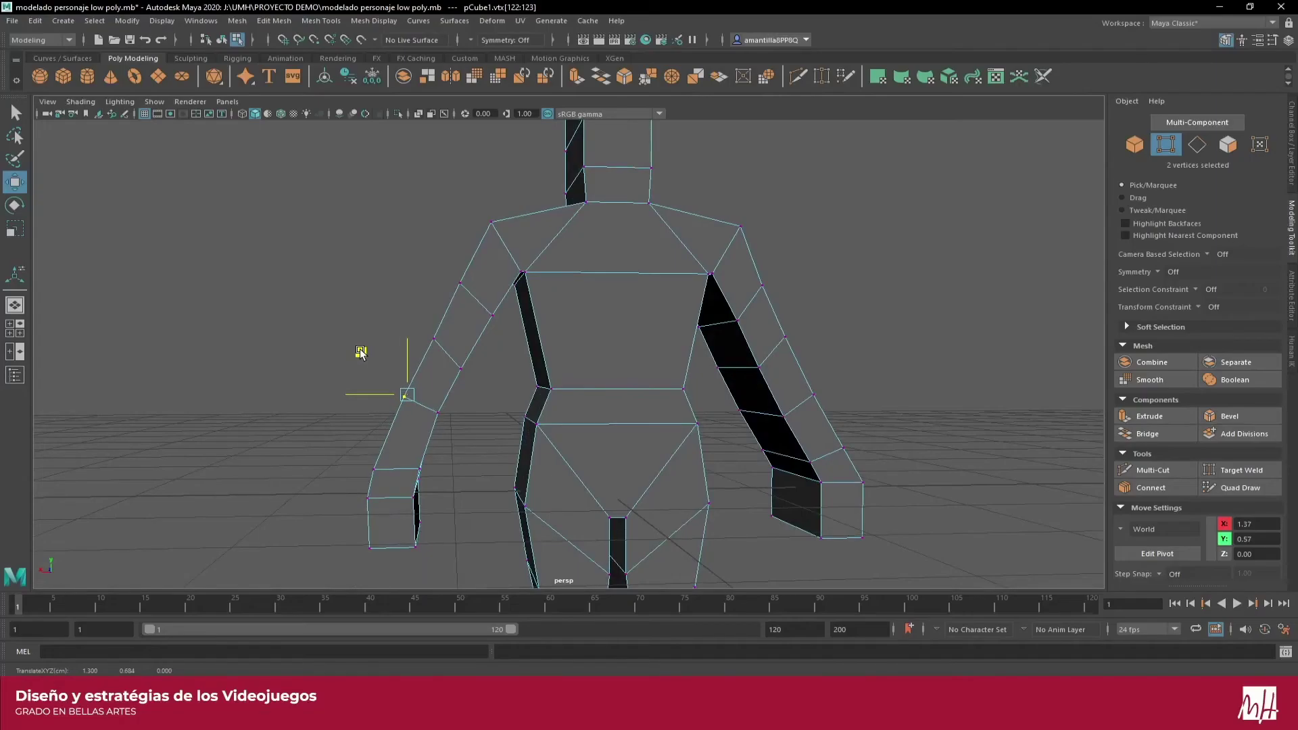
# Select the left elbow vertices and pull the forearm inward
pyautogui.moveTo(467, 440); pyautogui.dragTo(387, 375)
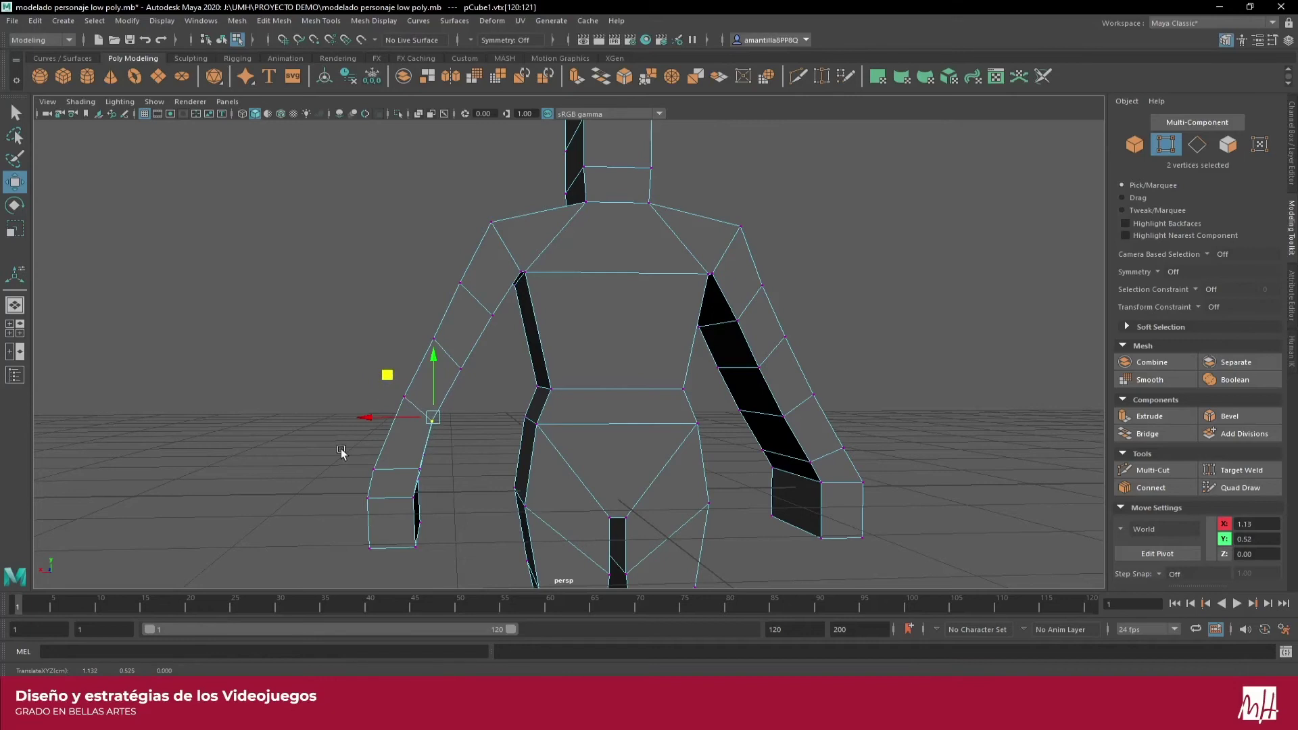
pyautogui.keyDown('alt'); pyautogui.moveTo(342, 453); pyautogui.dragTo(322, 427); pyautogui.keyUp('alt')
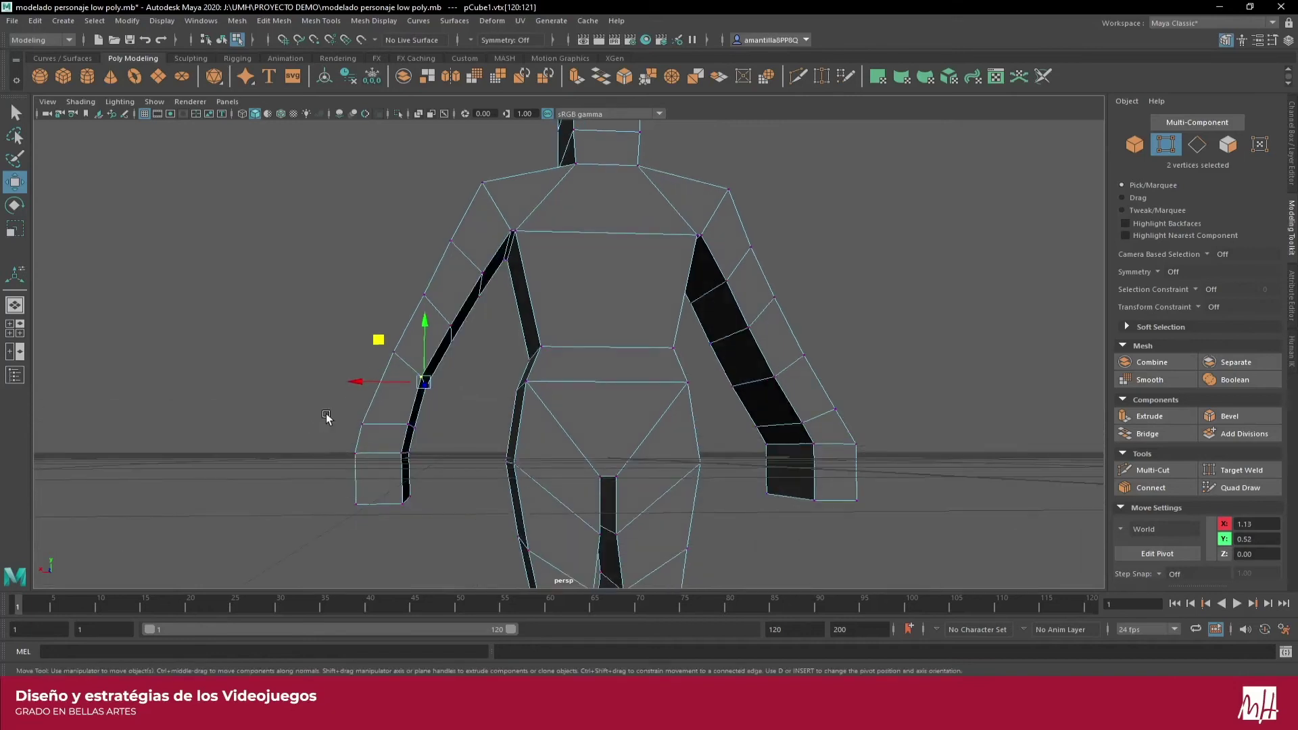
pyautogui.moveTo(391, 438); pyautogui.dragTo(391, 437)
pyautogui.moveTo(358, 384)
pyautogui.mouseDown()
pyautogui.moveTo(351, 438)
pyautogui.moveTo(347, 425)
pyautogui.moveTo(387, 447)
pyautogui.mouseUp()
# Reposition the left wrist vertices by raising the pair, then lowering one back down
pyautogui.click(405, 434)
pyautogui.moveTo(324, 387); pyautogui.dragTo(329, 368)
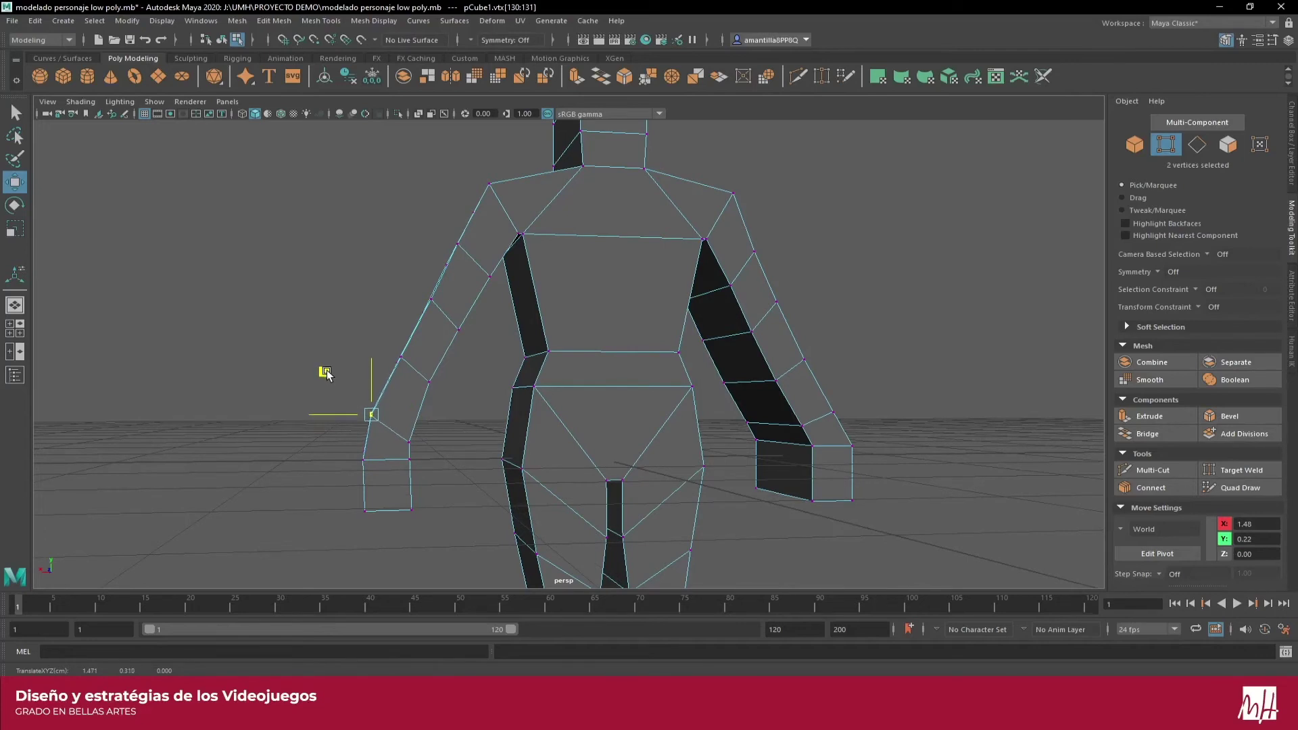
pyautogui.moveTo(329, 369); pyautogui.dragTo(331, 397)
pyautogui.moveTo(265, 359); pyautogui.dragTo(369, 430)
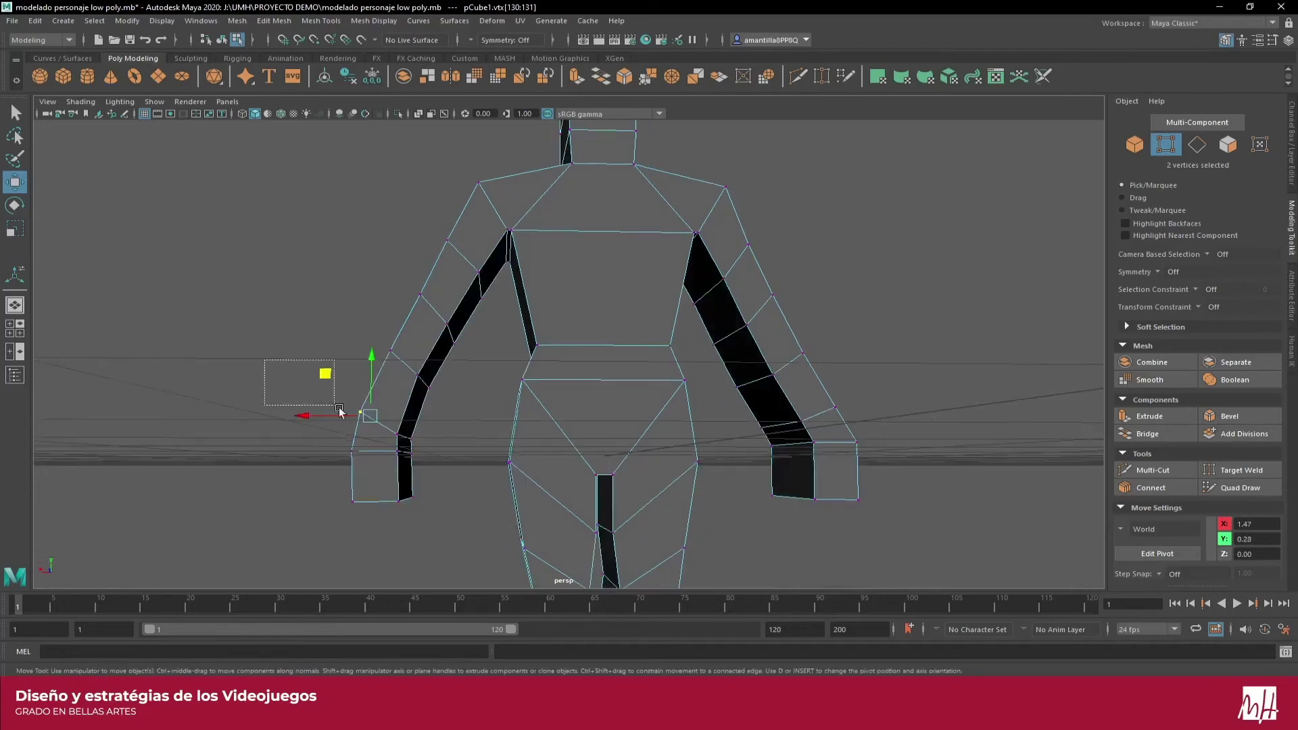
pyautogui.moveTo(314, 371); pyautogui.dragTo(317, 376)
pyautogui.moveTo(724, 302)
pyautogui.keyDown('alt'); pyautogui.mouseDown()
pyautogui.moveTo(710, 336)
pyautogui.moveTo(741, 333)
pyautogui.moveTo(637, 317)
pyautogui.moveTo(739, 310)
pyautogui.moveTo(608, 336)
pyautogui.moveTo(777, 307)
pyautogui.moveTo(759, 298)
pyautogui.mouseUp(); pyautogui.keyUp('alt')
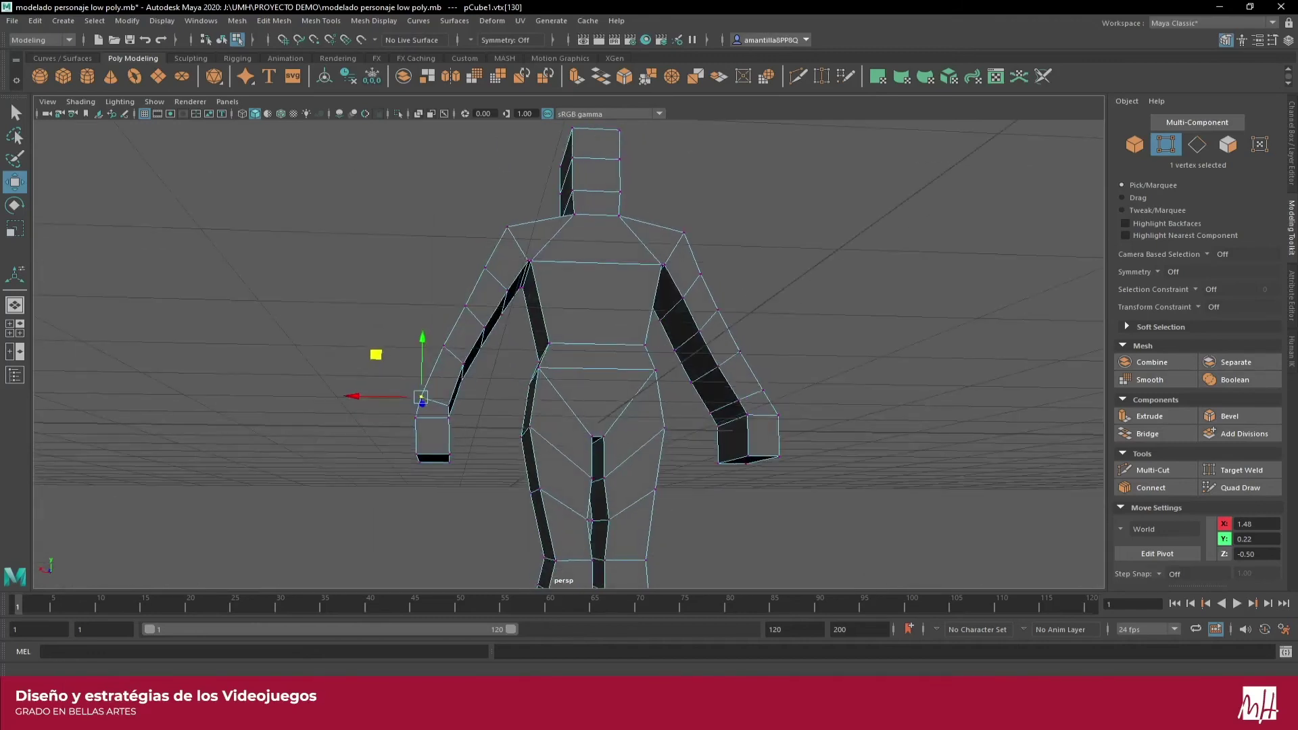
# Save the character file and orbit around to inspect the reshaped arm
pyautogui.hotkey('ctrl', 's')
pyautogui.scroll(-2, 146, 319)
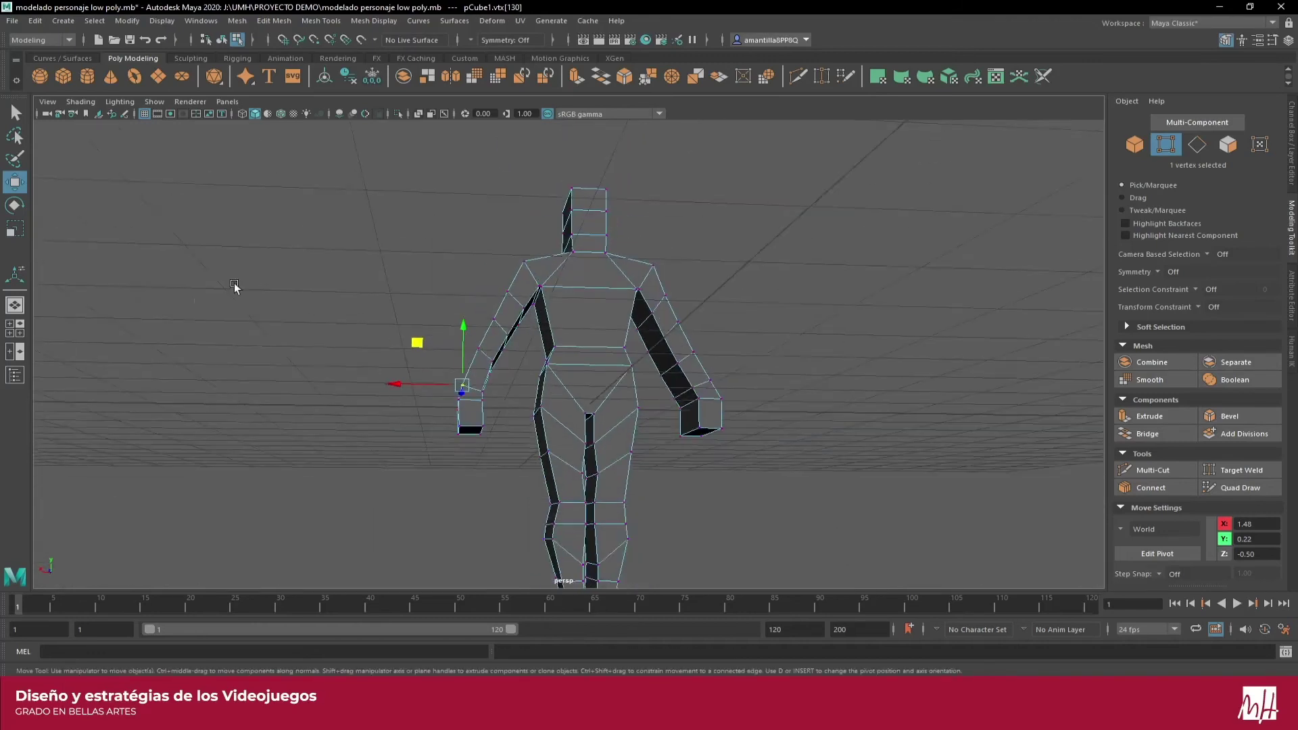
pyautogui.scroll(-2, 235, 284)
pyautogui.moveTo(292, 246)
pyautogui.keyDown('alt'); pyautogui.mouseDown()
pyautogui.moveTo(309, 266)
pyautogui.moveTo(301, 279)
pyautogui.moveTo(302, 267)
pyautogui.mouseUp(); pyautogui.keyUp('alt')
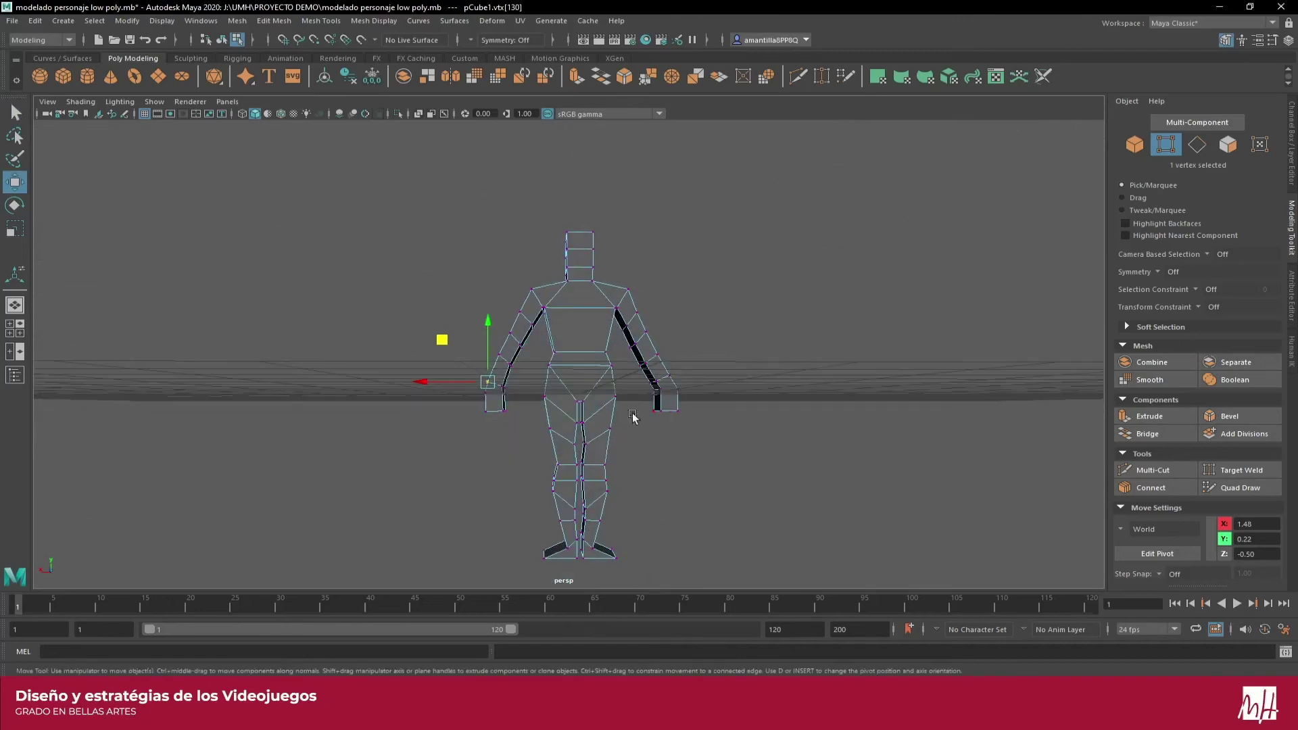
pyautogui.moveTo(631, 415)
pyautogui.keyDown('alt'); pyautogui.mouseDown()
pyautogui.moveTo(448, 399)
pyautogui.moveTo(475, 409)
pyautogui.moveTo(497, 315)
pyautogui.mouseUp(); pyautogui.keyUp('alt')
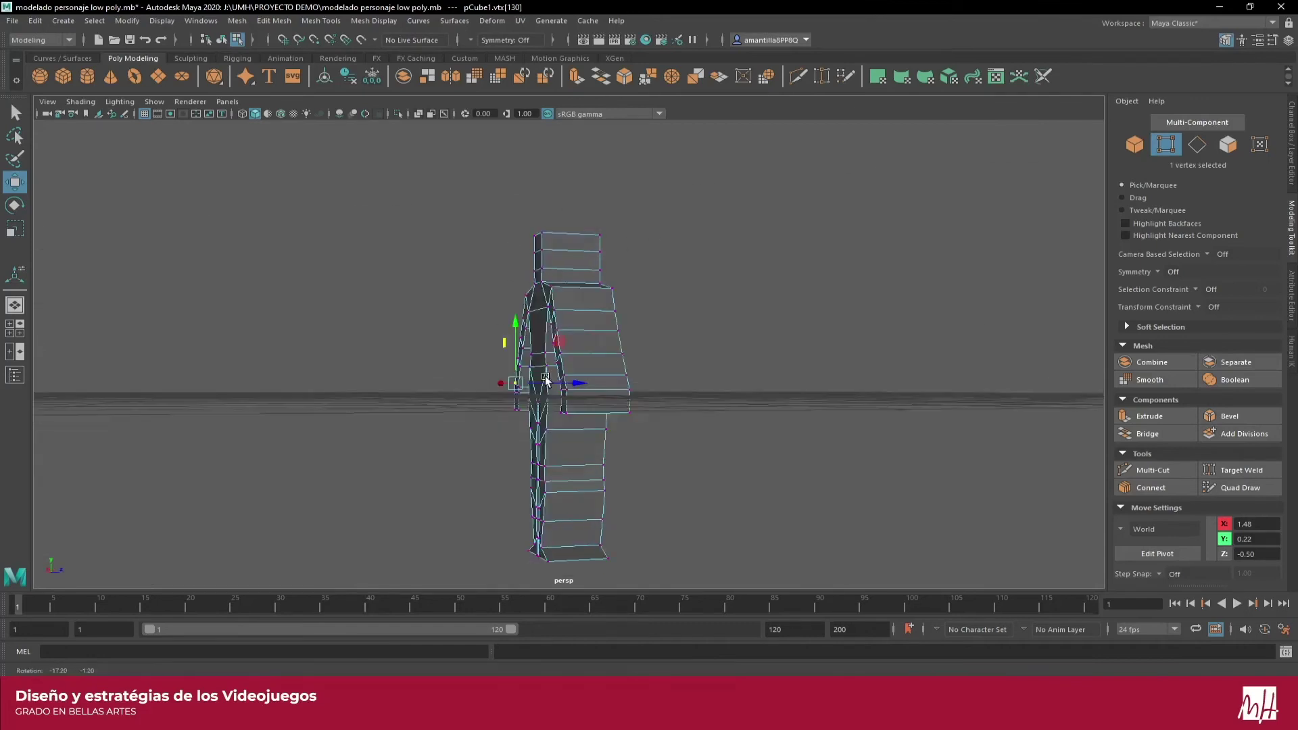
pyautogui.moveTo(624, 539)
pyautogui.keyDown('alt'); pyautogui.mouseDown()
pyautogui.moveTo(597, 391)
pyautogui.moveTo(617, 294)
pyautogui.mouseUp(); pyautogui.keyUp('alt')
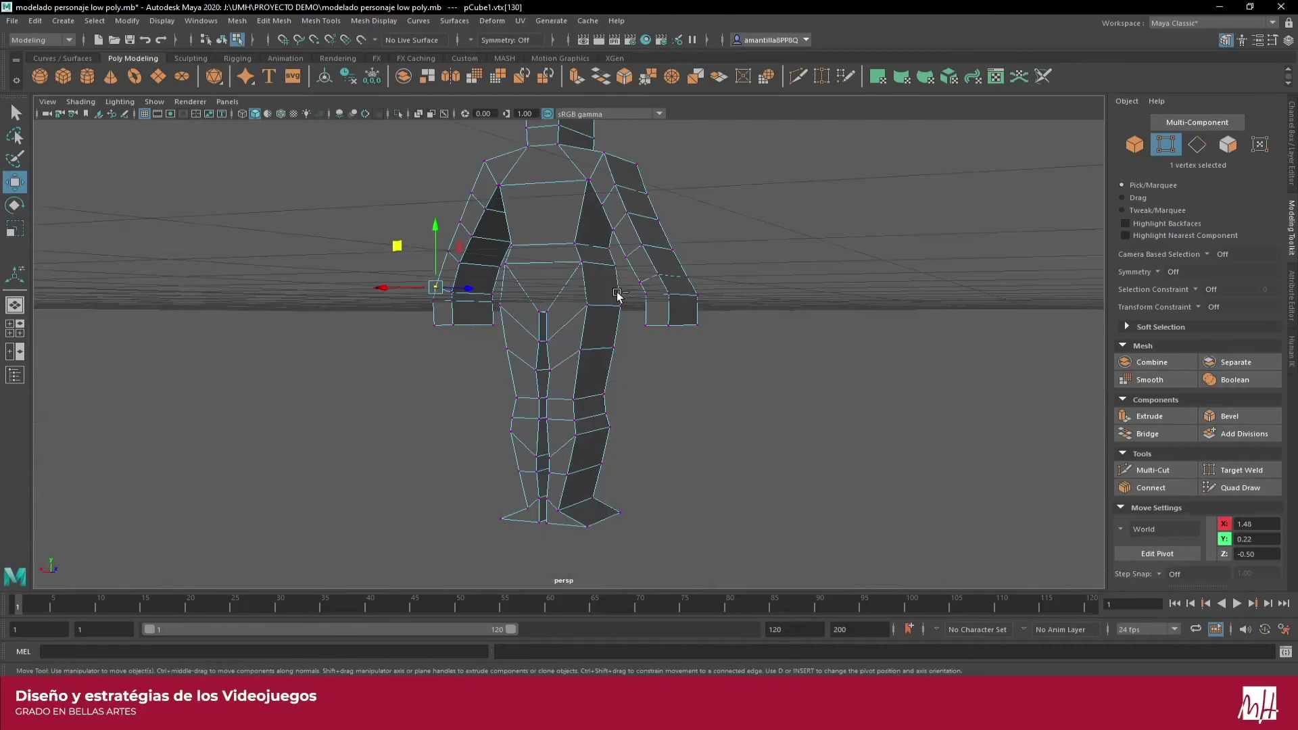
pyautogui.hotkey('ctrl', 's')
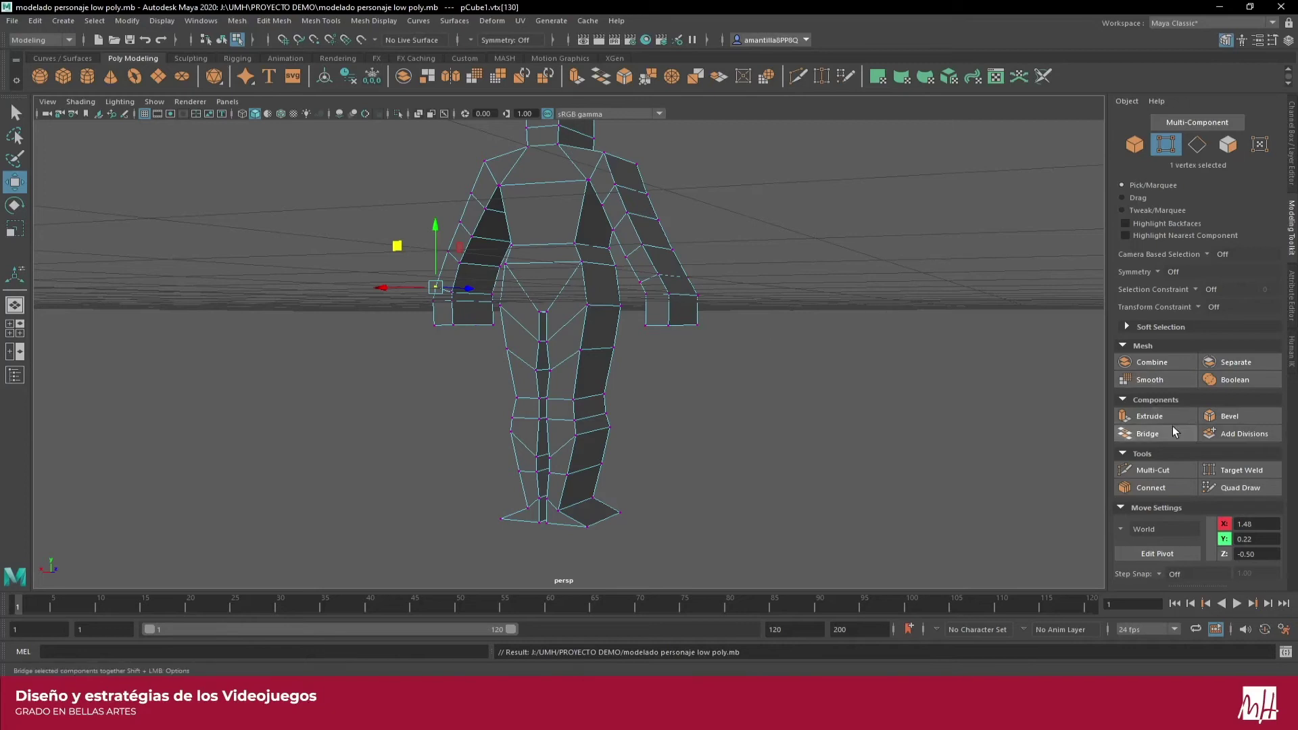
# Return to vertex mode with the Select tool and pick the shoulder vertices
pyautogui.click(1134, 144)
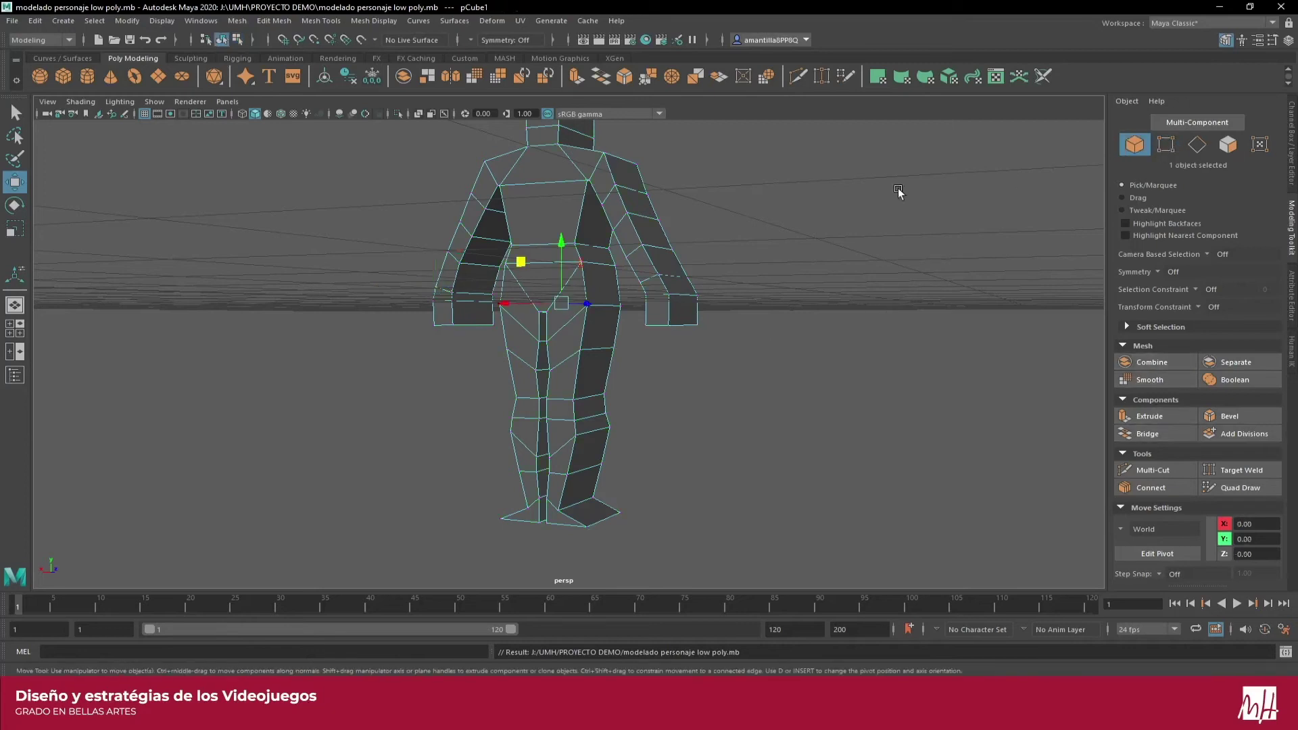
pyautogui.scroll(-2, 811, 239)
pyautogui.click(1157, 150)
pyautogui.keyDown('alt'); pyautogui.moveTo(868, 217); pyautogui.dragTo(681, 248); pyautogui.keyUp('alt')
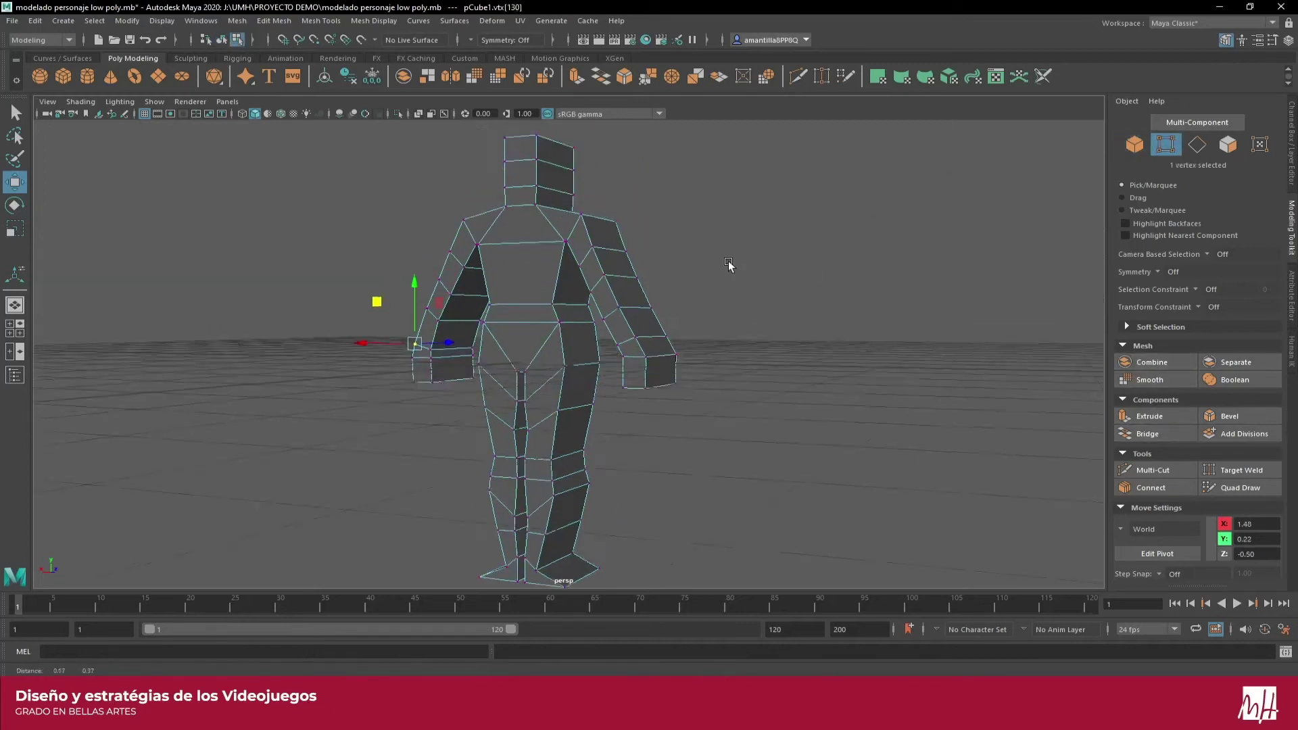
pyautogui.scroll(2, 705, 302)
pyautogui.scroll(-1, 705, 303)
pyautogui.scroll(-1, 703, 298)
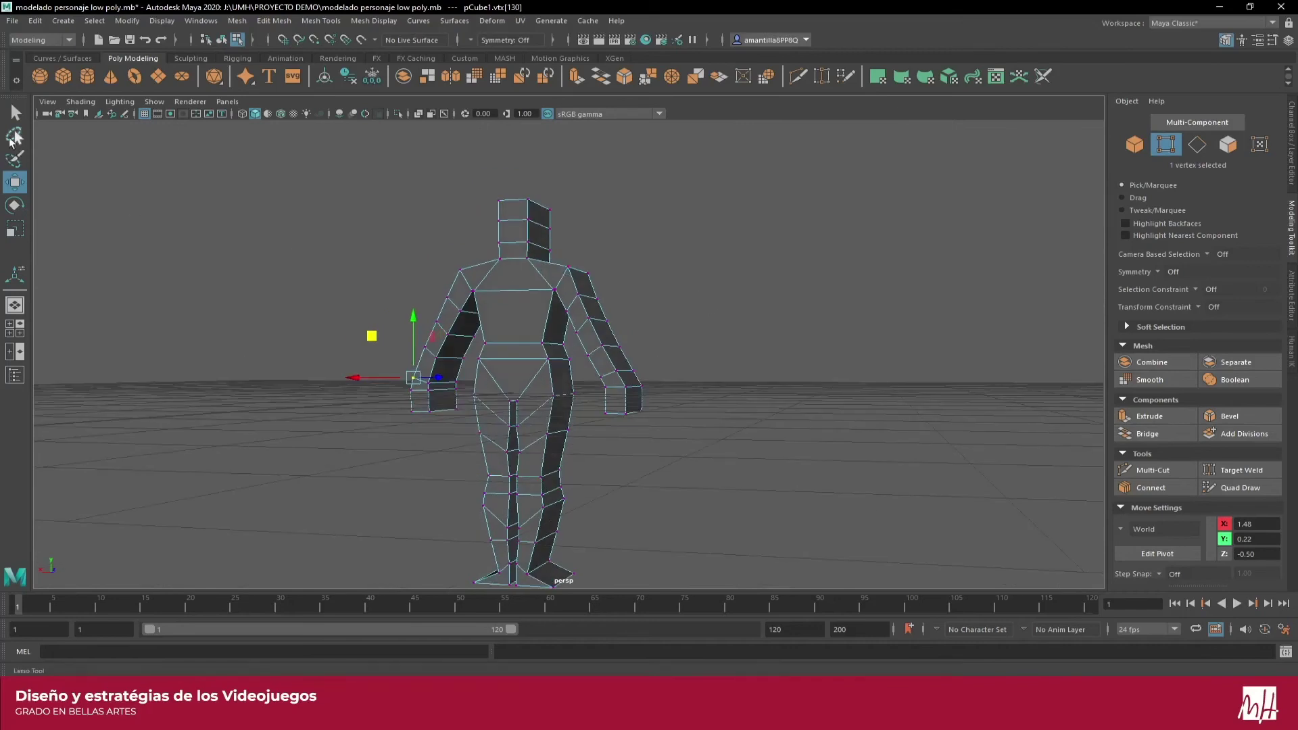
pyautogui.click(14, 113)
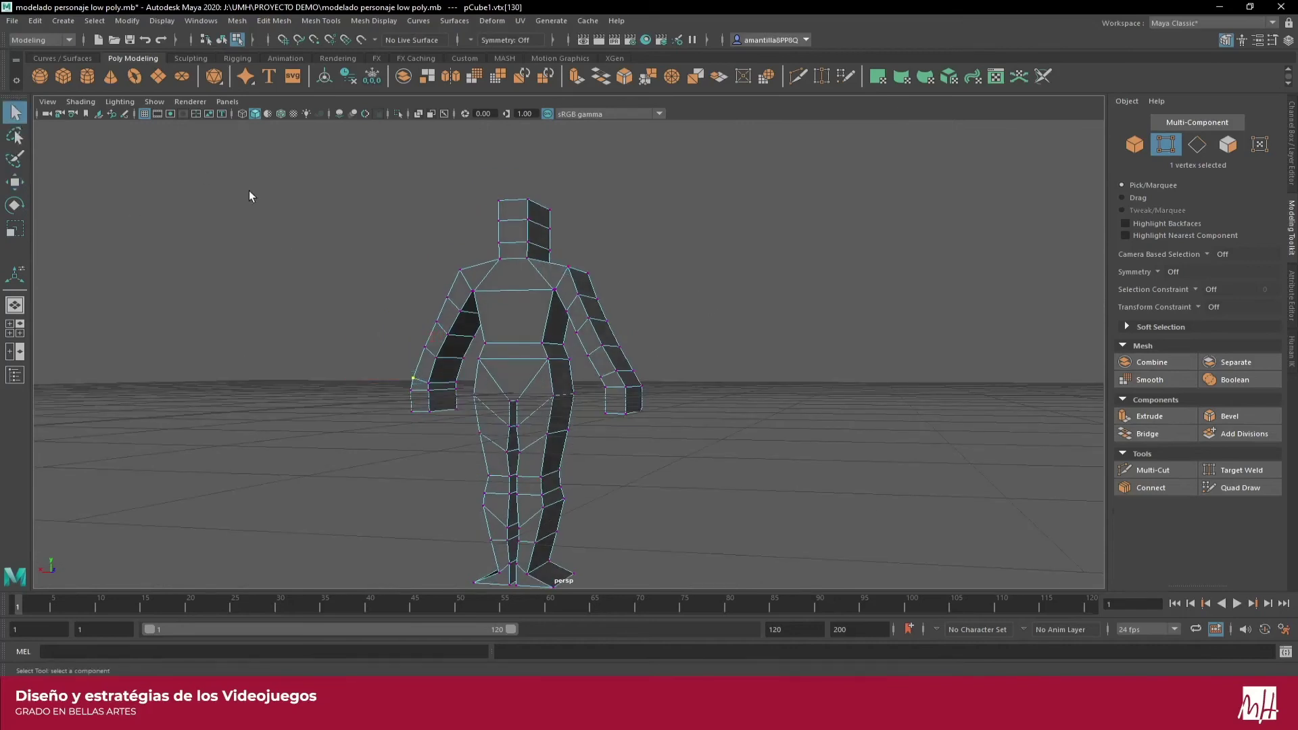
pyautogui.keyDown('alt'); pyautogui.moveTo(249, 197); pyautogui.dragTo(200, 207); pyautogui.keyUp('alt')
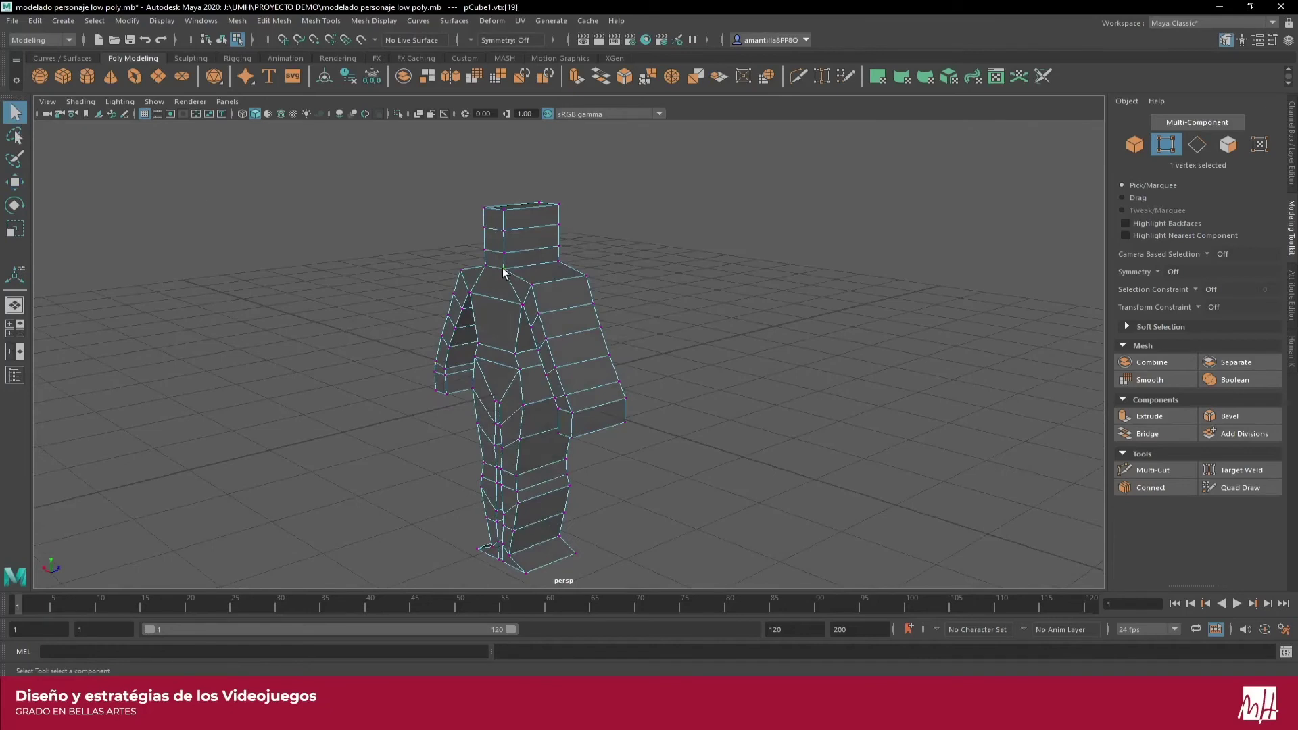
pyautogui.scroll(1, 500, 290)
pyautogui.scroll(1, 528, 267)
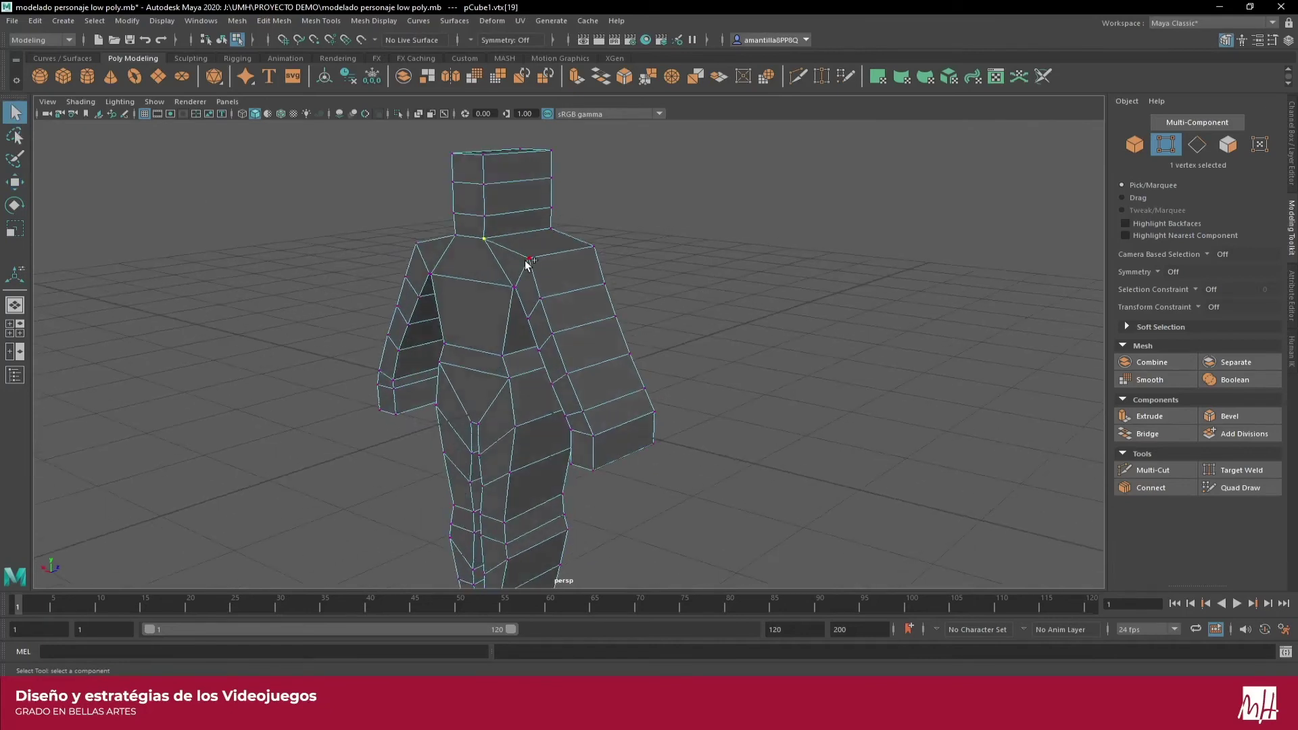
pyautogui.keyDown('shift'); pyautogui.click(528, 259); pyautogui.keyUp('shift')
# Add the wrist, lower-arm, upper-arm and shoulder vertices to the selection
pyautogui.keyDown('alt'); pyautogui.moveTo(530, 327); pyautogui.dragTo(576, 344); pyautogui.keyUp('alt')
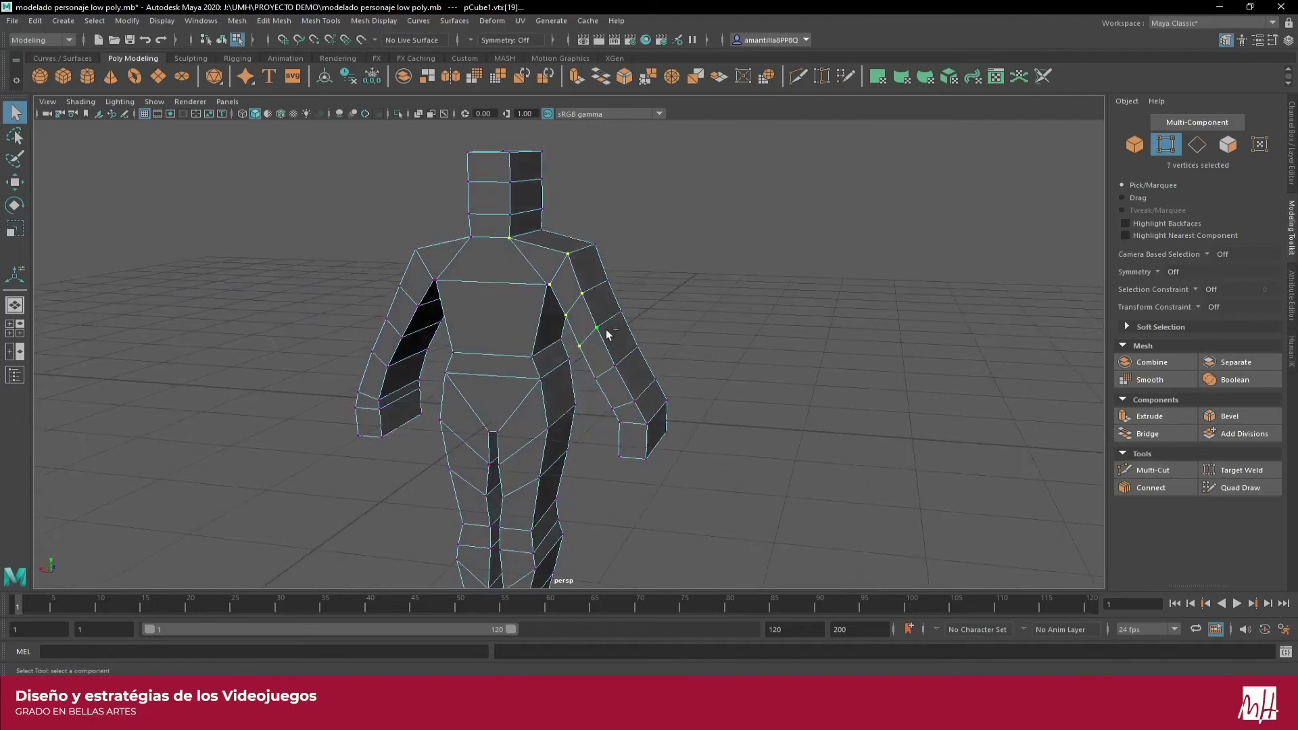
pyautogui.keyDown('shift'); pyautogui.click(612, 409); pyautogui.keyUp('shift')
pyautogui.moveTo(323, 383)
pyautogui.keyDown('shift'); pyautogui.mouseDown()
pyautogui.moveTo(386, 414)
pyautogui.moveTo(395, 441)
pyautogui.mouseUp(); pyautogui.keyUp('shift')
pyautogui.keyDown('shift'); pyautogui.moveTo(411, 350); pyautogui.dragTo(417, 379); pyautogui.keyUp('shift')
pyautogui.keyDown('shift'); pyautogui.moveTo(359, 312); pyautogui.dragTo(400, 342); pyautogui.keyUp('shift')
pyautogui.moveTo(382, 267)
pyautogui.keyDown('shift'); pyautogui.mouseDown()
pyautogui.moveTo(408, 304)
pyautogui.moveTo(367, 295)
pyautogui.moveTo(422, 313)
pyautogui.mouseUp(); pyautogui.keyUp('shift')
pyautogui.keyDown('shift'); pyautogui.click(407, 304); pyautogui.keyUp('shift')
pyautogui.moveTo(383, 237)
pyautogui.keyDown('shift'); pyautogui.mouseDown()
pyautogui.moveTo(438, 270)
pyautogui.moveTo(451, 242)
pyautogui.mouseUp(); pyautogui.keyUp('shift')
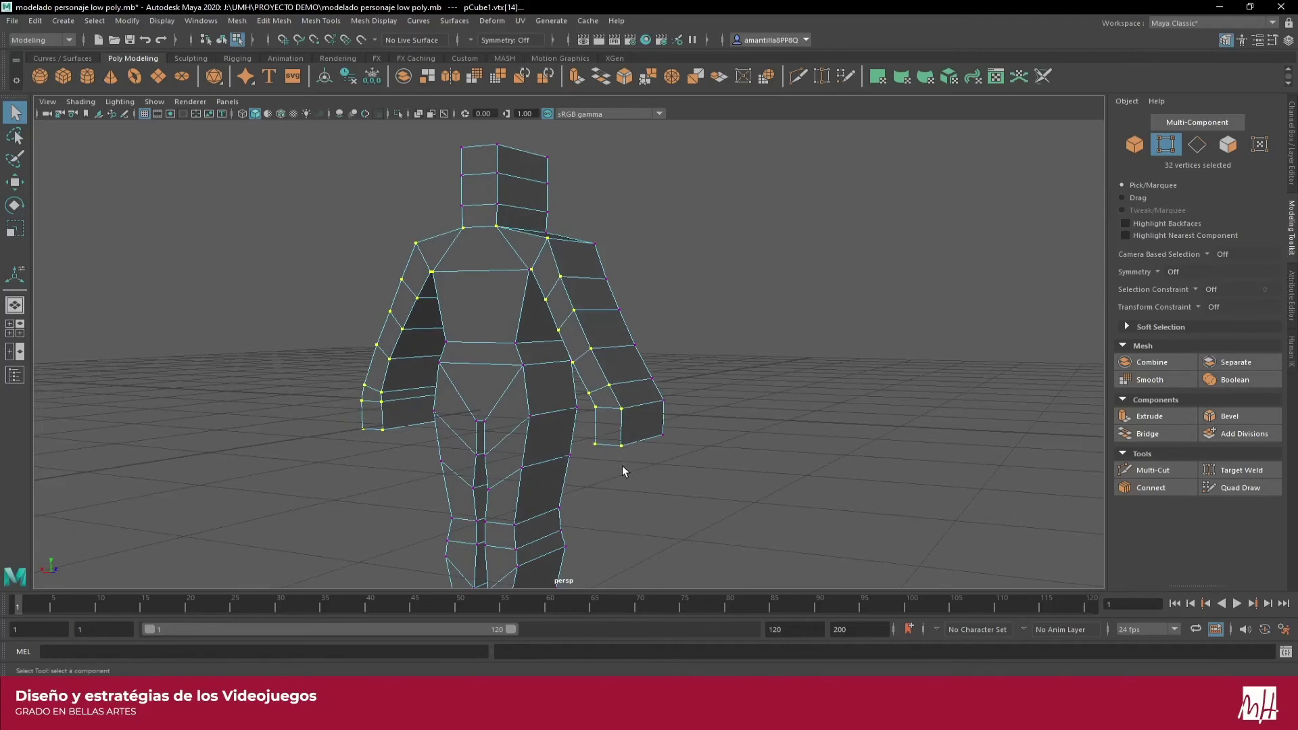
# From a side view, add the leg vertices and activate the Move tool
pyautogui.keyDown('alt'); pyautogui.moveTo(623, 466); pyautogui.dragTo(561, 369, button='middle'); pyautogui.keyUp('alt')
pyautogui.keyDown('alt'); pyautogui.moveTo(556, 379); pyautogui.dragTo(492, 431); pyautogui.keyUp('alt')
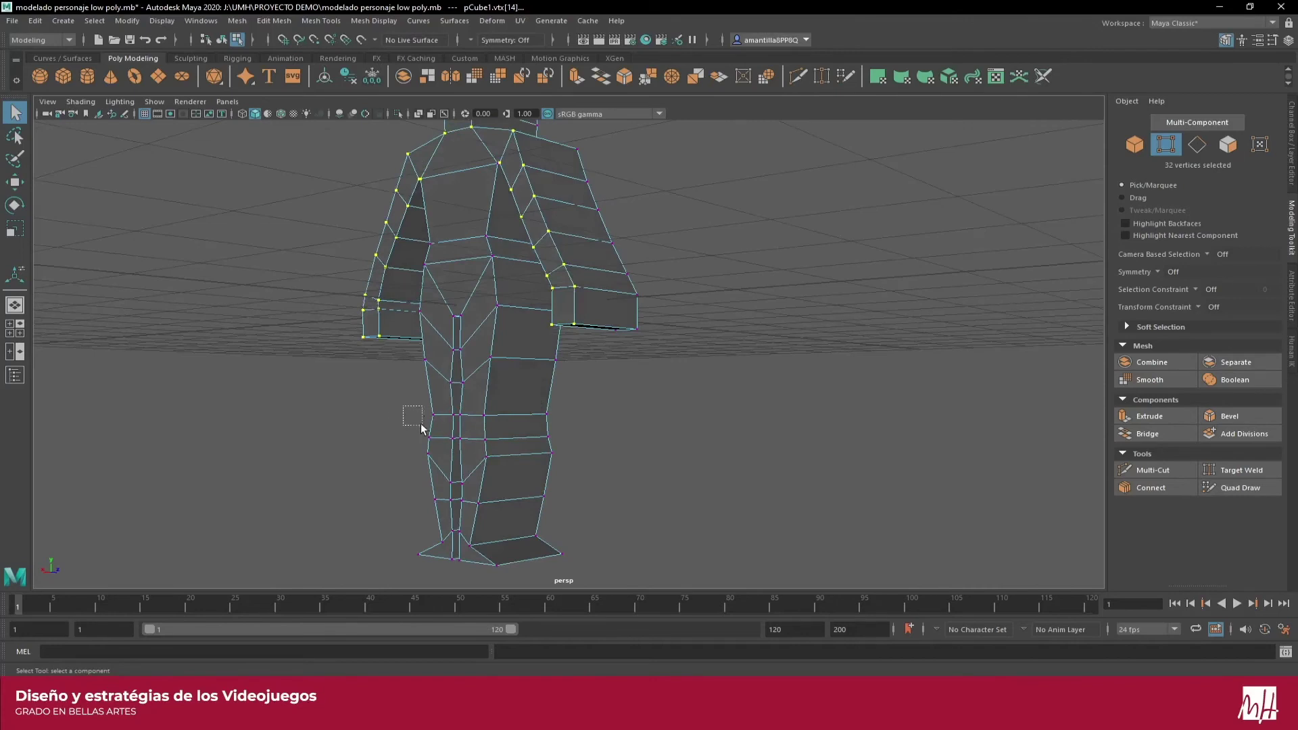
pyautogui.moveTo(416, 424)
pyautogui.keyDown('alt'); pyautogui.mouseDown()
pyautogui.moveTo(356, 426)
pyautogui.moveTo(369, 400)
pyautogui.moveTo(493, 577)
pyautogui.mouseUp(); pyautogui.keyUp('alt')
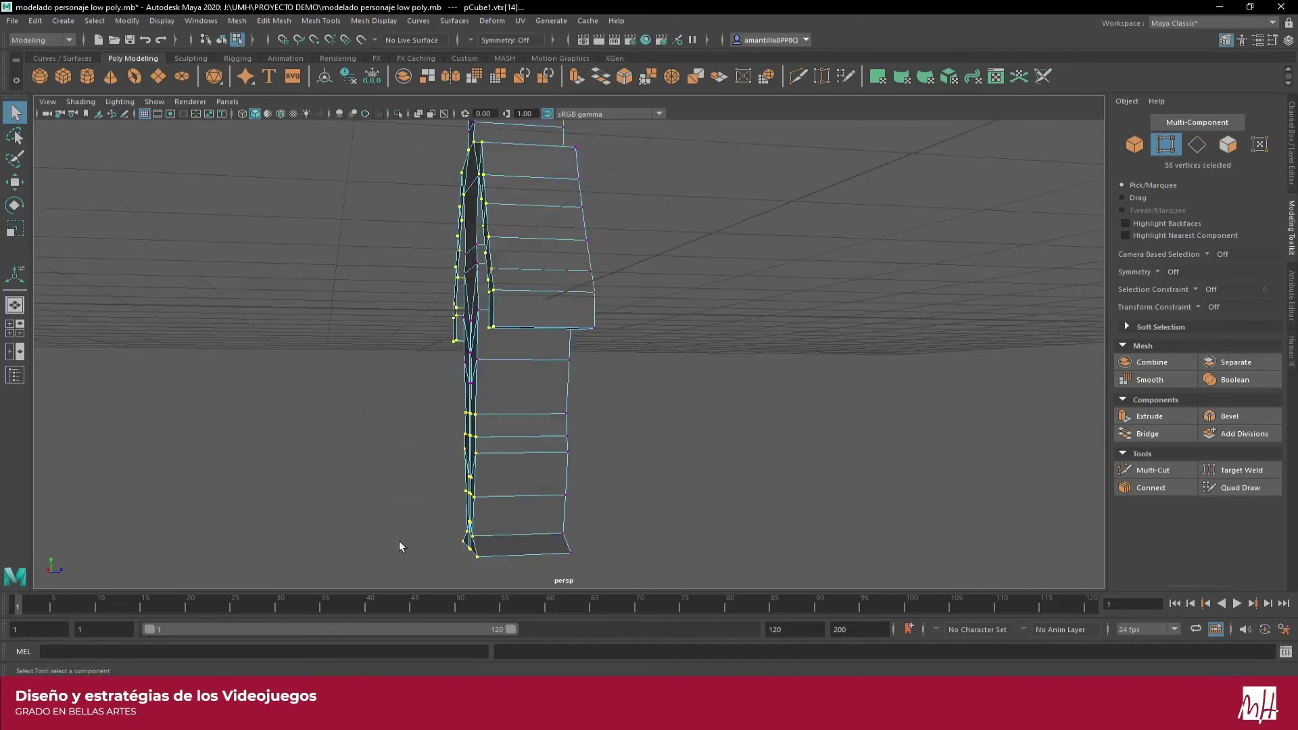
pyautogui.moveTo(399, 540)
pyautogui.keyDown('alt'); pyautogui.mouseDown()
pyautogui.moveTo(453, 544)
pyautogui.moveTo(397, 539)
pyautogui.moveTo(403, 458)
pyautogui.moveTo(452, 459)
pyautogui.moveTo(405, 458)
pyautogui.mouseUp(); pyautogui.keyUp('alt')
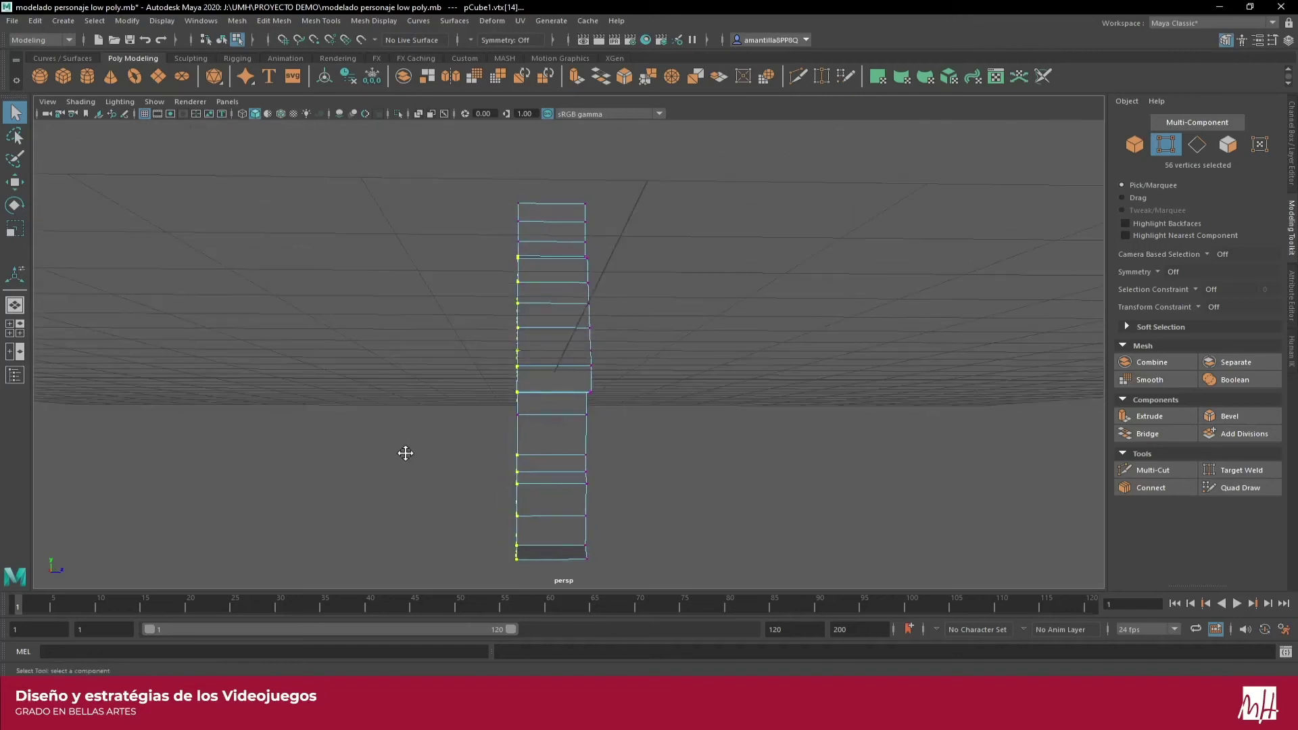
pyautogui.moveTo(405, 452)
pyautogui.keyDown('alt'); pyautogui.mouseDown(button='middle')
pyautogui.moveTo(416, 410)
pyautogui.moveTo(433, 424)
pyautogui.mouseUp(button='middle'); pyautogui.keyUp('alt')
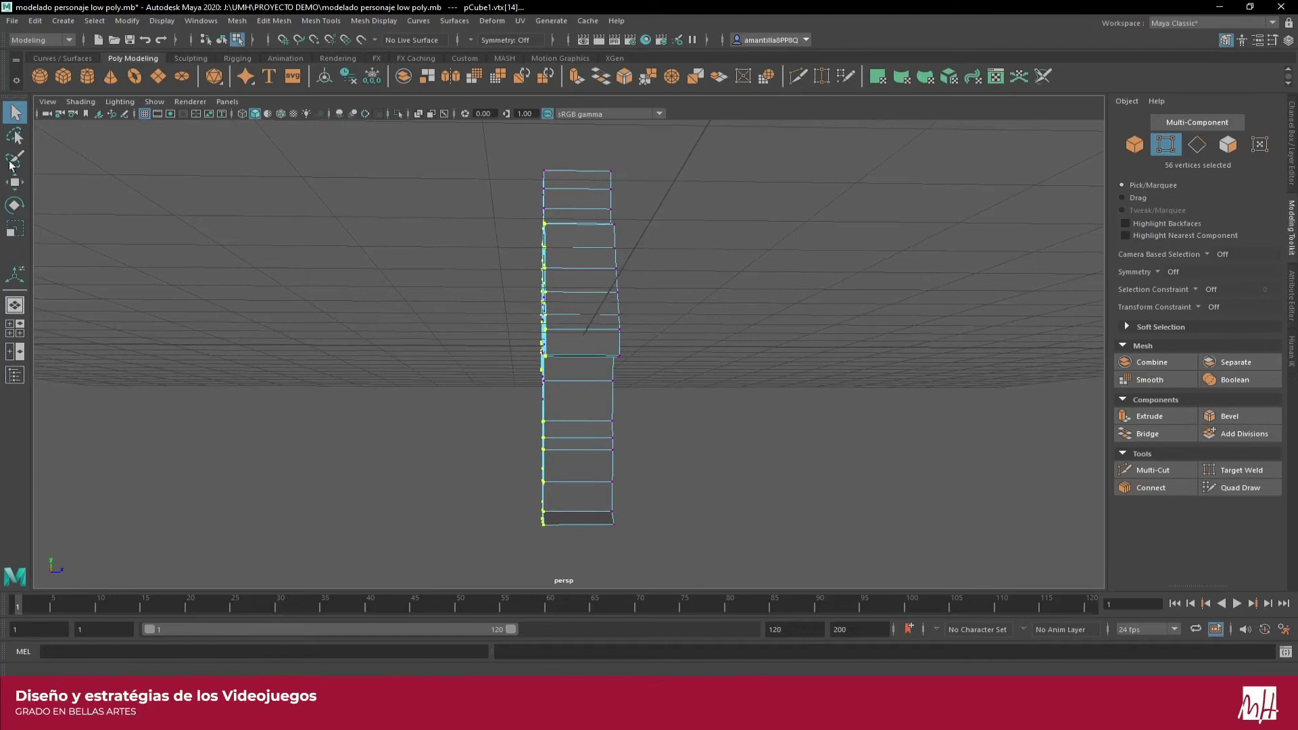
pyautogui.click(15, 182)
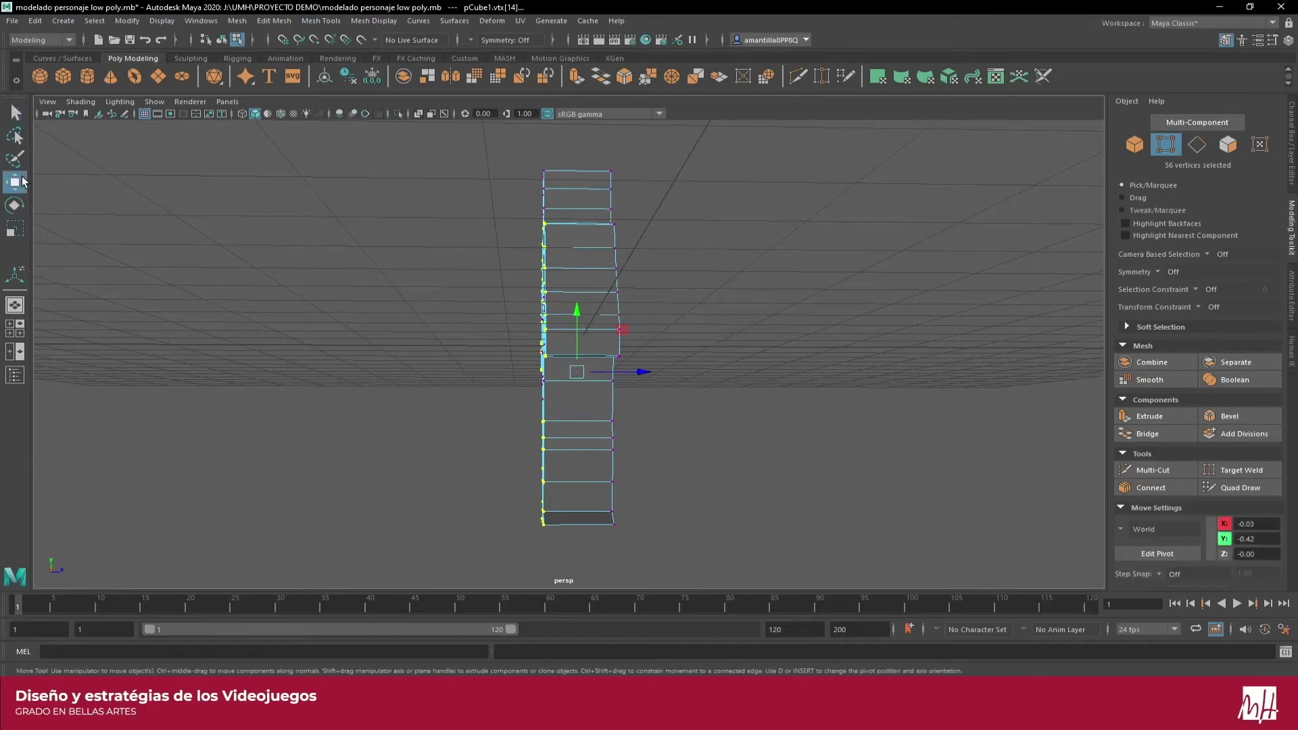
# Slide the selected vertices slightly along X and reframe the torso
pyautogui.moveTo(636, 374)
pyautogui.mouseDown()
pyautogui.moveTo(666, 363)
pyautogui.moveTo(647, 371)
pyautogui.moveTo(712, 391)
pyautogui.moveTo(853, 391)
pyautogui.moveTo(671, 383)
pyautogui.mouseUp()
pyautogui.moveTo(468, 302)
pyautogui.keyDown('alt'); pyautogui.mouseDown()
pyautogui.moveTo(521, 308)
pyautogui.moveTo(523, 270)
pyautogui.mouseUp(); pyautogui.keyUp('alt')
pyautogui.scroll(3, 524, 203)
pyautogui.scroll(3, 524, 157)
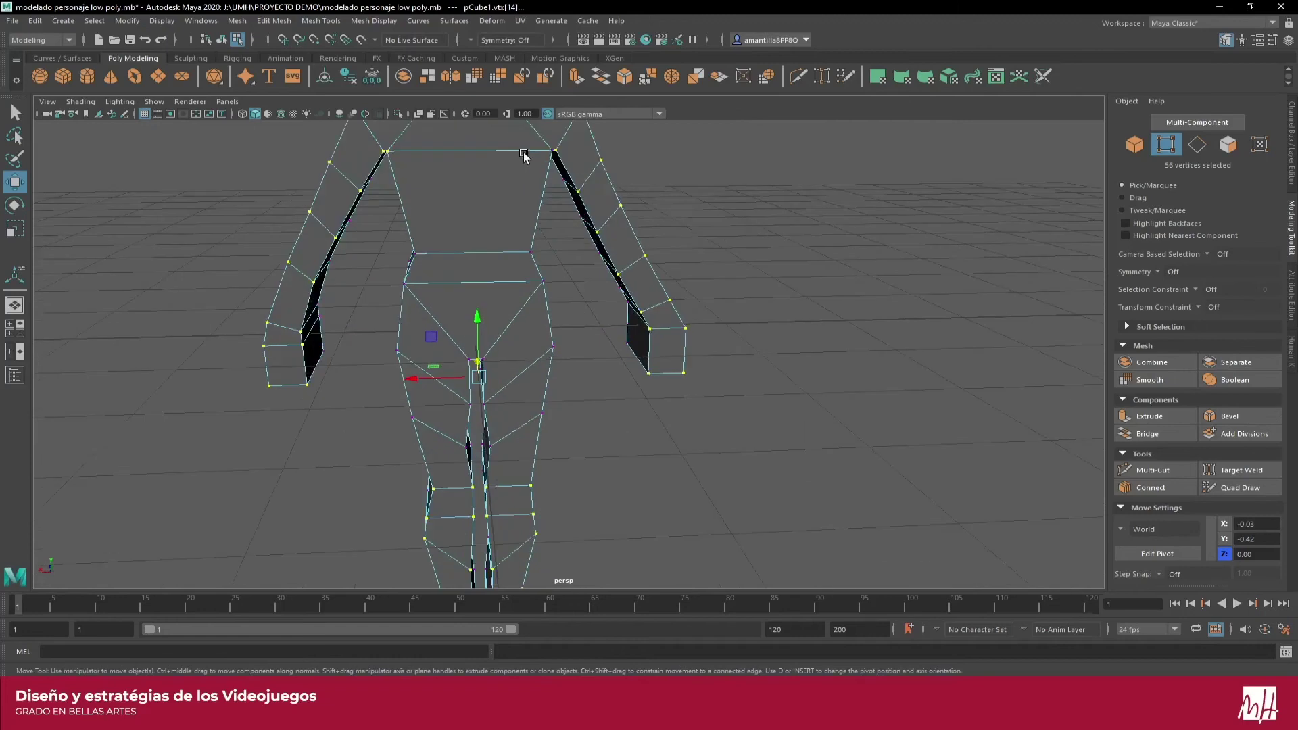
pyautogui.scroll(-3, 528, 176)
pyautogui.moveTo(536, 209)
pyautogui.keyDown('alt'); pyautogui.mouseDown()
pyautogui.moveTo(525, 232)
pyautogui.moveTo(504, 232)
pyautogui.mouseUp(); pyautogui.keyUp('alt')
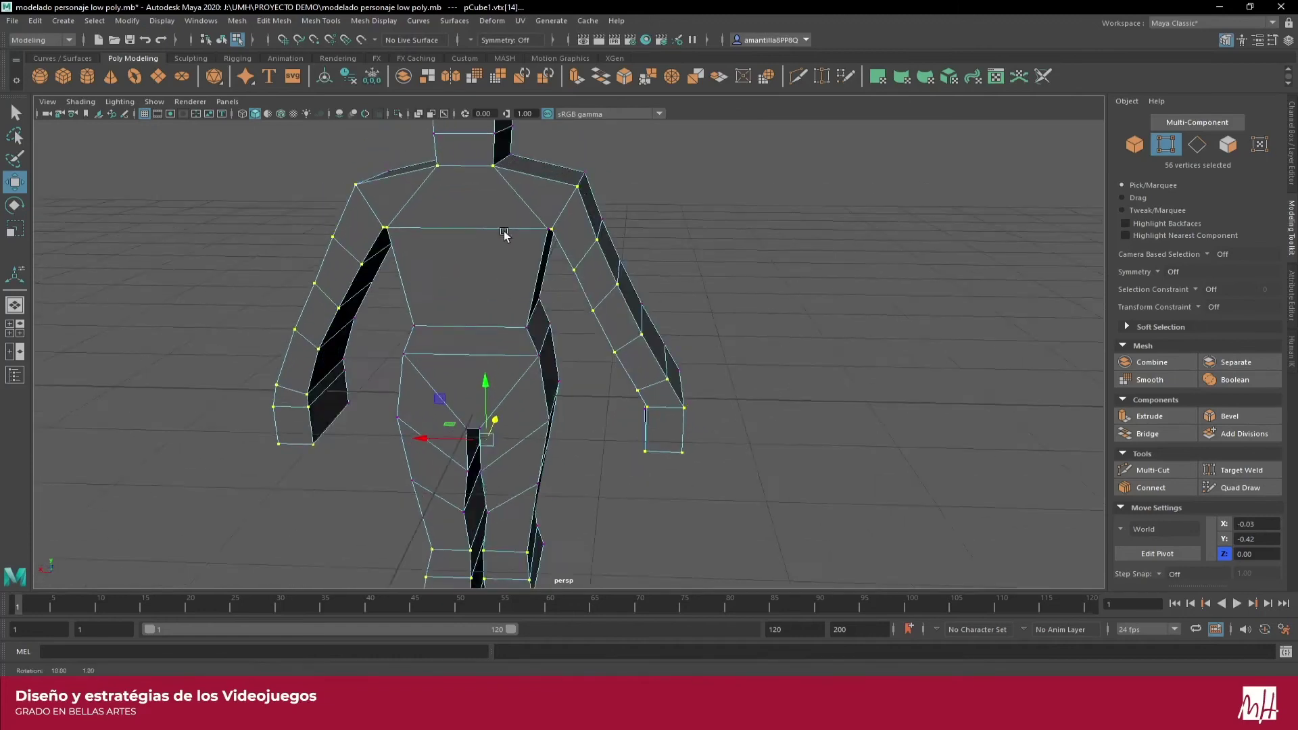
pyautogui.scroll(3, 401, 216)
pyautogui.scroll(3, 348, 208)
pyautogui.moveTo(348, 208)
pyautogui.keyDown('alt'); pyautogui.mouseDown()
pyautogui.moveTo(492, 353)
pyautogui.moveTo(454, 311)
pyautogui.mouseUp(); pyautogui.keyUp('alt')
# Deselect two stray vertices, trying and undoing a small Z nudge
pyautogui.keyDown('ctrl'); pyautogui.click(457, 325); pyautogui.keyUp('ctrl')
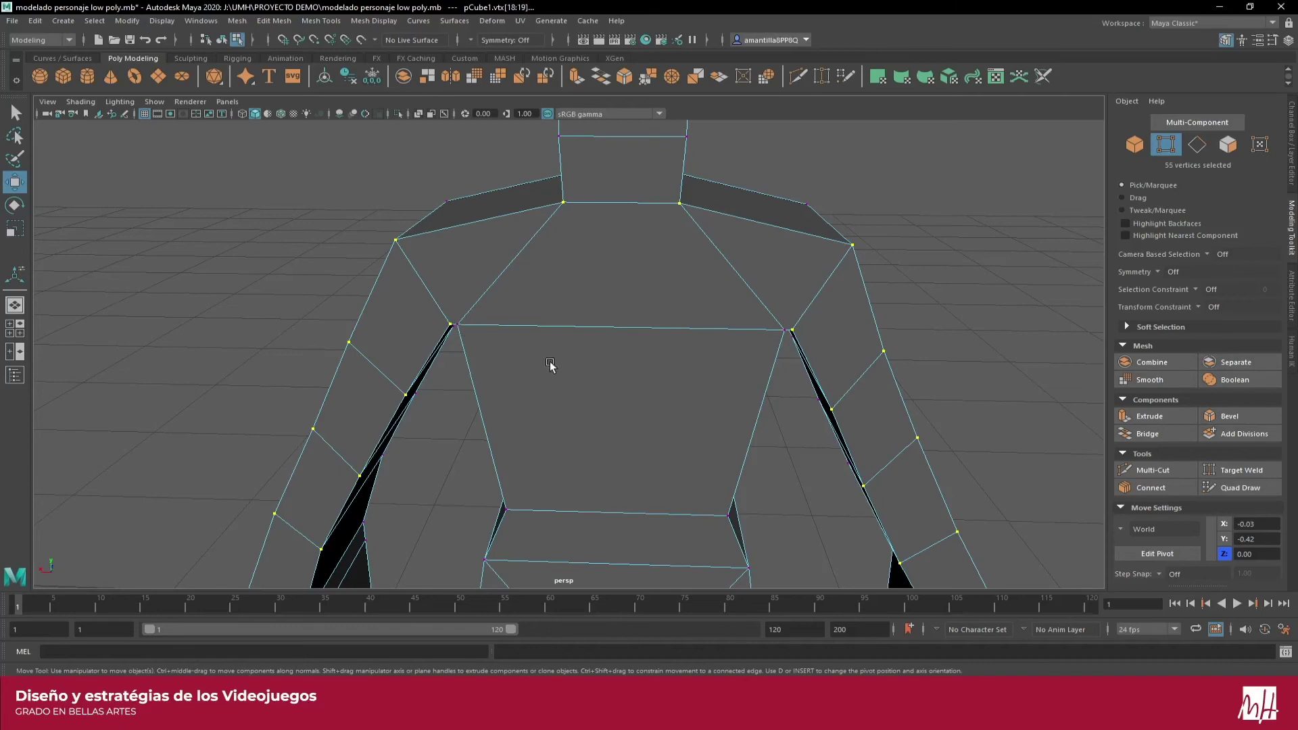
pyautogui.scroll(-3, 550, 365)
pyautogui.moveTo(527, 356)
pyautogui.keyDown('alt'); pyautogui.mouseDown()
pyautogui.moveTo(571, 385)
pyautogui.moveTo(520, 384)
pyautogui.moveTo(463, 412)
pyautogui.moveTo(489, 417)
pyautogui.moveTo(410, 415)
pyautogui.mouseUp(); pyautogui.keyUp('alt')
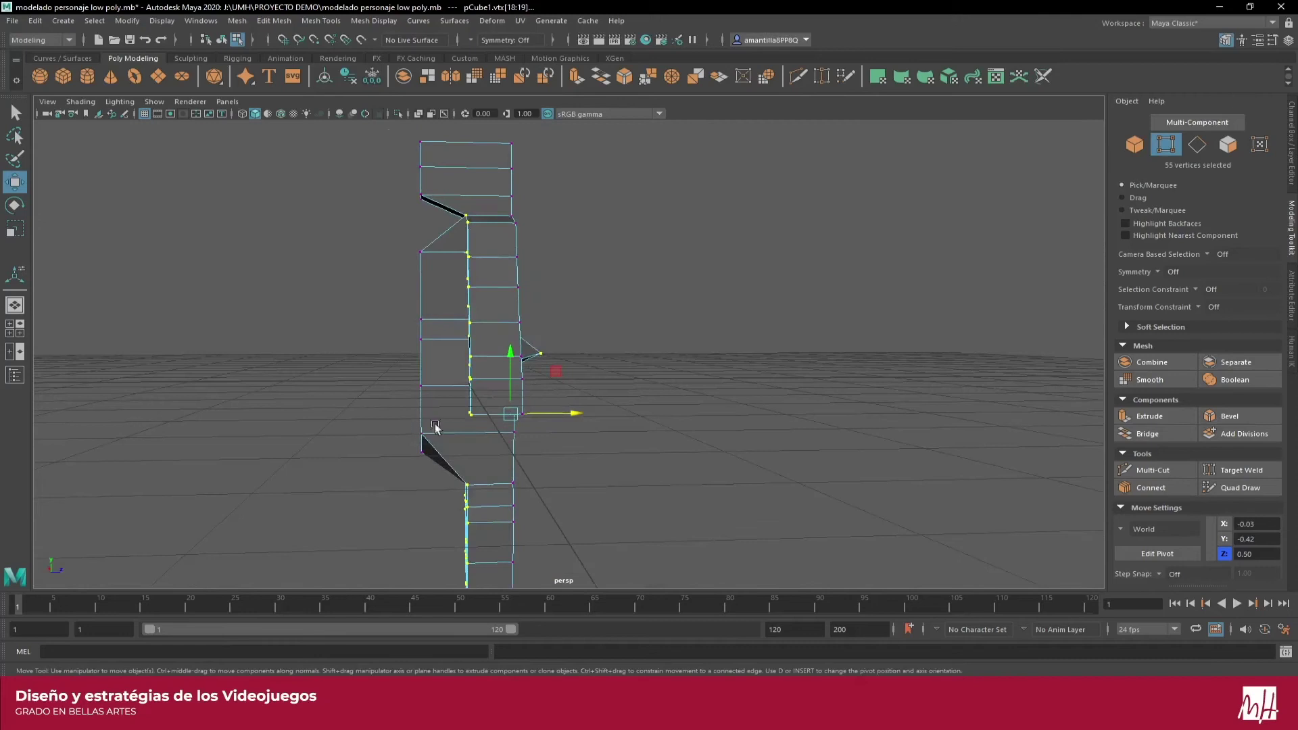
pyautogui.moveTo(547, 418)
pyautogui.mouseDown()
pyautogui.moveTo(615, 428)
pyautogui.moveTo(748, 412)
pyautogui.moveTo(732, 413)
pyautogui.mouseUp()
pyautogui.hotkey('ctrl', 'z')
pyautogui.hotkey('ctrl', 'z')
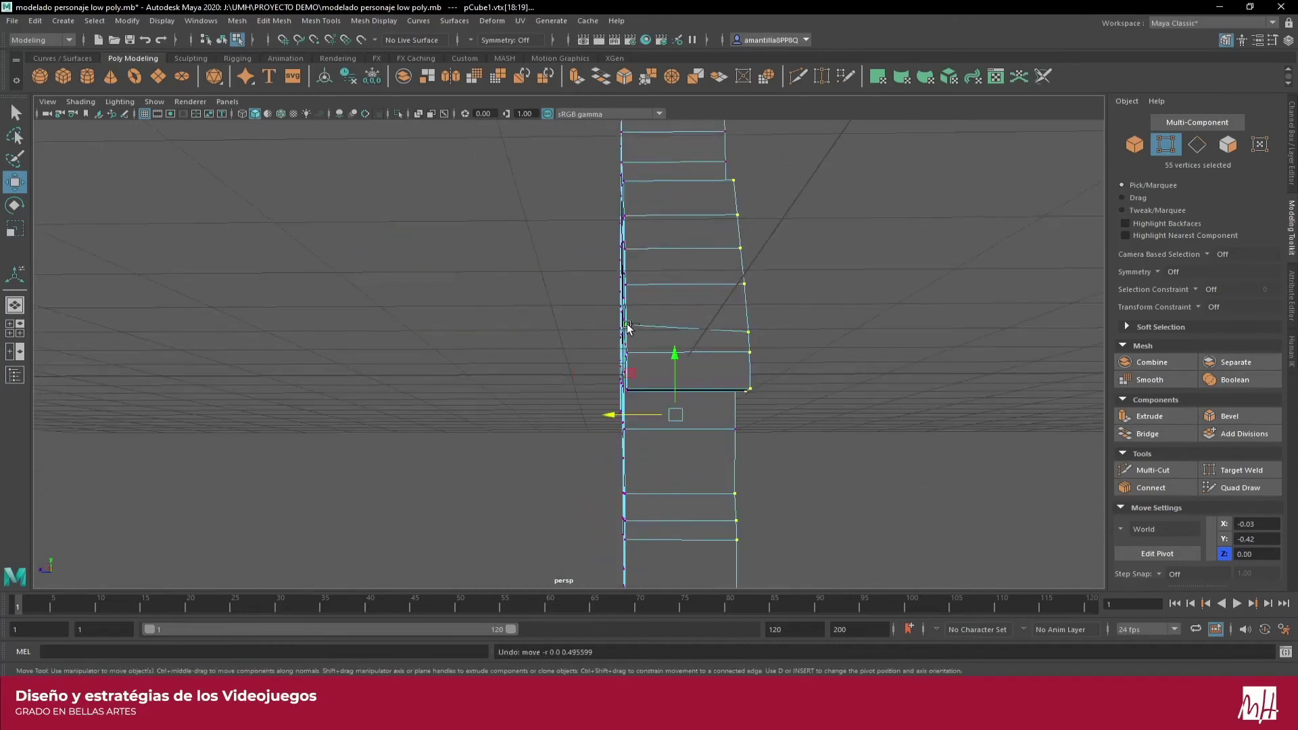
pyautogui.keyDown('shift'); pyautogui.click(627, 328); pyautogui.keyUp('shift')
pyautogui.keyDown('alt'); pyautogui.moveTo(627, 328); pyautogui.dragTo(445, 381); pyautogui.keyUp('alt')
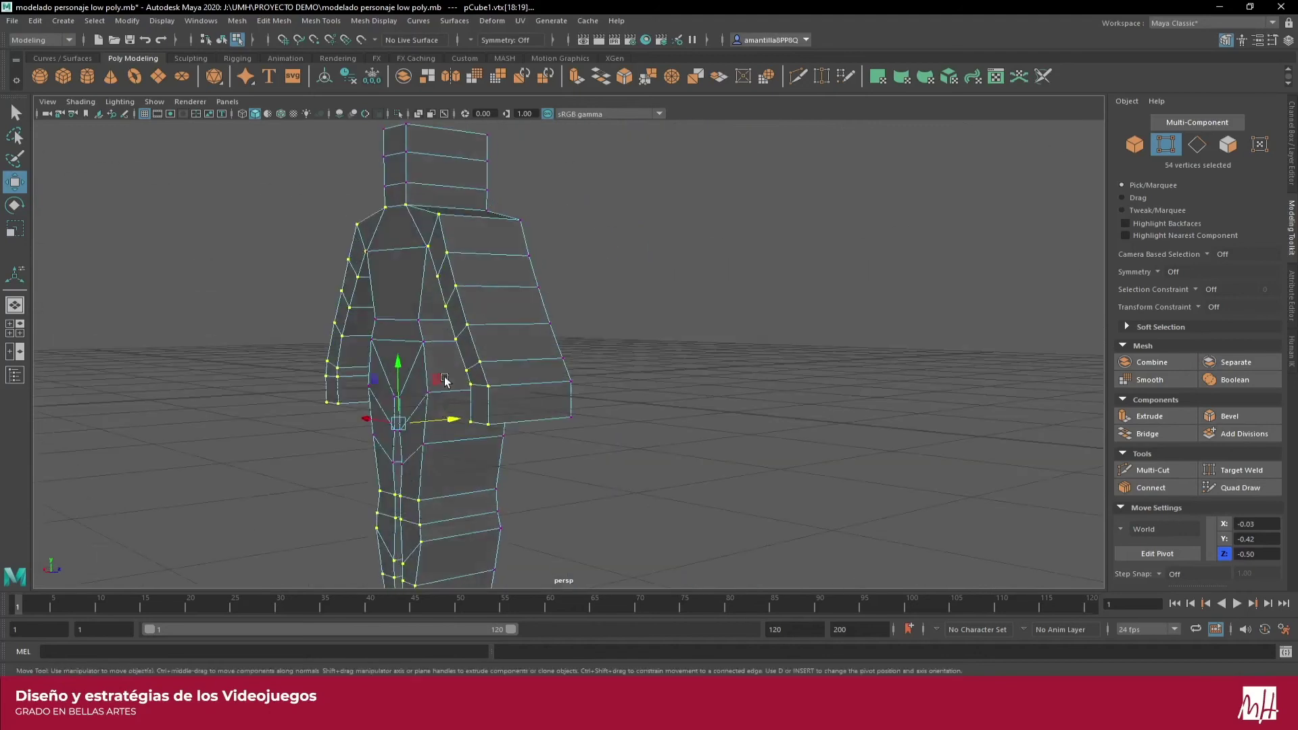
# Shift the torso vertices forward, ease them slightly back, and check from several sides
pyautogui.moveTo(450, 425)
pyautogui.keyDown('alt'); pyautogui.mouseDown()
pyautogui.moveTo(493, 423)
pyautogui.moveTo(472, 429)
pyautogui.mouseUp(); pyautogui.keyUp('alt')
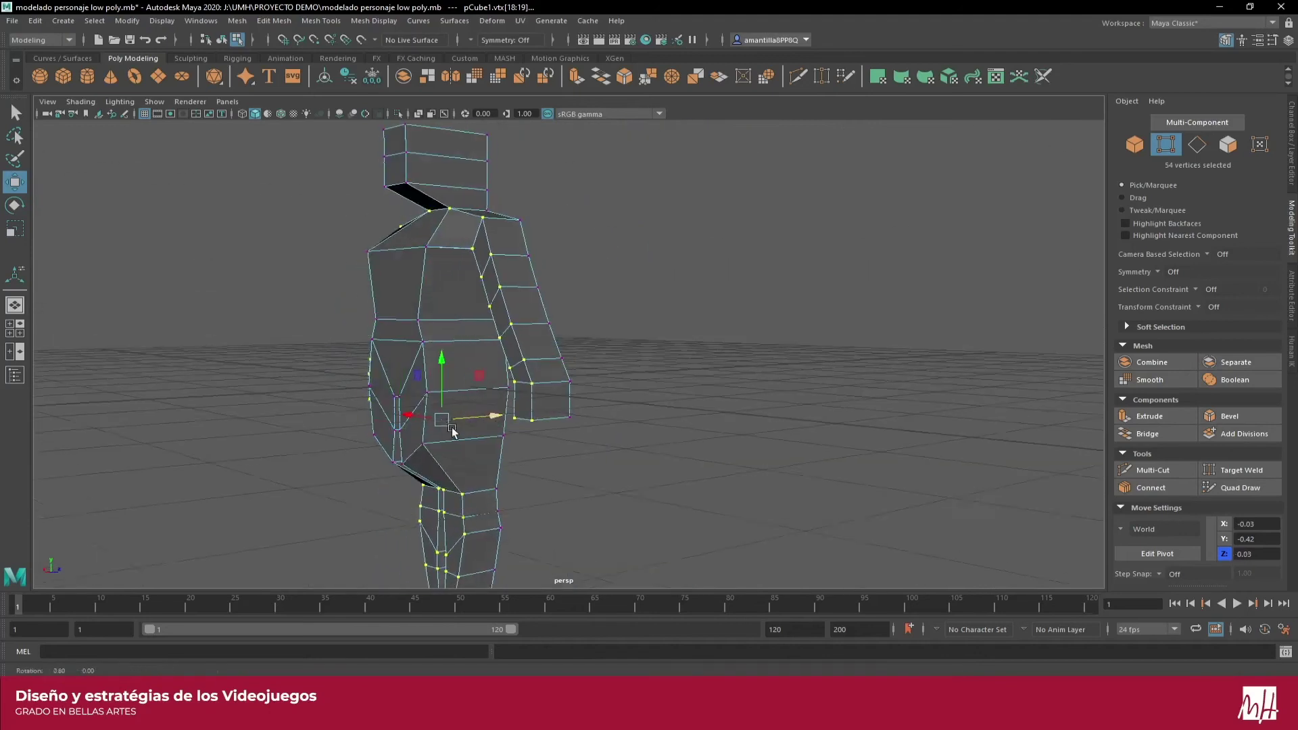
pyautogui.keyDown('alt'); pyautogui.moveTo(472, 429); pyautogui.dragTo(484, 336, button='right'); pyautogui.keyUp('alt')
pyautogui.moveTo(484, 336)
pyautogui.keyDown('alt'); pyautogui.mouseDown()
pyautogui.moveTo(443, 275)
pyautogui.moveTo(423, 281)
pyautogui.moveTo(504, 298)
pyautogui.moveTo(548, 326)
pyautogui.moveTo(556, 313)
pyautogui.moveTo(515, 367)
pyautogui.moveTo(557, 340)
pyautogui.moveTo(683, 371)
pyautogui.moveTo(820, 342)
pyautogui.moveTo(667, 357)
pyautogui.mouseUp(); pyautogui.keyUp('alt')
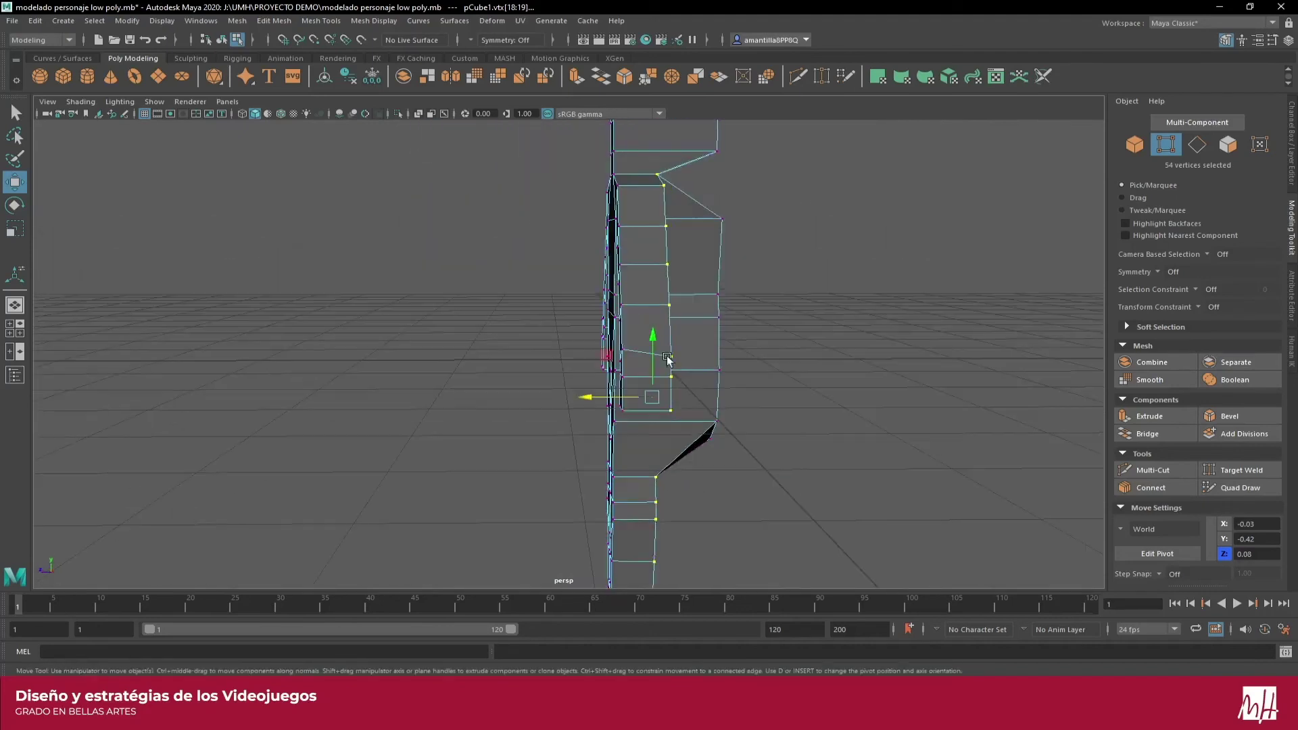
pyautogui.moveTo(581, 398); pyautogui.dragTo(588, 397)
pyautogui.moveTo(594, 400)
pyautogui.keyDown('alt'); pyautogui.mouseDown(button='right')
pyautogui.moveTo(522, 323)
pyautogui.moveTo(526, 361)
pyautogui.mouseUp(button='right'); pyautogui.keyUp('alt')
pyautogui.keyDown('alt'); pyautogui.moveTo(526, 361); pyautogui.dragTo(241, 359); pyautogui.keyUp('alt')
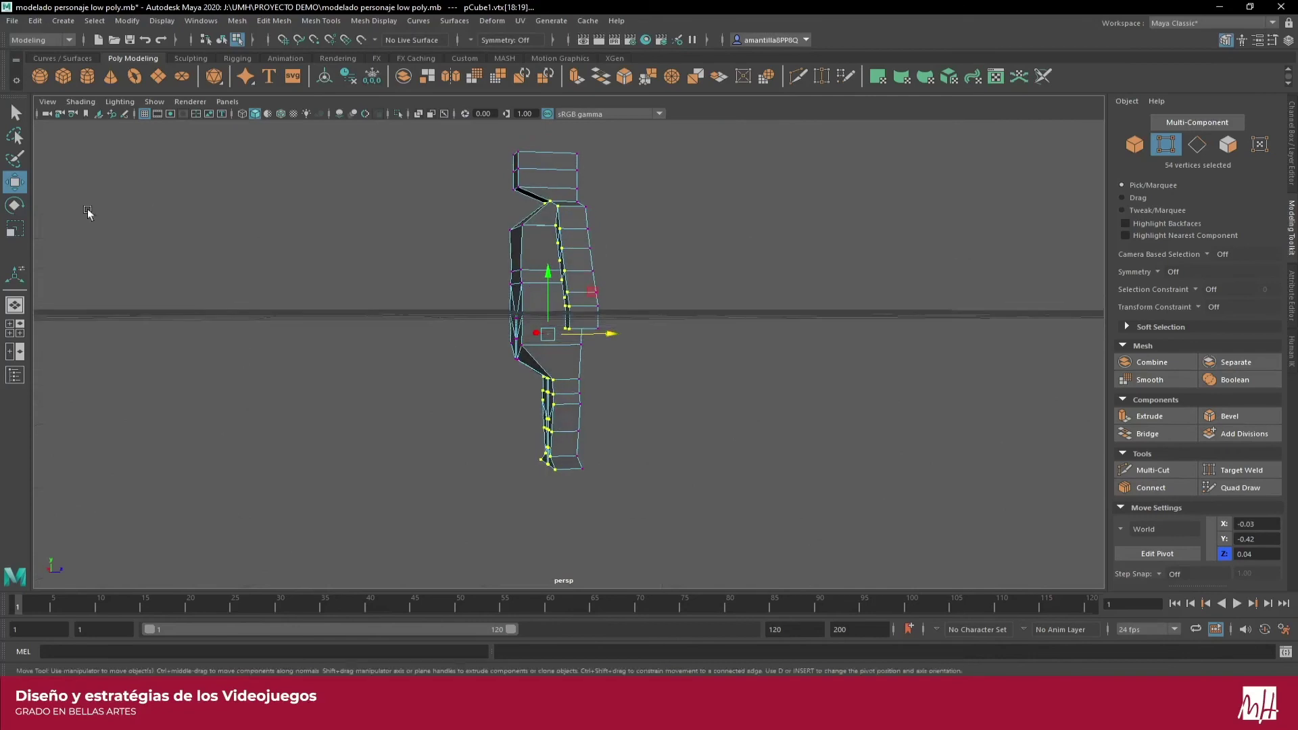
pyautogui.moveTo(212, 212)
pyautogui.keyDown('alt'); pyautogui.mouseDown()
pyautogui.moveTo(281, 261)
pyautogui.moveTo(550, 182)
pyautogui.moveTo(527, 317)
pyautogui.mouseUp(); pyautogui.keyUp('alt')
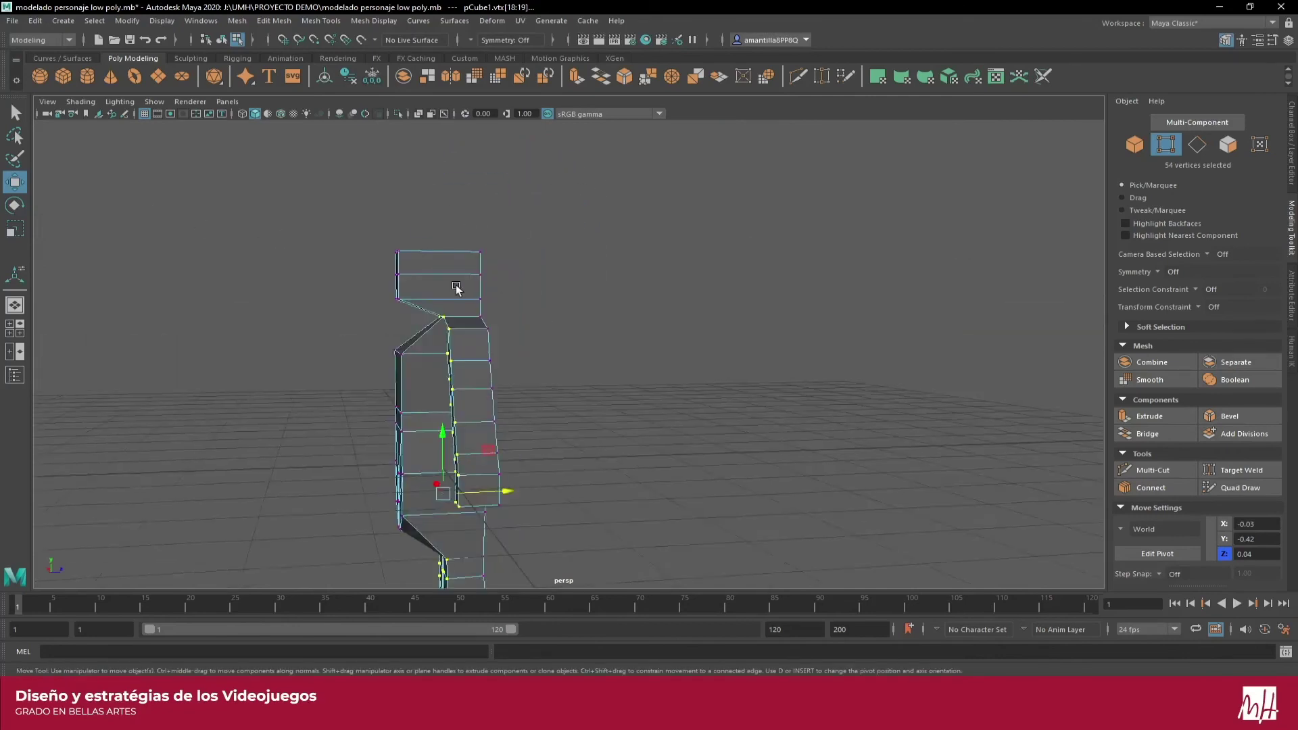
pyautogui.keyDown('alt'); pyautogui.moveTo(527, 318); pyautogui.dragTo(538, 359, button='right'); pyautogui.keyUp('alt')
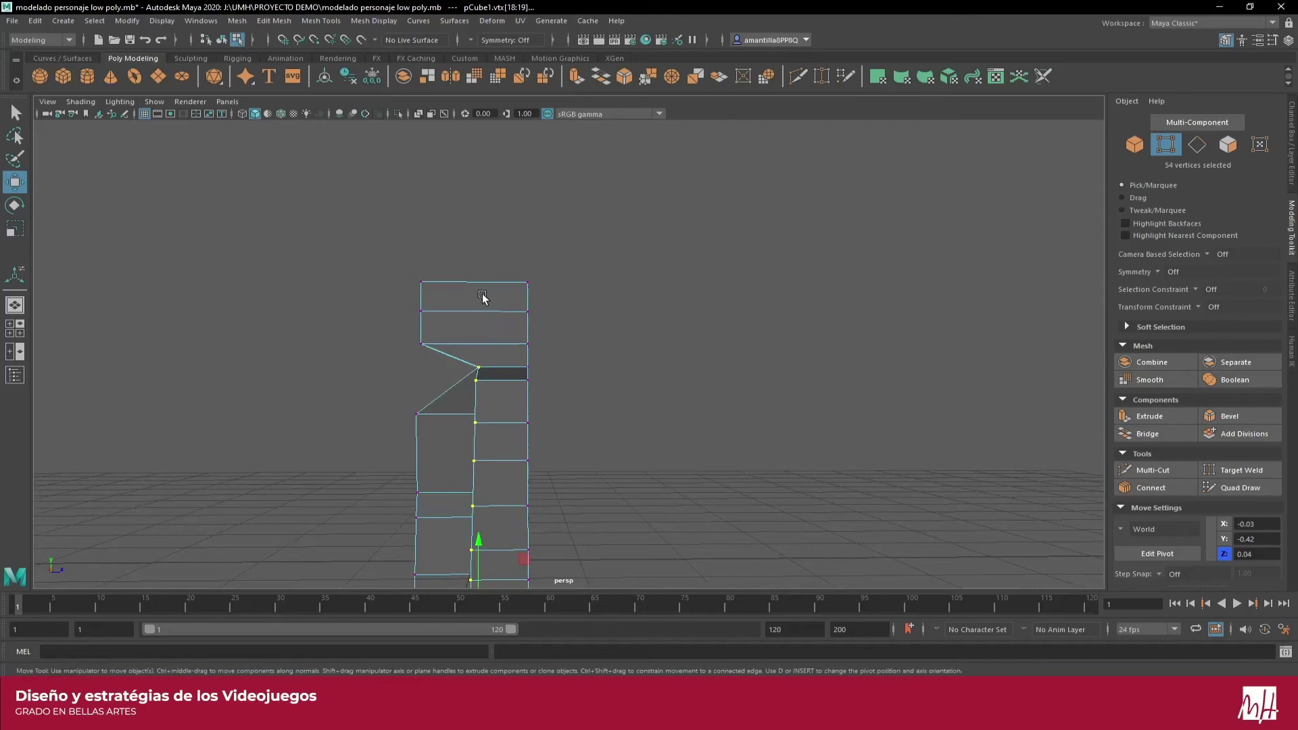
# Select the two neck vertices and slide them inward and slightly up
pyautogui.scroll(2, 478, 292)
pyautogui.scroll(2, 484, 293)
pyautogui.scroll(3, 493, 310)
pyautogui.moveTo(453, 317)
pyautogui.keyDown('alt'); pyautogui.mouseDown()
pyautogui.moveTo(527, 347)
pyautogui.moveTo(430, 371)
pyautogui.mouseUp(); pyautogui.keyUp('alt')
pyautogui.moveTo(538, 315)
pyautogui.mouseDown()
pyautogui.moveTo(430, 371)
pyautogui.moveTo(548, 312)
pyautogui.mouseUp()
pyautogui.moveTo(570, 300); pyautogui.dragTo(524, 295, button='middle')
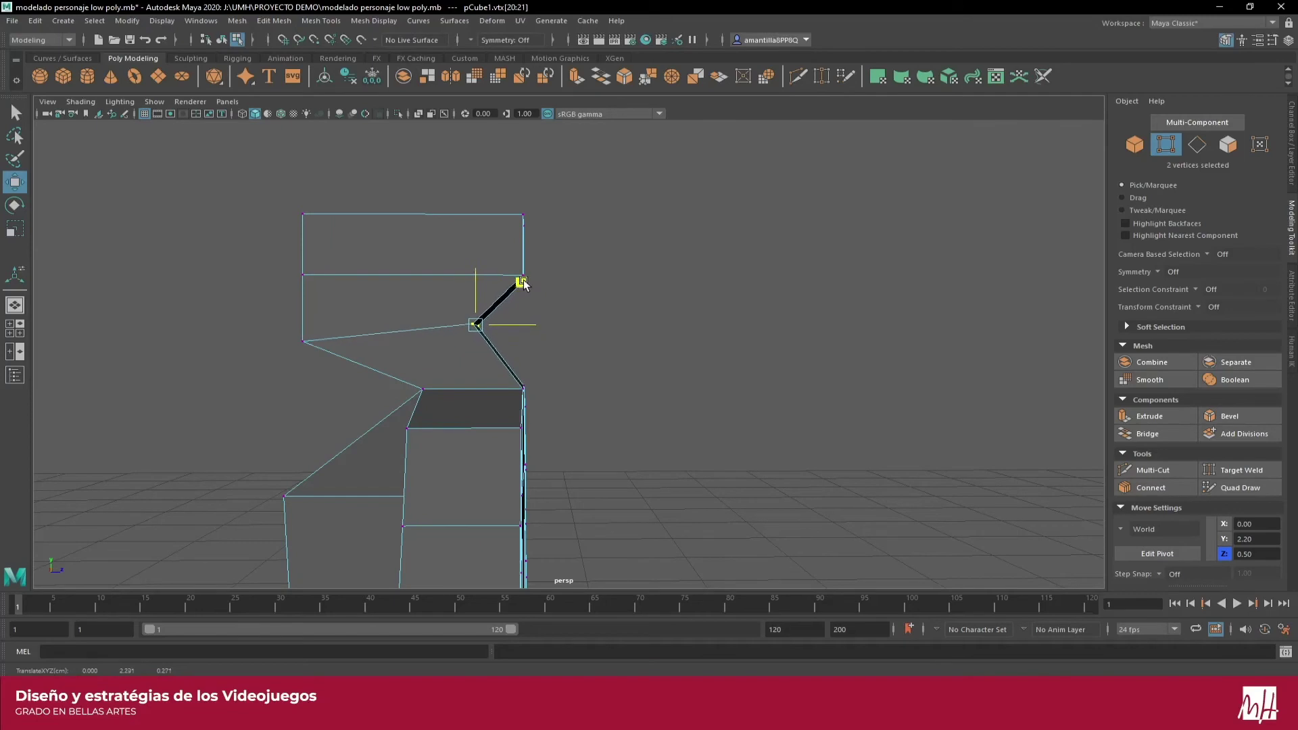
pyautogui.moveTo(524, 296); pyautogui.dragTo(524, 283)
# Taper the head: raise the top-right vertices, shift the upper-left pair, push lower ones out
pyautogui.moveTo(549, 180); pyautogui.dragTo(463, 246)
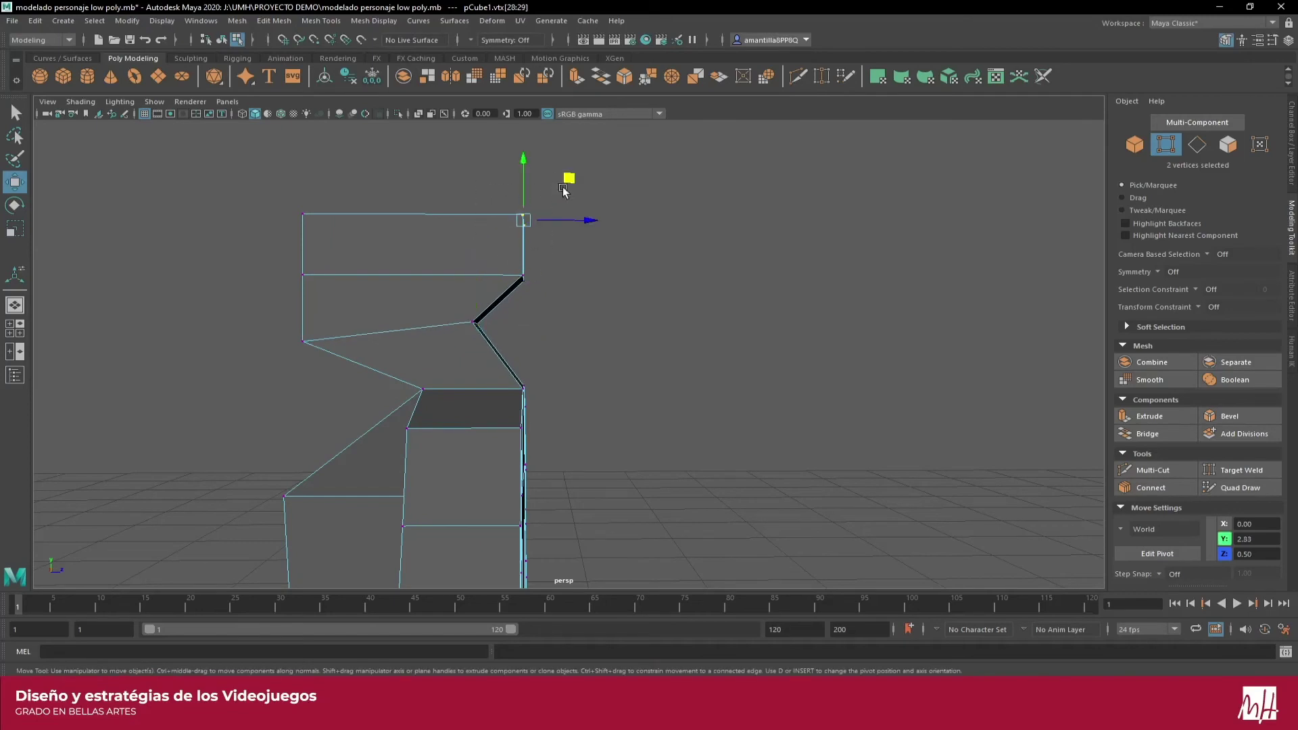
pyautogui.moveTo(580, 177); pyautogui.dragTo(531, 148, button='middle')
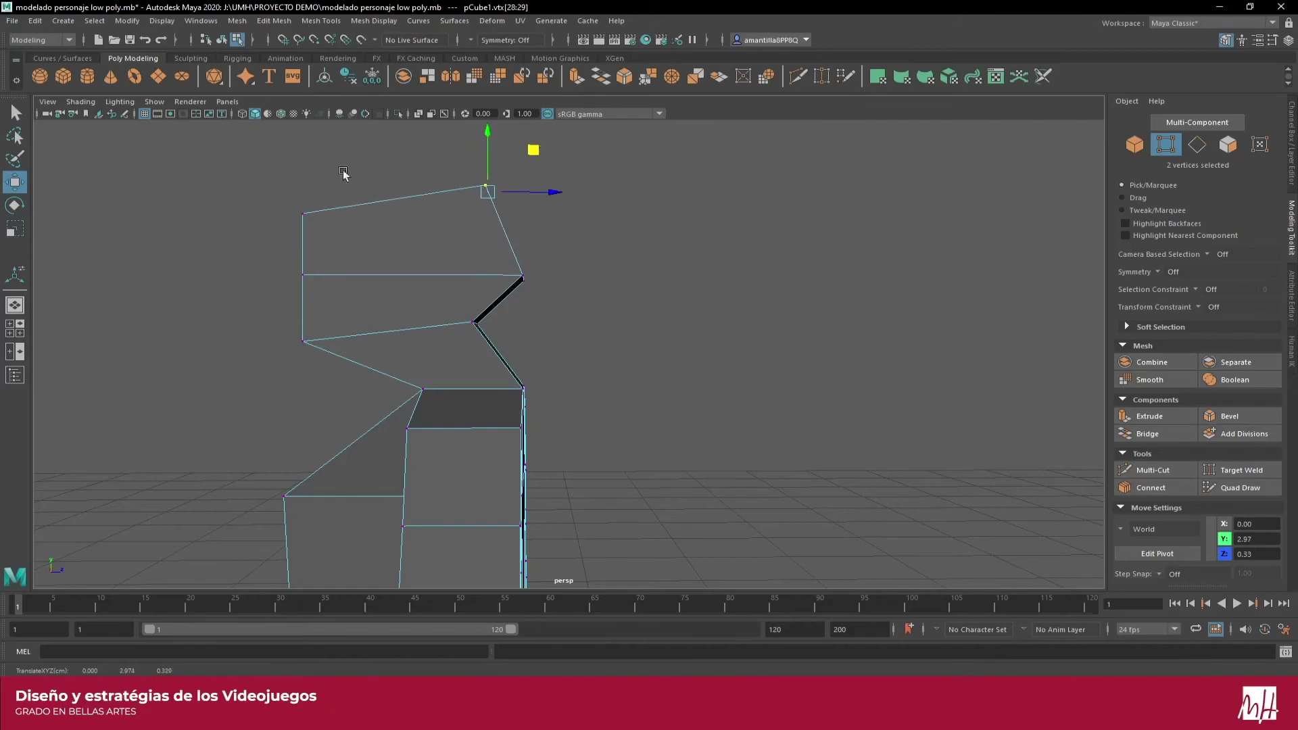
pyautogui.moveTo(250, 195)
pyautogui.mouseDown()
pyautogui.moveTo(322, 223)
pyautogui.moveTo(364, 261)
pyautogui.moveTo(354, 249)
pyautogui.mouseUp()
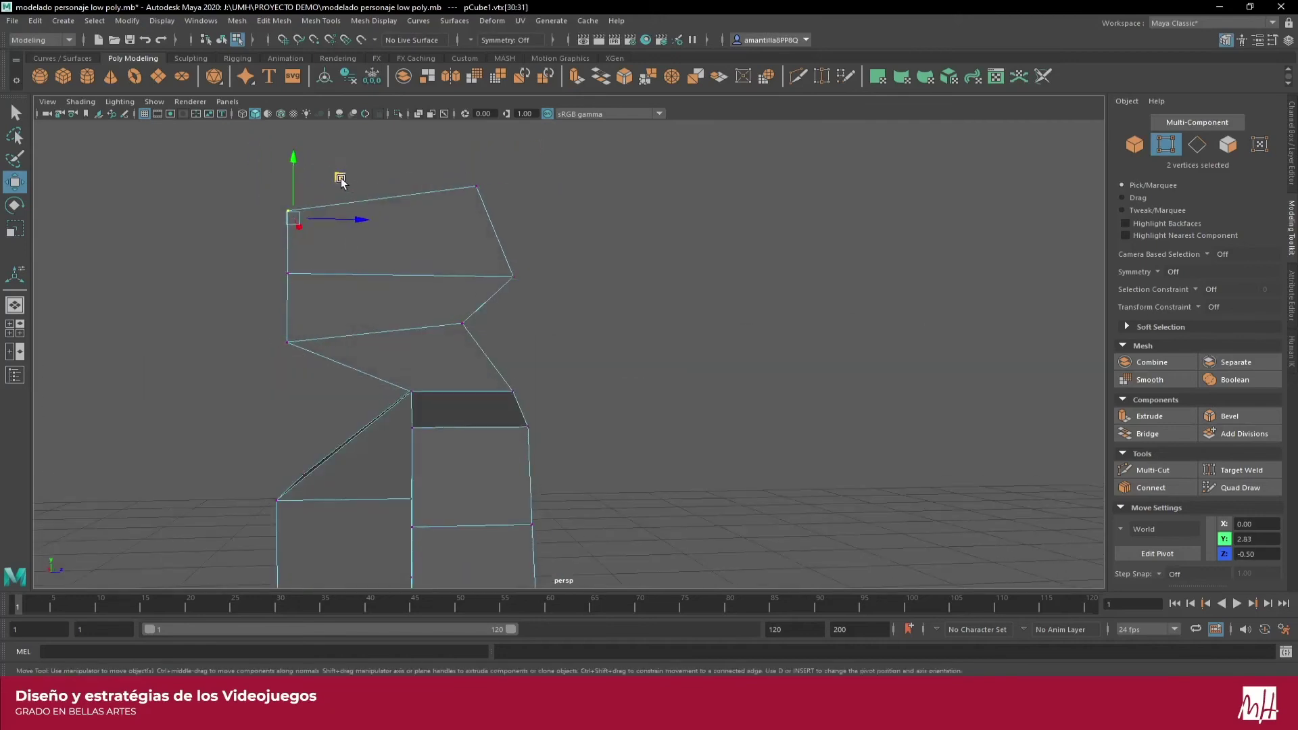
pyautogui.moveTo(338, 174); pyautogui.dragTo(496, 204)
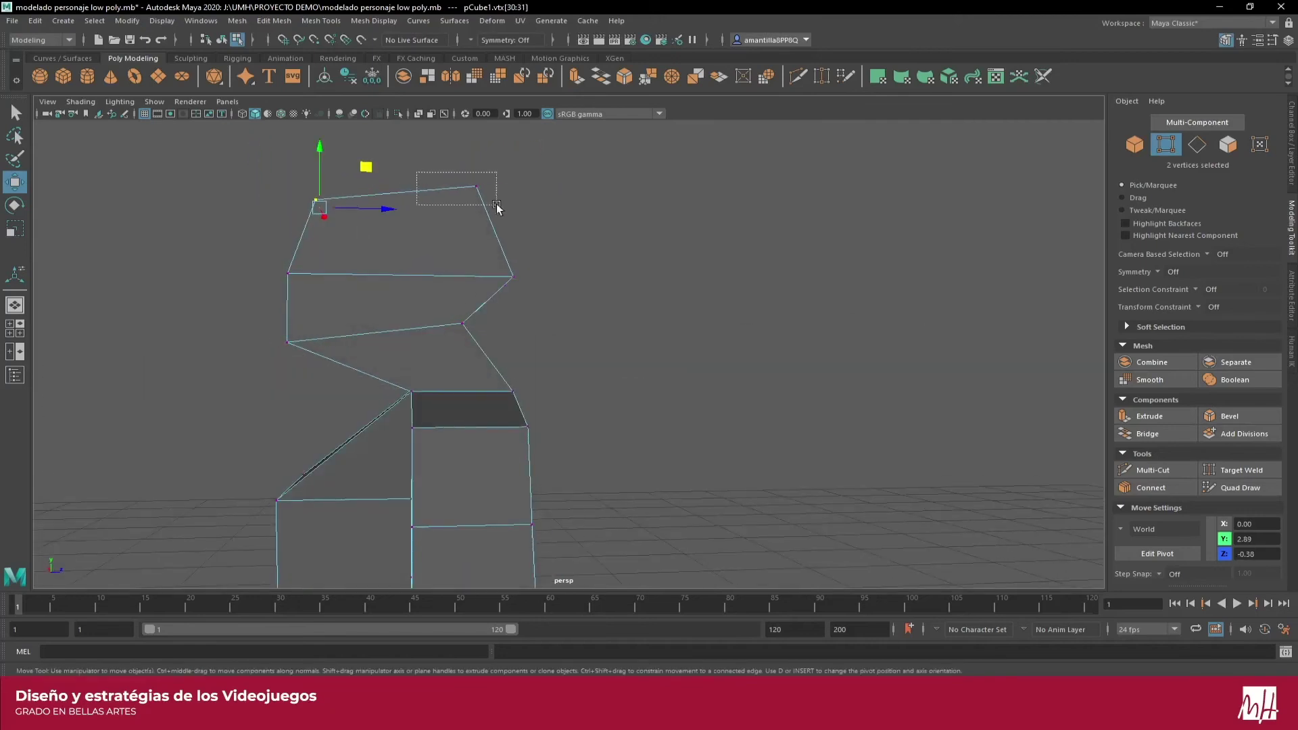
pyautogui.moveTo(520, 155)
pyautogui.mouseDown()
pyautogui.moveTo(507, 145)
pyautogui.moveTo(396, 284)
pyautogui.moveTo(196, 340)
pyautogui.moveTo(383, 382)
pyautogui.mouseUp()
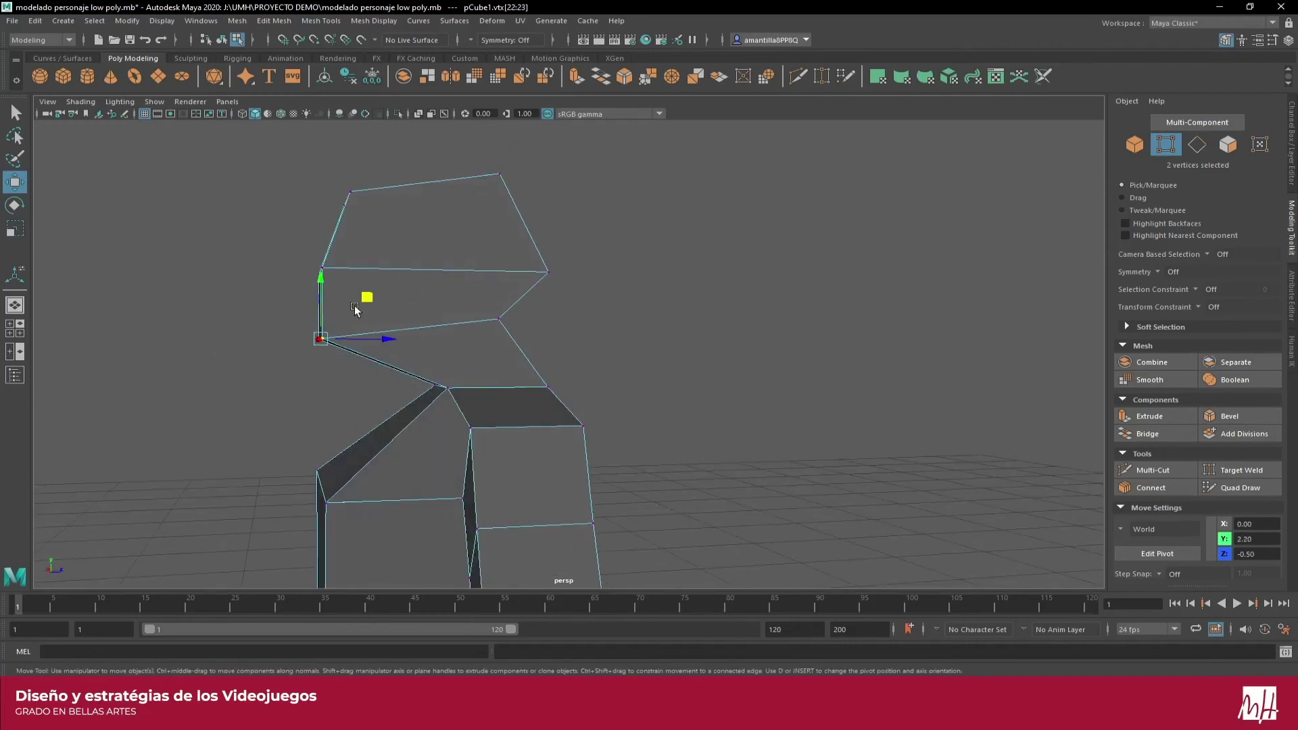
pyautogui.moveTo(365, 300); pyautogui.dragTo(383, 304)
# Push the neck vertices below the head forward, undoing one move and reselecting a neck pair
pyautogui.click(397, 371)
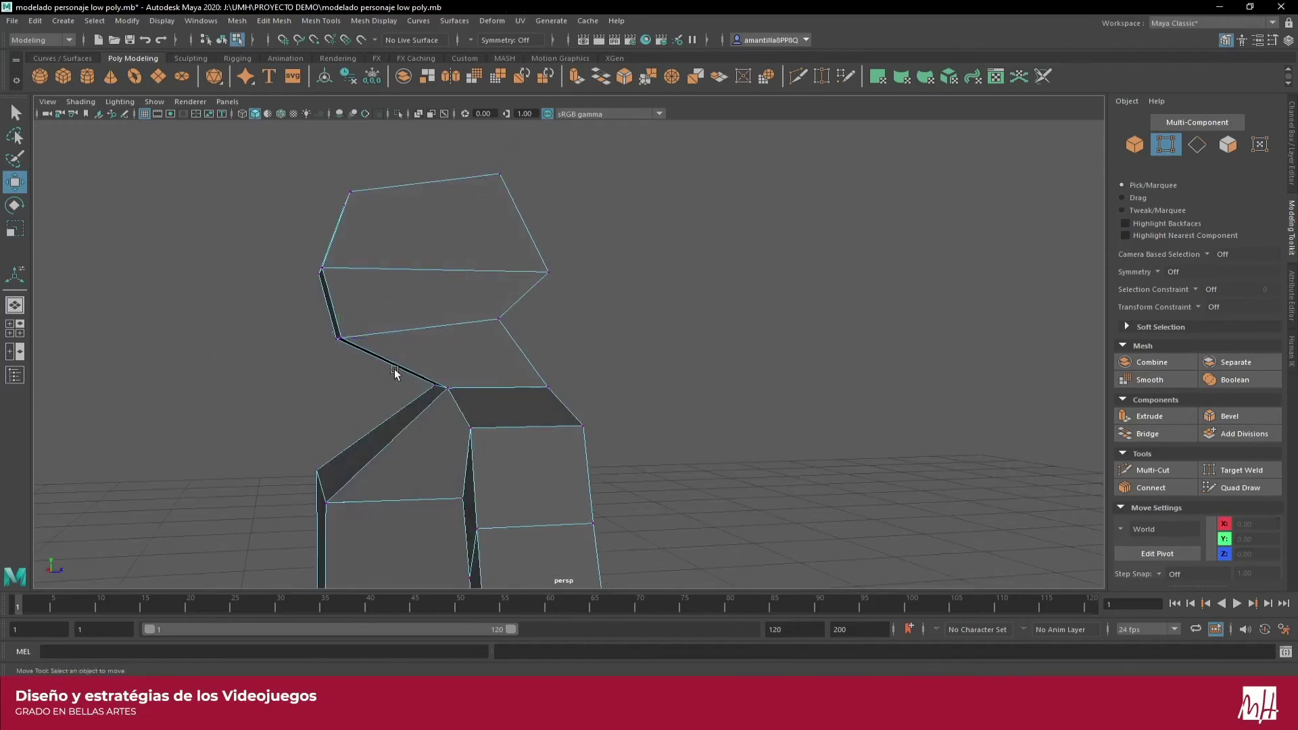
pyautogui.scroll(3, 406, 379)
pyautogui.moveTo(405, 380)
pyautogui.keyDown('alt'); pyautogui.mouseDown()
pyautogui.moveTo(484, 357)
pyautogui.moveTo(704, 358)
pyautogui.moveTo(672, 345)
pyautogui.moveTo(697, 377)
pyautogui.mouseUp(); pyautogui.keyUp('alt')
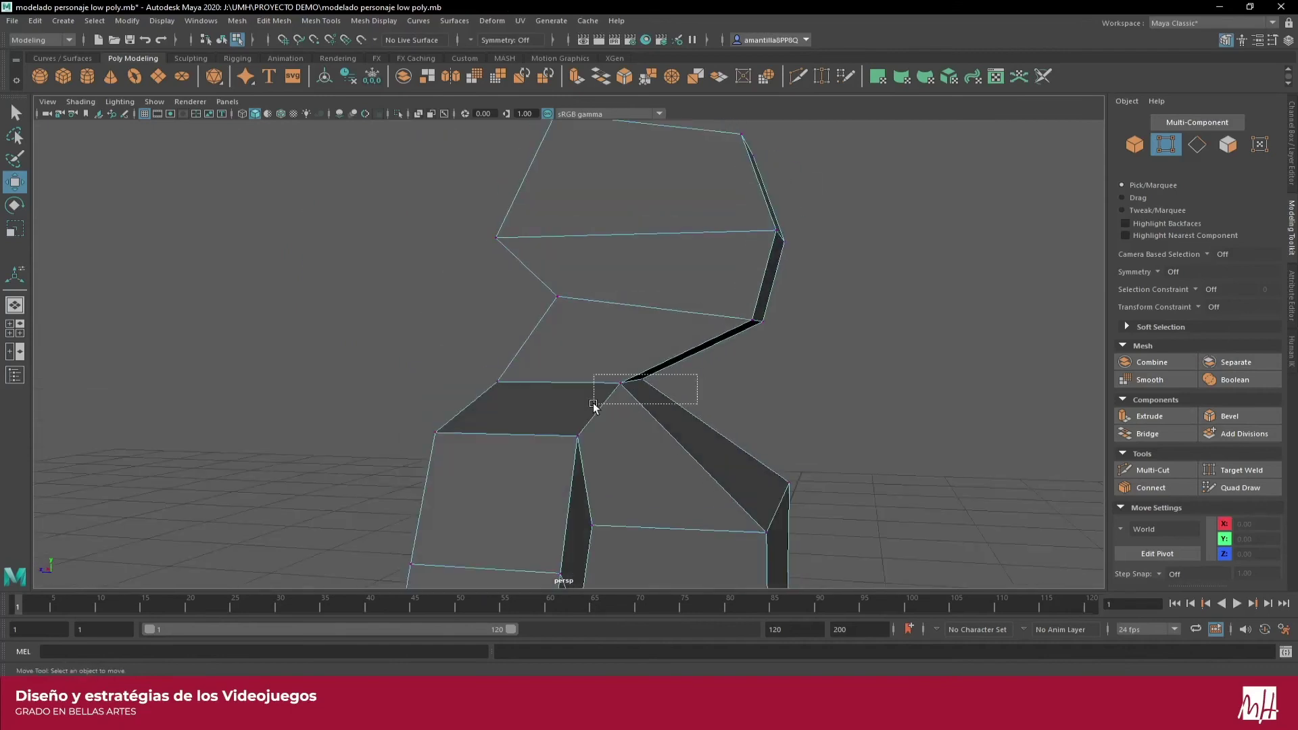
pyautogui.moveTo(593, 404)
pyautogui.mouseDown()
pyautogui.moveTo(590, 379)
pyautogui.moveTo(485, 380)
pyautogui.mouseUp()
pyautogui.moveTo(575, 390); pyautogui.dragTo(575, 390)
pyautogui.moveTo(477, 377)
pyautogui.mouseDown()
pyautogui.moveTo(515, 381)
pyautogui.moveTo(574, 427)
pyautogui.moveTo(452, 443)
pyautogui.mouseUp()
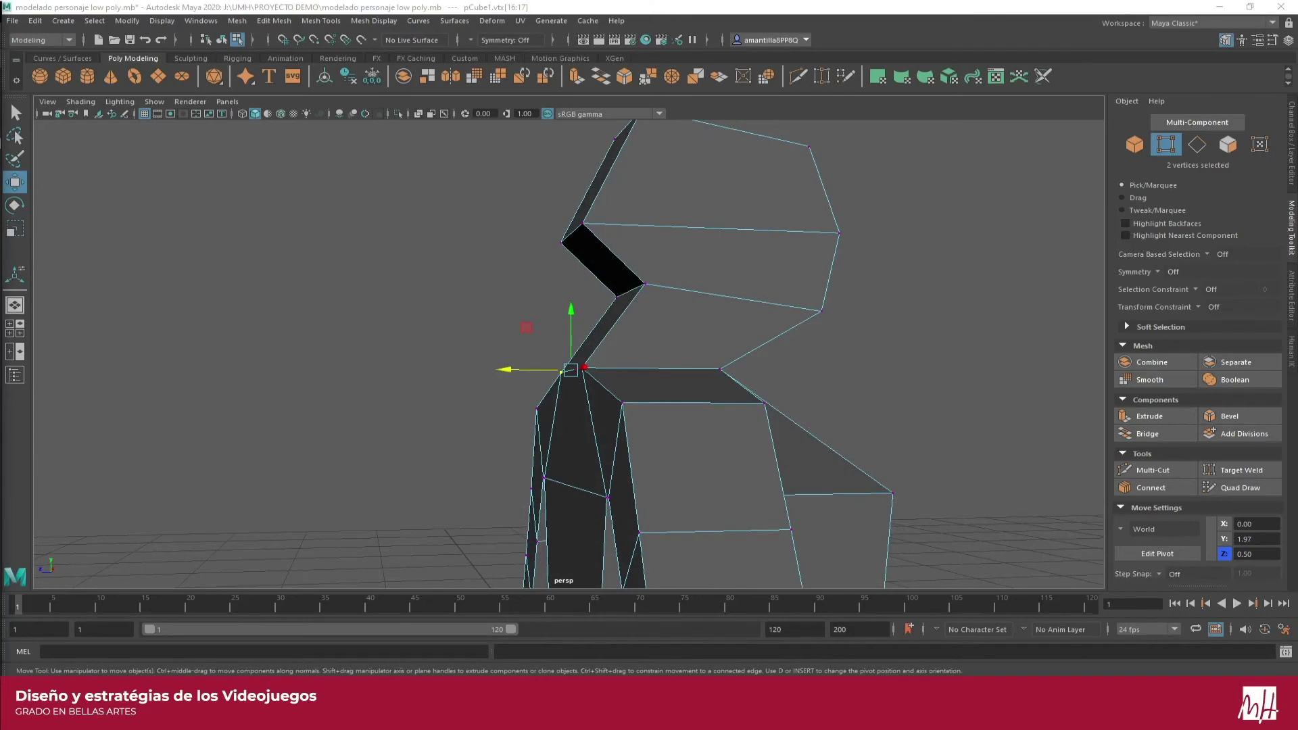
pyautogui.moveTo(306, 399)
pyautogui.keyDown('alt'); pyautogui.mouseDown()
pyautogui.moveTo(431, 363)
pyautogui.moveTo(395, 318)
pyautogui.moveTo(457, 304)
pyautogui.mouseUp(); pyautogui.keyUp('alt')
pyautogui.hotkey('ctrl', 'z')
pyautogui.hotkey('ctrl', 'z')
pyautogui.hotkey('ctrl', 'z')
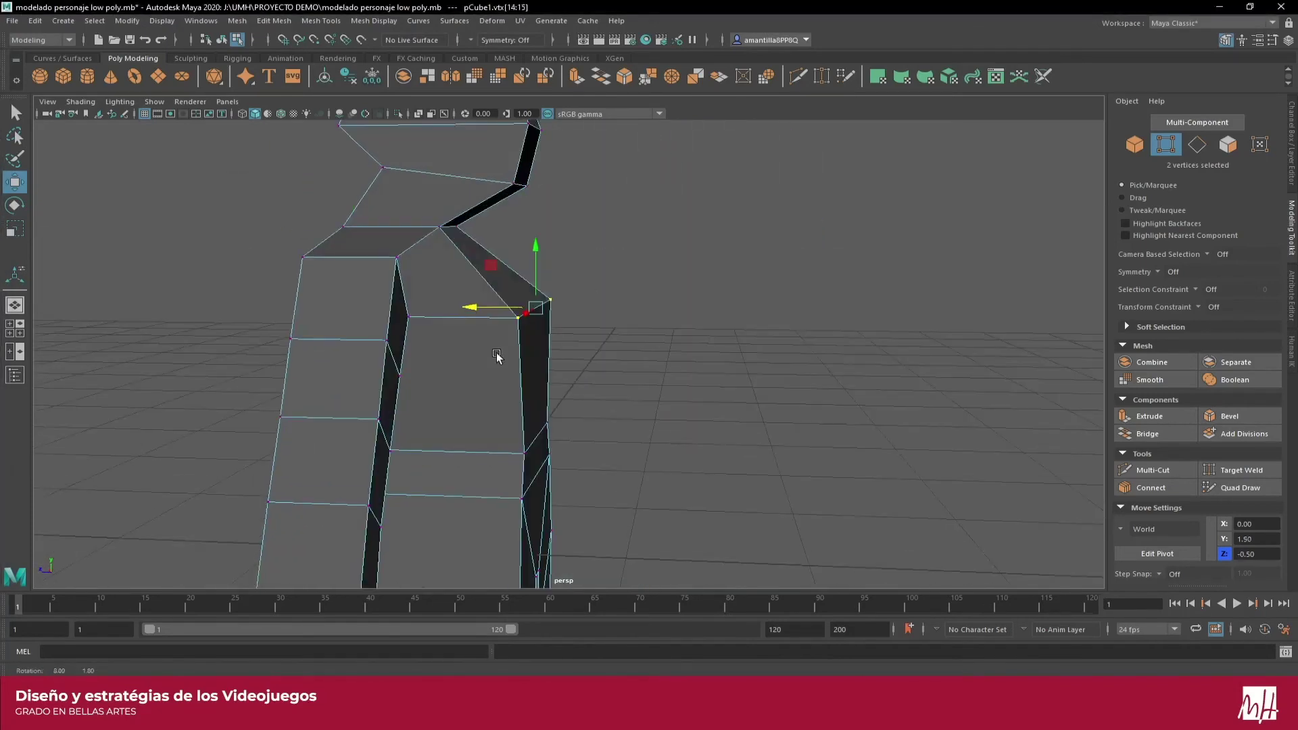
pyautogui.click(563, 298)
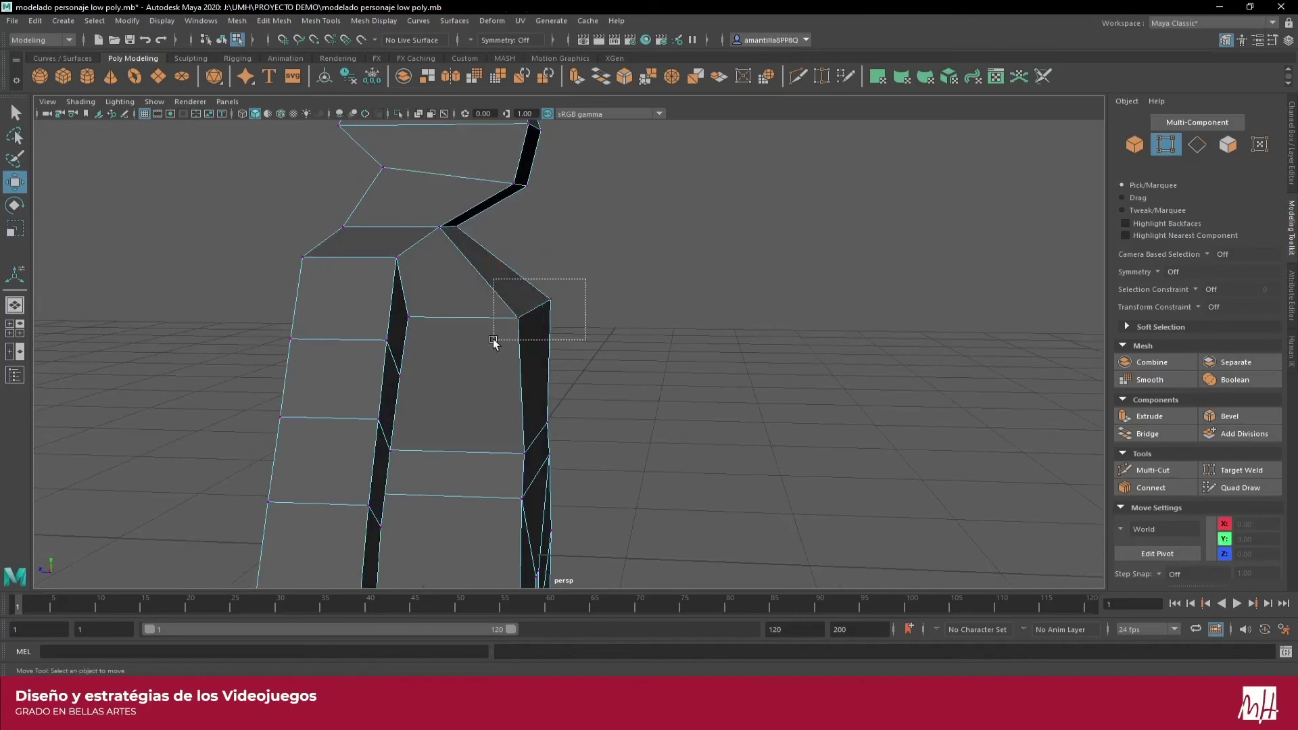
pyautogui.moveTo(492, 339)
pyautogui.mouseDown()
pyautogui.moveTo(449, 386)
pyautogui.moveTo(220, 371)
pyautogui.moveTo(440, 385)
pyautogui.moveTo(406, 365)
pyautogui.mouseUp()
pyautogui.moveTo(513, 341)
pyautogui.mouseDown()
pyautogui.moveTo(632, 441)
pyautogui.moveTo(645, 395)
pyautogui.moveTo(677, 377)
pyautogui.moveTo(550, 309)
pyautogui.moveTo(488, 314)
pyautogui.moveTo(518, 316)
pyautogui.mouseUp()
# Move the lower hip corner vertices to reshape the hips' bottom edge
pyautogui.moveTo(593, 336); pyautogui.dragTo(616, 336)
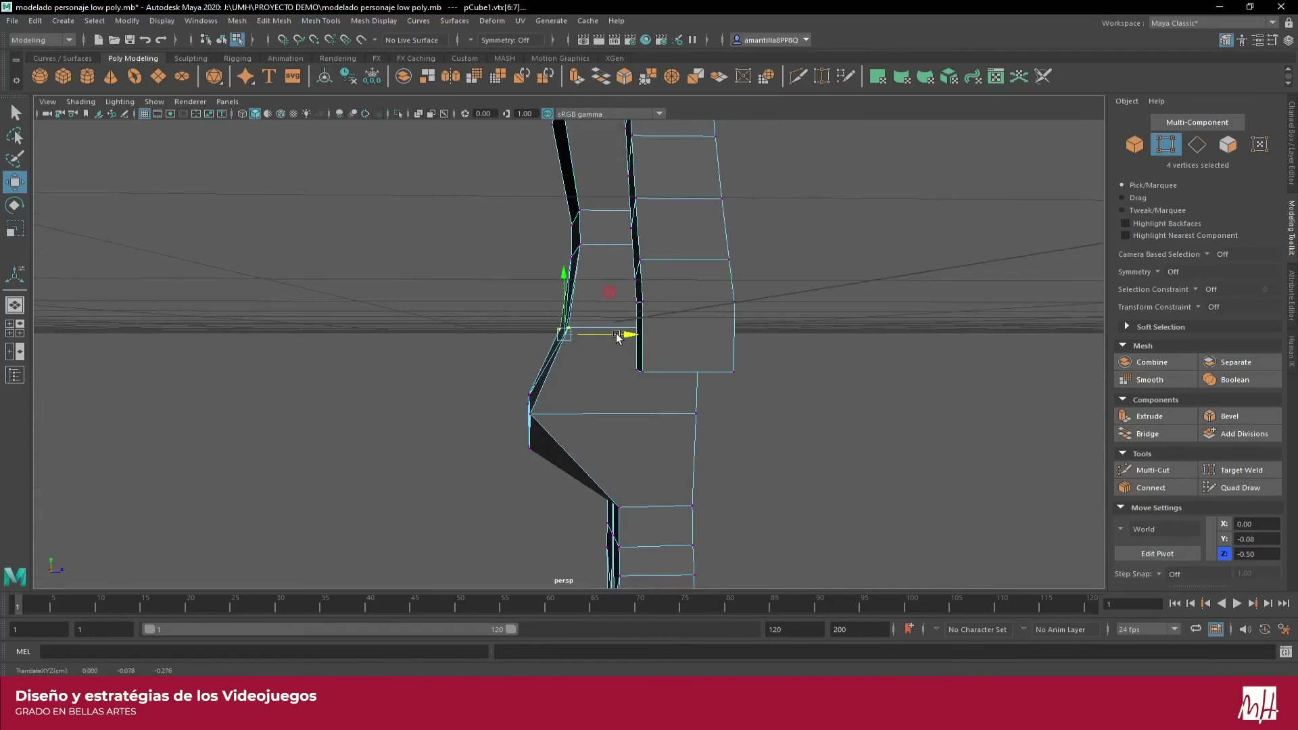
pyautogui.moveTo(472, 375); pyautogui.dragTo(546, 451)
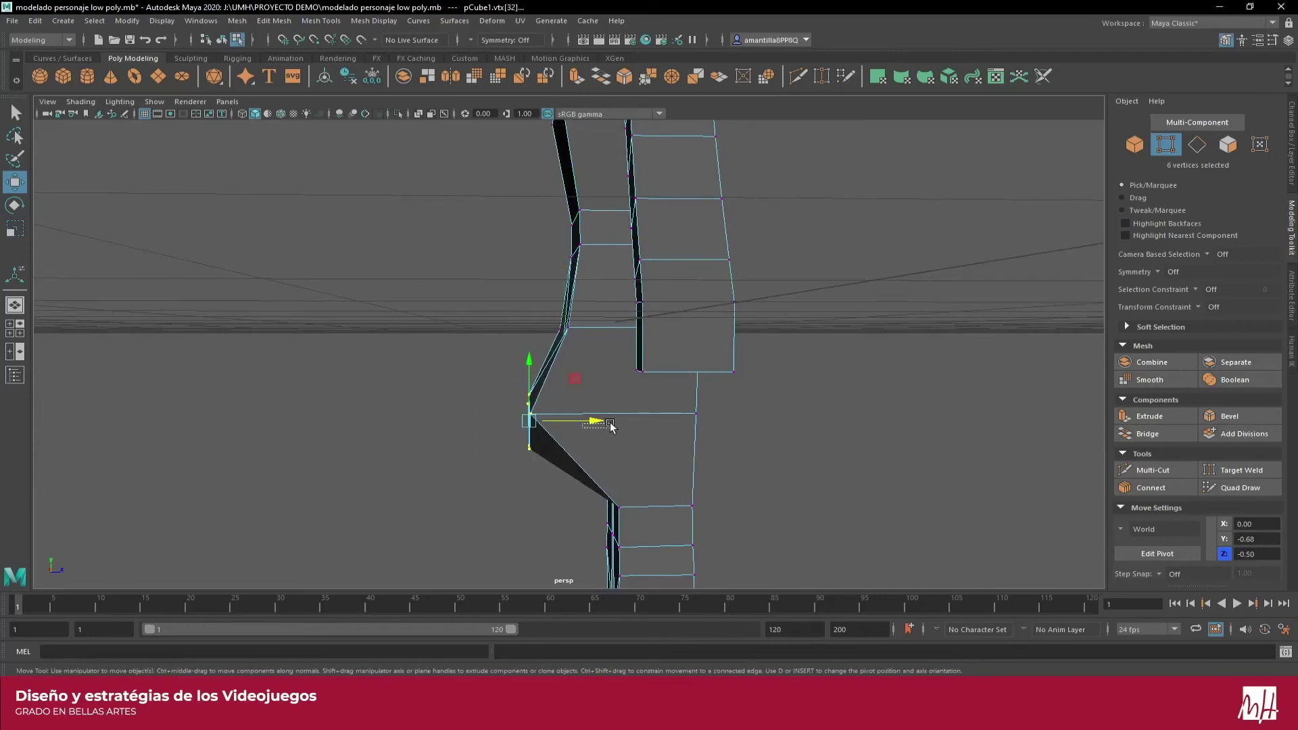
pyautogui.moveTo(478, 362); pyautogui.dragTo(571, 484)
pyautogui.moveTo(590, 423)
pyautogui.mouseDown()
pyautogui.moveTo(629, 420)
pyautogui.moveTo(358, 464)
pyautogui.moveTo(340, 427)
pyautogui.moveTo(479, 449)
pyautogui.moveTo(513, 427)
pyautogui.mouseUp()
pyautogui.click(341, 427)
# Select the inner-thigh and crotch vertices between the legs
pyautogui.click(485, 393)
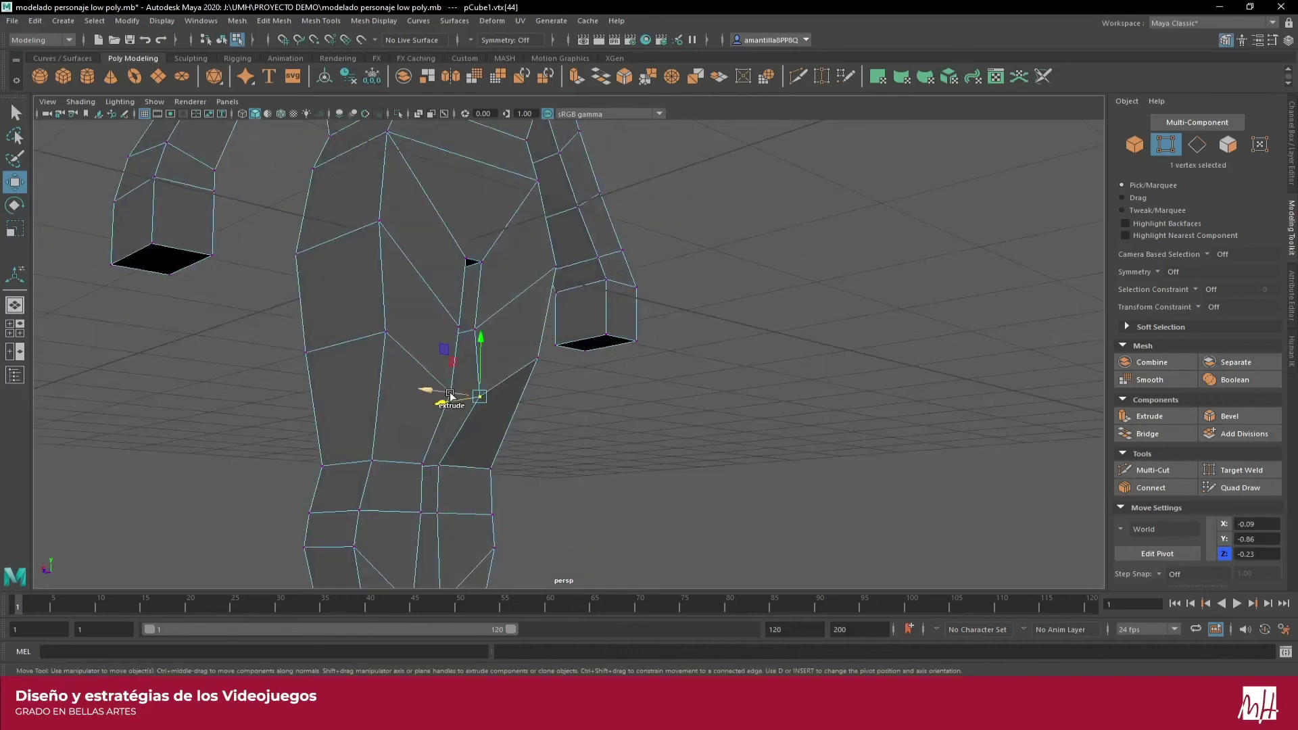
pyautogui.moveTo(450, 399)
pyautogui.keyDown('alt'); pyautogui.mouseDown()
pyautogui.moveTo(438, 429)
pyautogui.moveTo(456, 448)
pyautogui.mouseUp(); pyautogui.keyUp('alt')
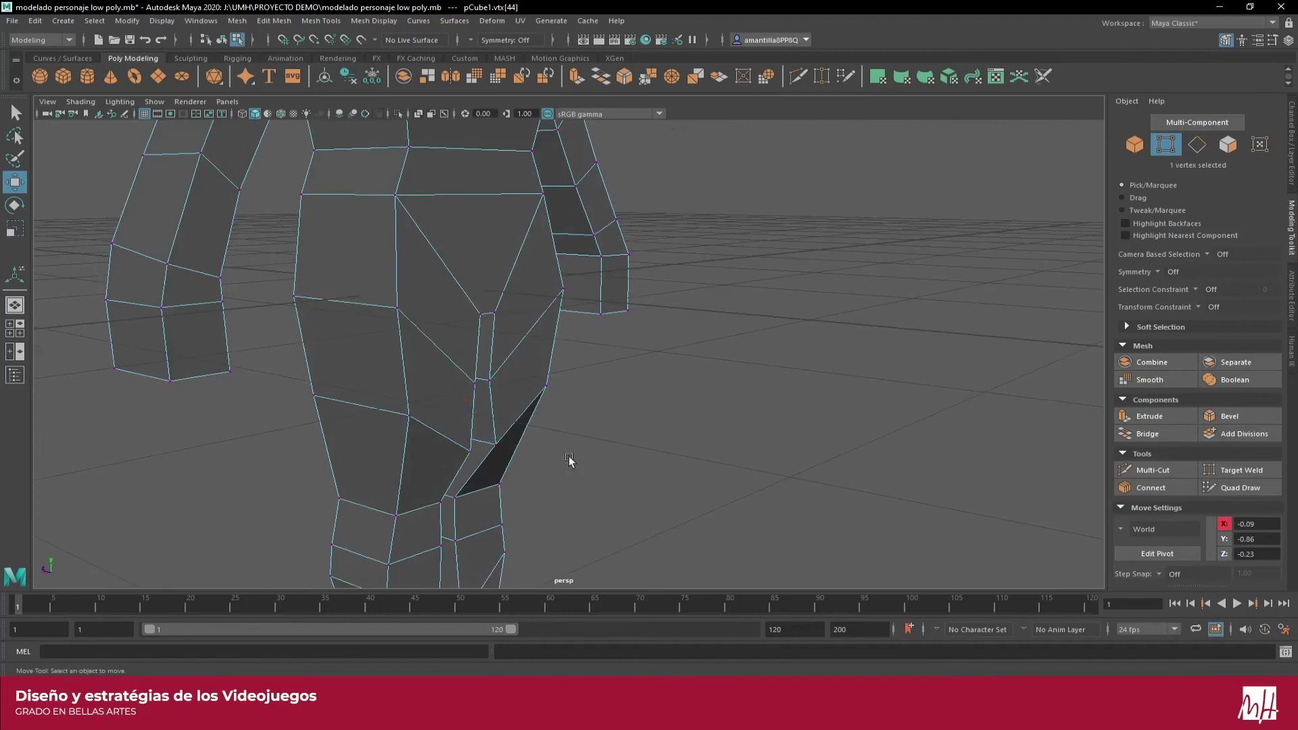
pyautogui.click(569, 460)
pyautogui.click(468, 451)
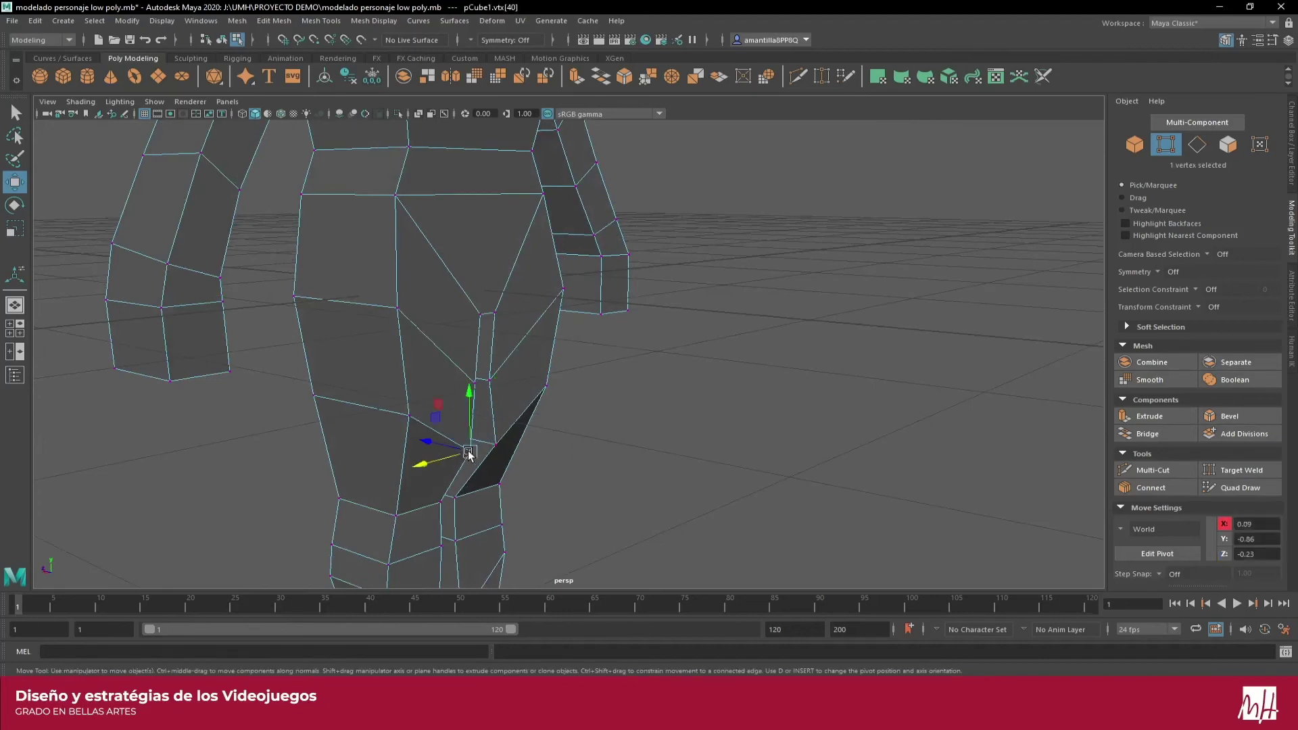
pyautogui.keyDown('shift'); pyautogui.click(495, 444); pyautogui.keyUp('shift')
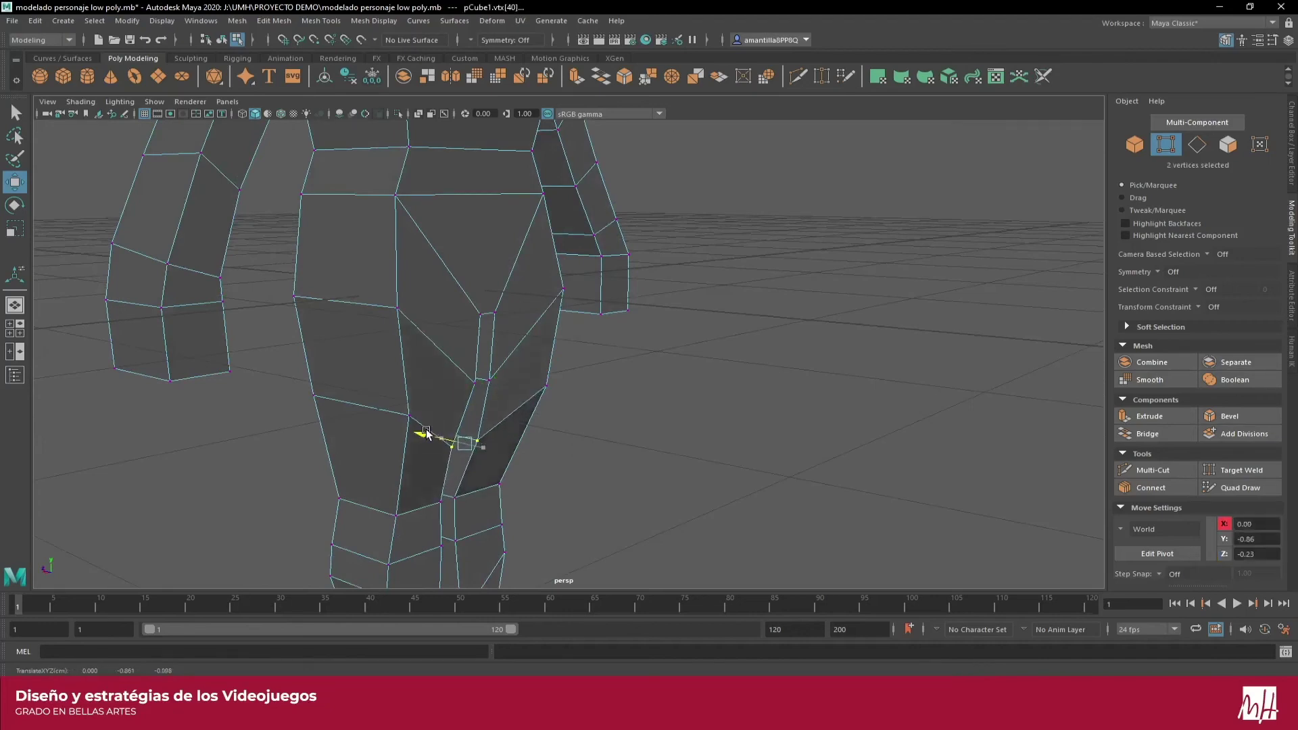
pyautogui.moveTo(433, 439)
pyautogui.keyDown('alt'); pyautogui.mouseDown()
pyautogui.moveTo(524, 423)
pyautogui.moveTo(473, 426)
pyautogui.moveTo(387, 368)
pyautogui.moveTo(412, 350)
pyautogui.moveTo(493, 455)
pyautogui.moveTo(473, 328)
pyautogui.moveTo(412, 323)
pyautogui.mouseUp(); pyautogui.keyUp('alt')
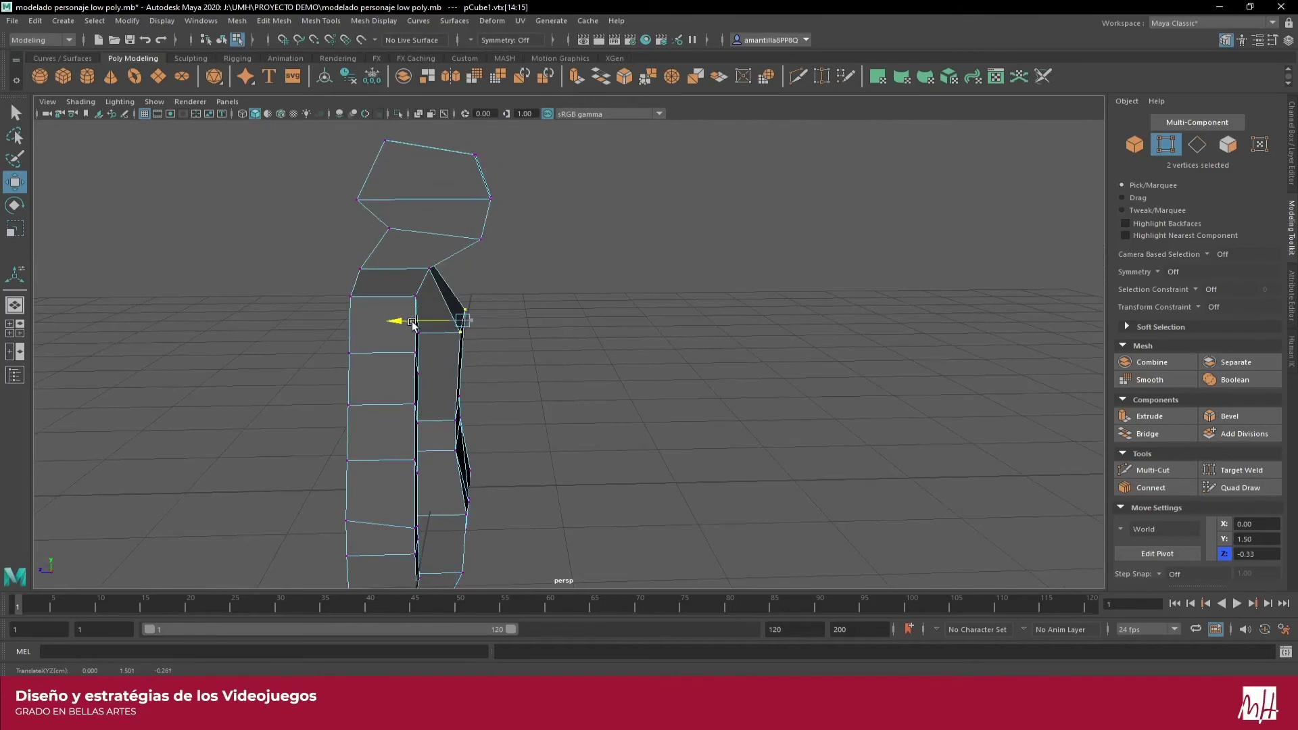
# Taper the waist by moving leg and waist vertices inward, undoing one misstep
pyautogui.moveTo(447, 387)
pyautogui.keyDown('alt'); pyautogui.mouseDown()
pyautogui.moveTo(406, 304)
pyautogui.moveTo(349, 279)
pyautogui.moveTo(342, 305)
pyautogui.moveTo(438, 288)
pyautogui.moveTo(362, 288)
pyautogui.moveTo(440, 290)
pyautogui.moveTo(427, 357)
pyautogui.moveTo(483, 342)
pyautogui.moveTo(405, 454)
pyautogui.mouseUp(); pyautogui.keyUp('alt')
pyautogui.keyDown('shift'); pyautogui.click(389, 291); pyautogui.keyUp('shift')
pyautogui.click(386, 317)
pyautogui.keyDown('shift'); pyautogui.click(413, 302); pyautogui.keyUp('shift')
pyautogui.click(370, 311)
pyautogui.keyDown('shift'); pyautogui.click(438, 287); pyautogui.keyUp('shift')
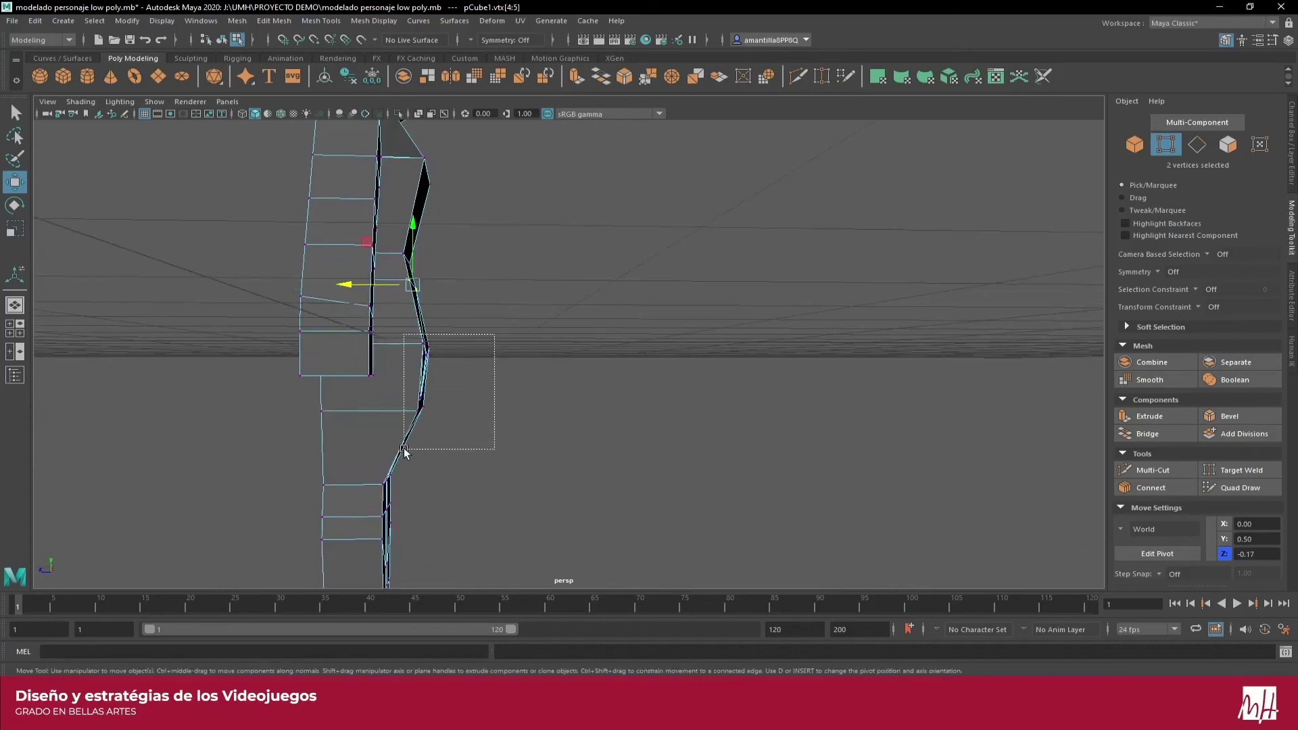
pyautogui.moveTo(395, 395)
pyautogui.mouseDown()
pyautogui.moveTo(319, 425)
pyautogui.moveTo(648, 374)
pyautogui.moveTo(802, 362)
pyautogui.moveTo(910, 379)
pyautogui.moveTo(642, 434)
pyautogui.moveTo(579, 342)
pyautogui.moveTo(470, 347)
pyautogui.moveTo(410, 318)
pyautogui.moveTo(165, 304)
pyautogui.moveTo(496, 330)
pyautogui.moveTo(578, 365)
pyautogui.moveTo(406, 284)
pyautogui.mouseUp()
pyautogui.hotkey('ctrl', 'z')
pyautogui.moveTo(297, 237)
pyautogui.mouseDown()
pyautogui.moveTo(274, 238)
pyautogui.moveTo(378, 304)
pyautogui.moveTo(464, 408)
pyautogui.moveTo(436, 409)
pyautogui.moveTo(454, 392)
pyautogui.mouseUp()
# Reshape the leg's side edge by moving a vertex pair and pulling six upper vertices in
pyautogui.keyDown('alt'); pyautogui.moveTo(476, 339); pyautogui.dragTo(410, 245); pyautogui.keyUp('alt')
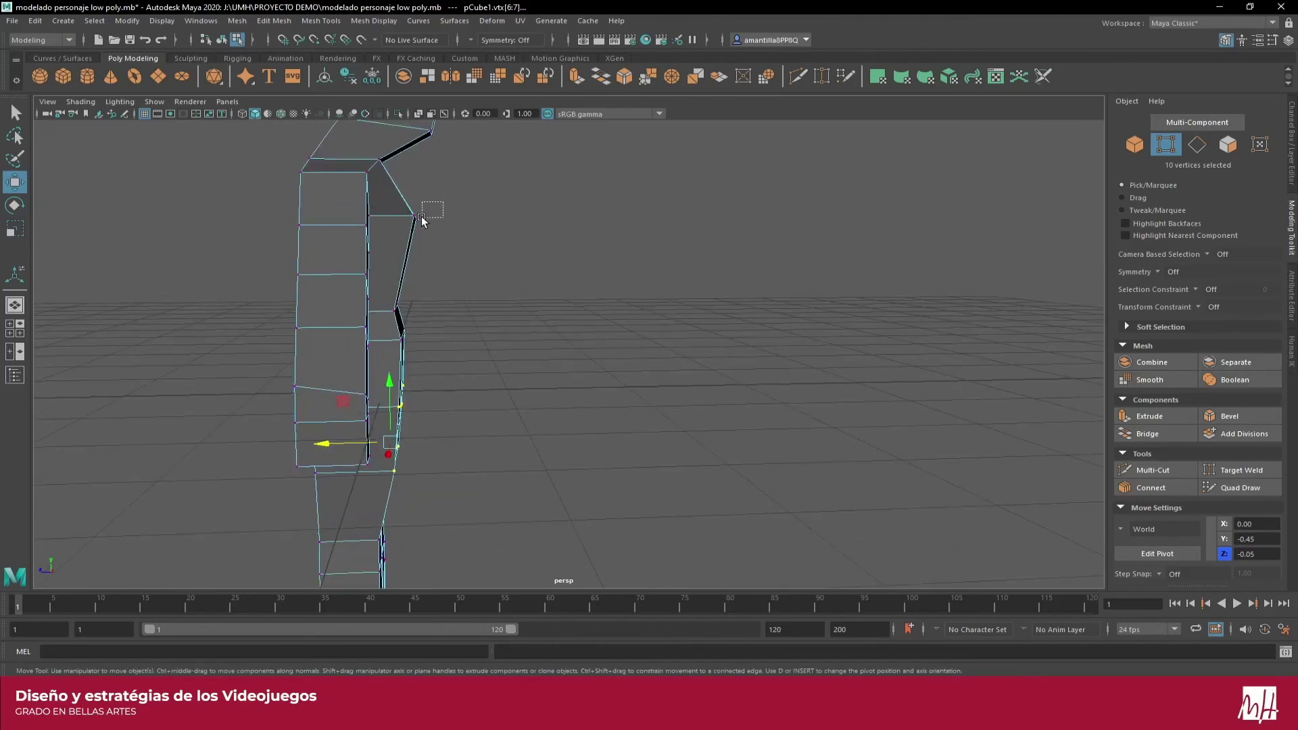
pyautogui.moveTo(421, 219); pyautogui.dragTo(356, 218)
pyautogui.moveTo(356, 218)
pyautogui.keyDown('alt'); pyautogui.mouseDown()
pyautogui.moveTo(438, 285)
pyautogui.moveTo(427, 249)
pyautogui.mouseUp(); pyautogui.keyUp('alt')
pyautogui.moveTo(387, 182)
pyautogui.mouseDown()
pyautogui.moveTo(419, 213)
pyautogui.moveTo(392, 280)
pyautogui.moveTo(428, 294)
pyautogui.moveTo(319, 338)
pyautogui.moveTo(153, 346)
pyautogui.moveTo(348, 377)
pyautogui.moveTo(347, 356)
pyautogui.moveTo(430, 359)
pyautogui.moveTo(395, 346)
pyautogui.moveTo(386, 354)
pyautogui.moveTo(403, 362)
pyautogui.moveTo(453, 363)
pyautogui.moveTo(344, 365)
pyautogui.moveTo(594, 417)
pyautogui.moveTo(650, 374)
pyautogui.moveTo(739, 350)
pyautogui.moveTo(658, 365)
pyautogui.mouseUp()
# Push four knee vertices outward into a knee bump and straighten the leg edge
pyautogui.scroll(2, 650, 373)
pyautogui.click(616, 380)
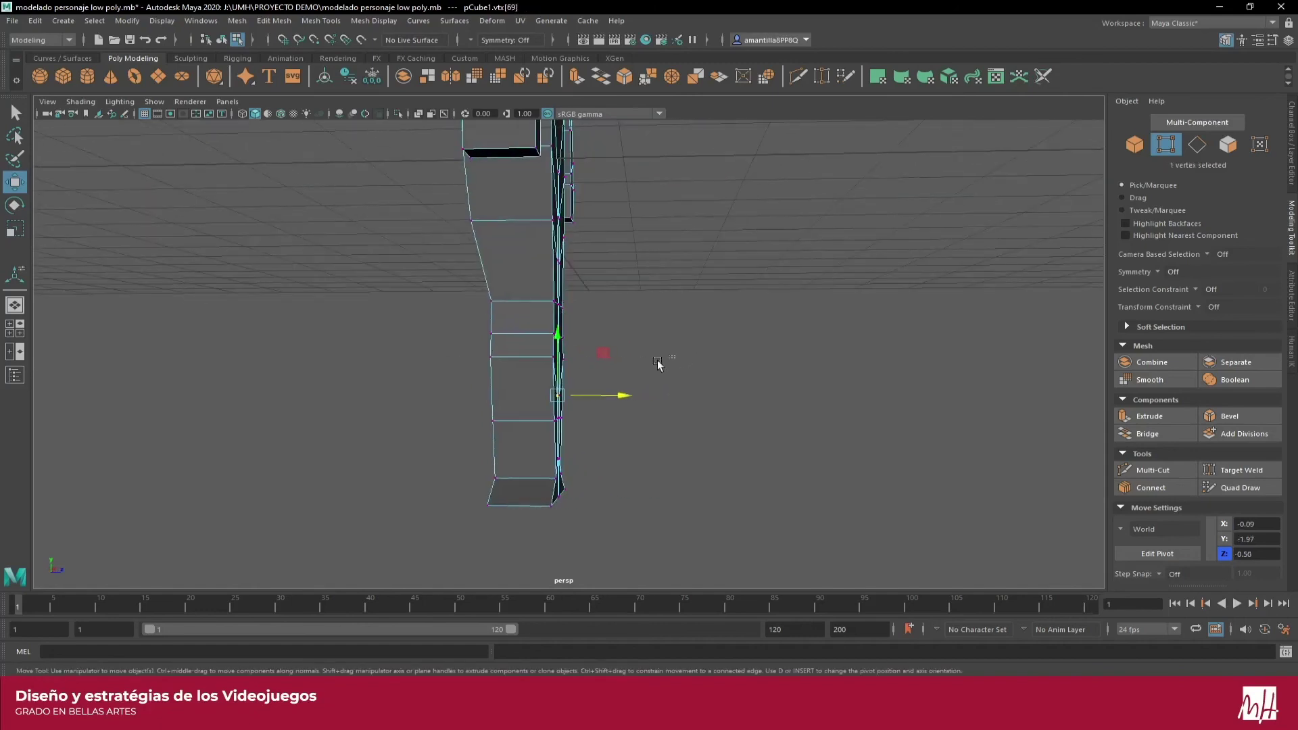
pyautogui.moveTo(544, 399); pyautogui.dragTo(622, 382)
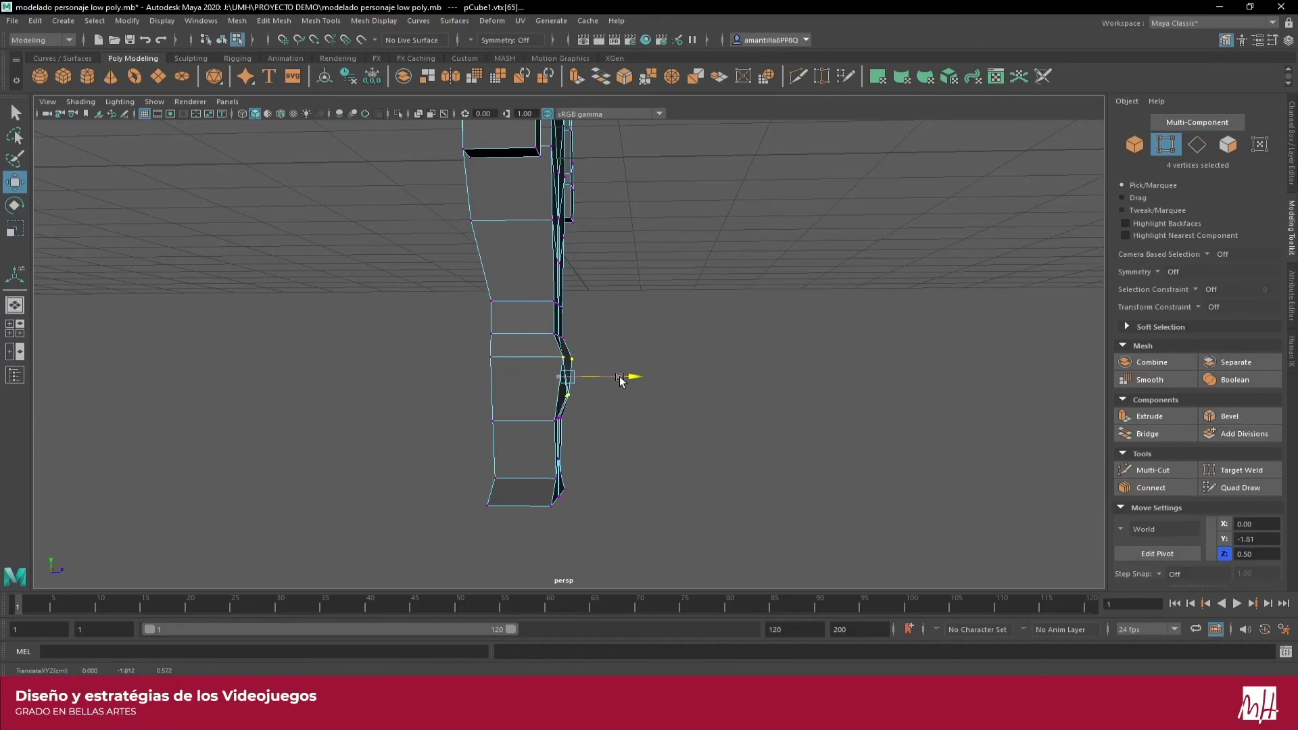
pyautogui.moveTo(620, 381); pyautogui.dragTo(666, 344)
pyautogui.click(661, 444)
pyautogui.scroll(2, 620, 410)
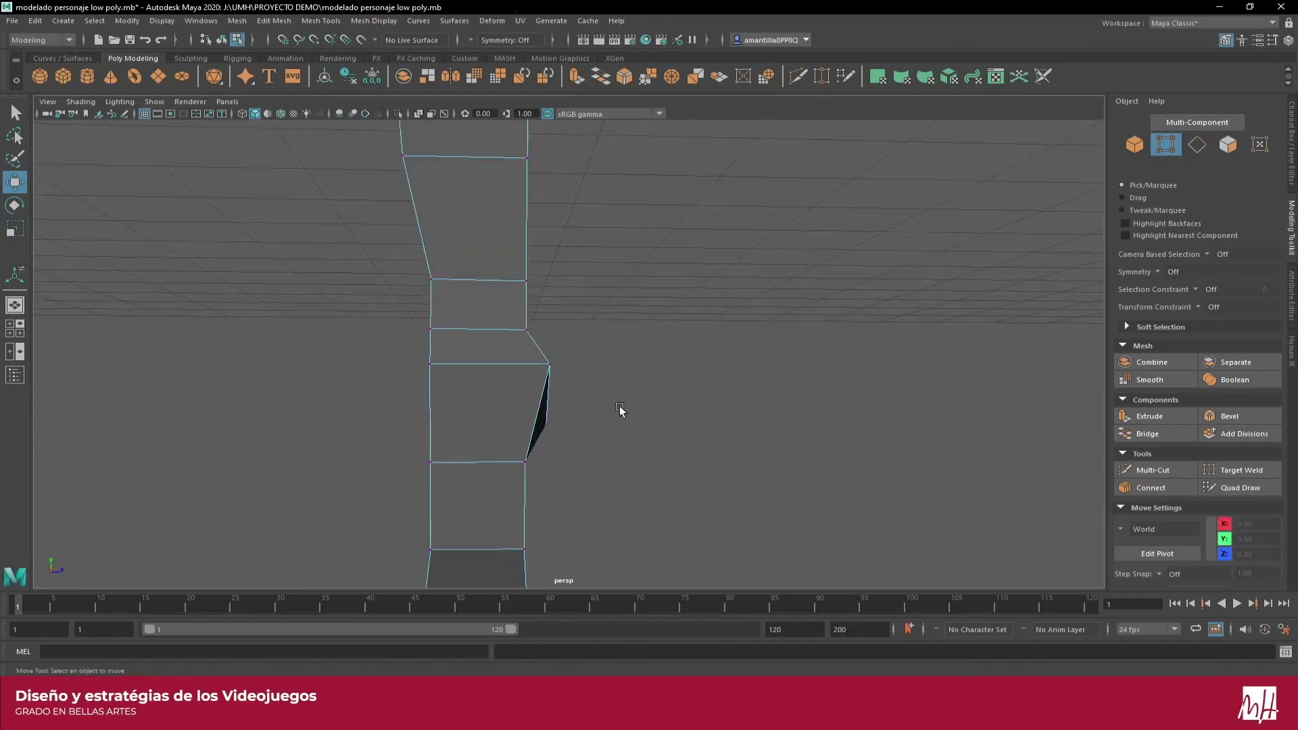
pyautogui.moveTo(537, 446)
pyautogui.mouseDown()
pyautogui.moveTo(612, 424)
pyautogui.moveTo(646, 461)
pyautogui.moveTo(606, 359)
pyautogui.mouseUp()
# Try an inner-thigh vertex move, undo it, then push the selected torso vertices forward
pyautogui.click(583, 203)
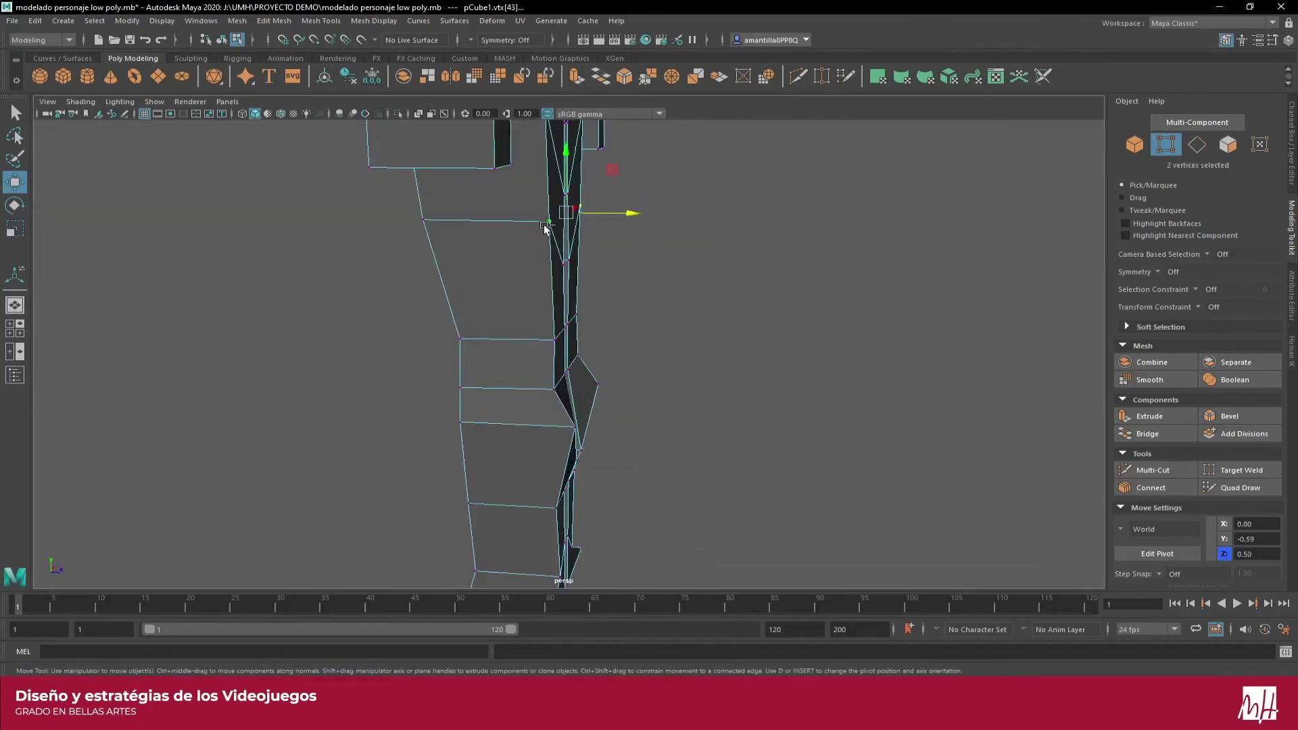
pyautogui.moveTo(612, 213)
pyautogui.mouseDown()
pyautogui.moveTo(623, 214)
pyautogui.moveTo(598, 269)
pyautogui.mouseUp()
pyautogui.hotkey('ctrl', 'z')
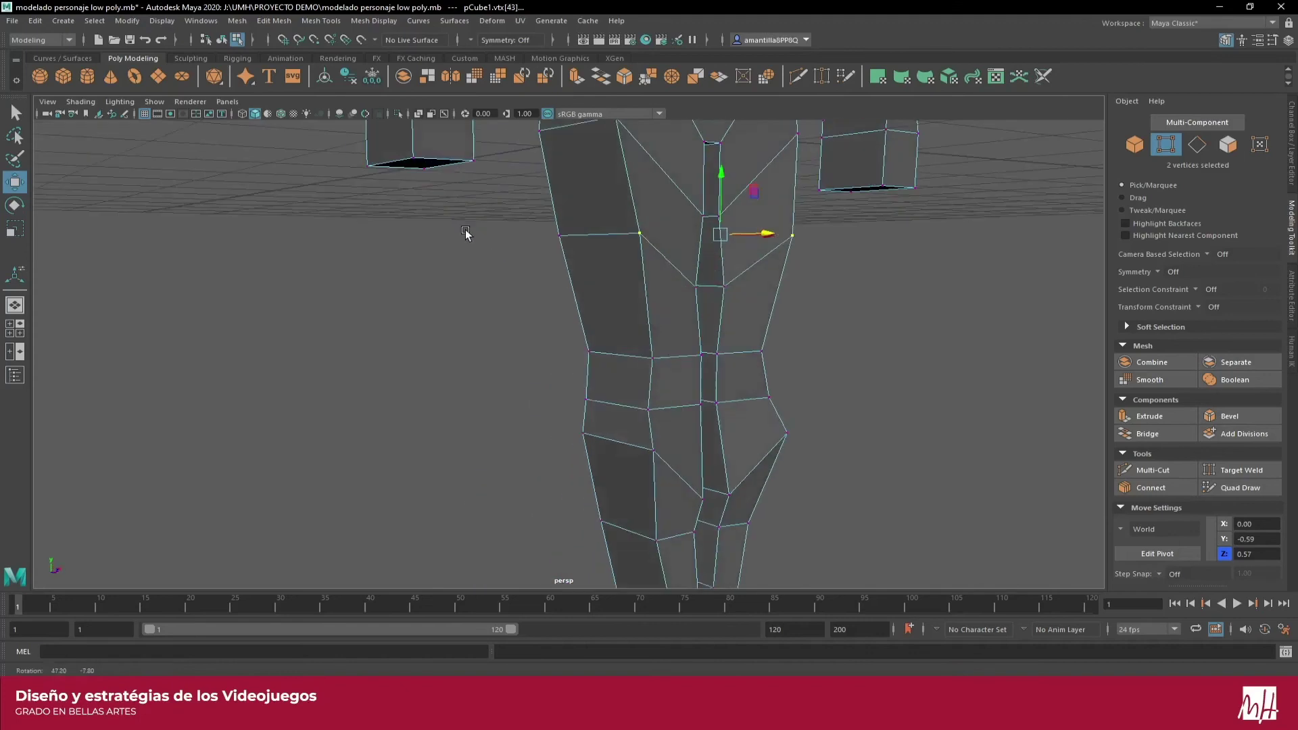
pyautogui.keyDown('shift'); pyautogui.click(697, 287); pyautogui.keyUp('shift')
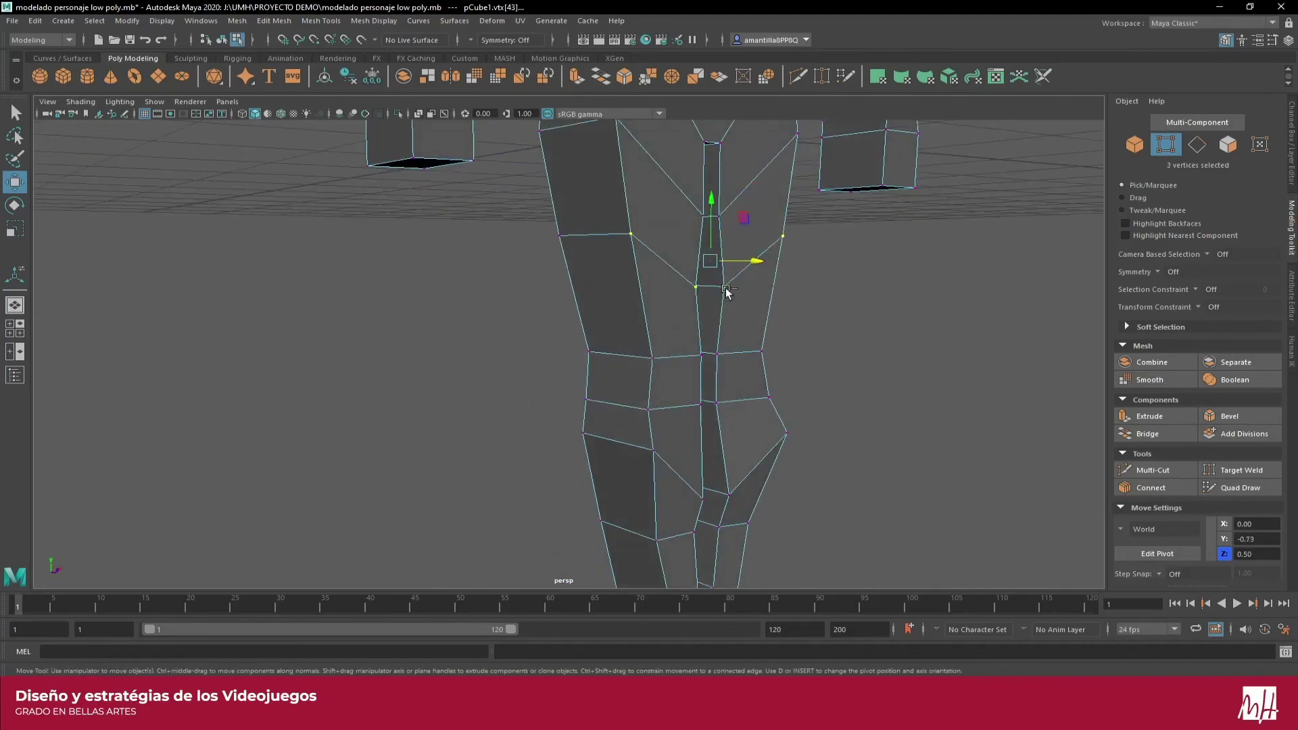
pyautogui.moveTo(748, 265)
pyautogui.mouseDown()
pyautogui.moveTo(762, 261)
pyautogui.moveTo(652, 226)
pyautogui.mouseUp()
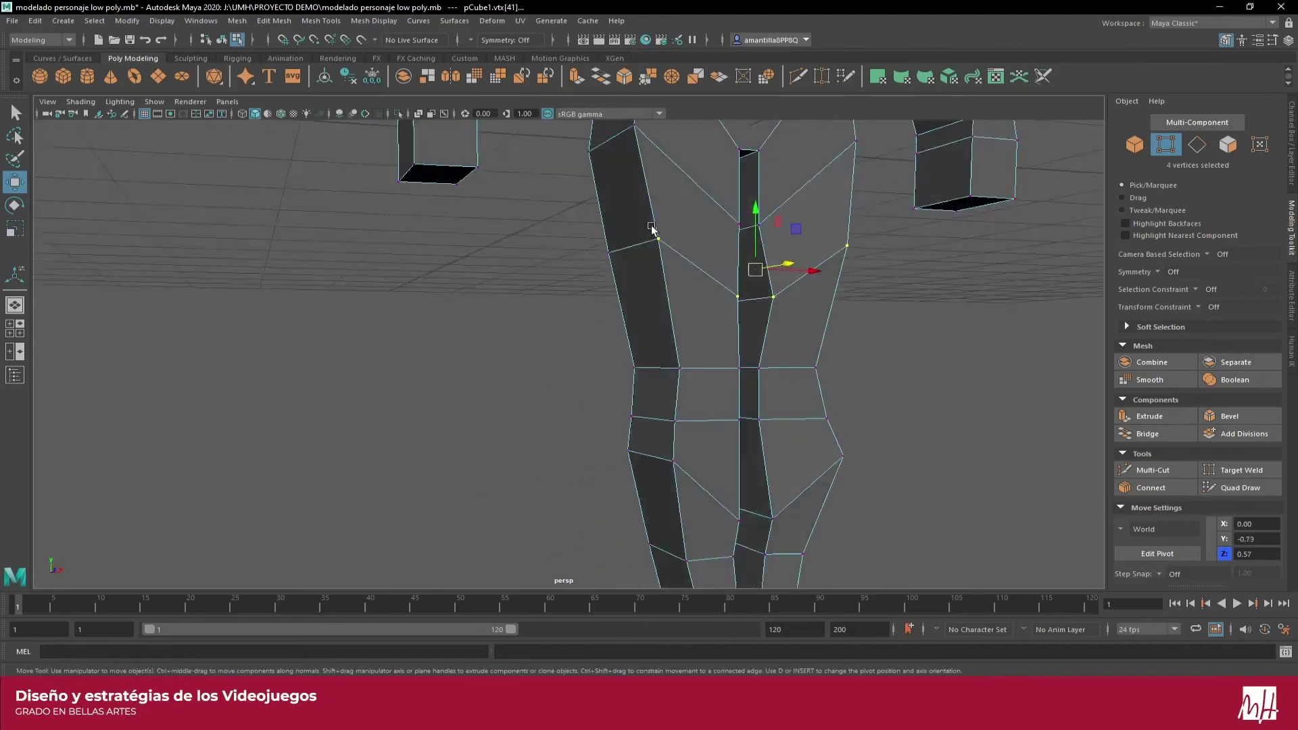
pyautogui.scroll(3, 612, 425)
# Shift three crotch vertices sideways along X
pyautogui.click(715, 391)
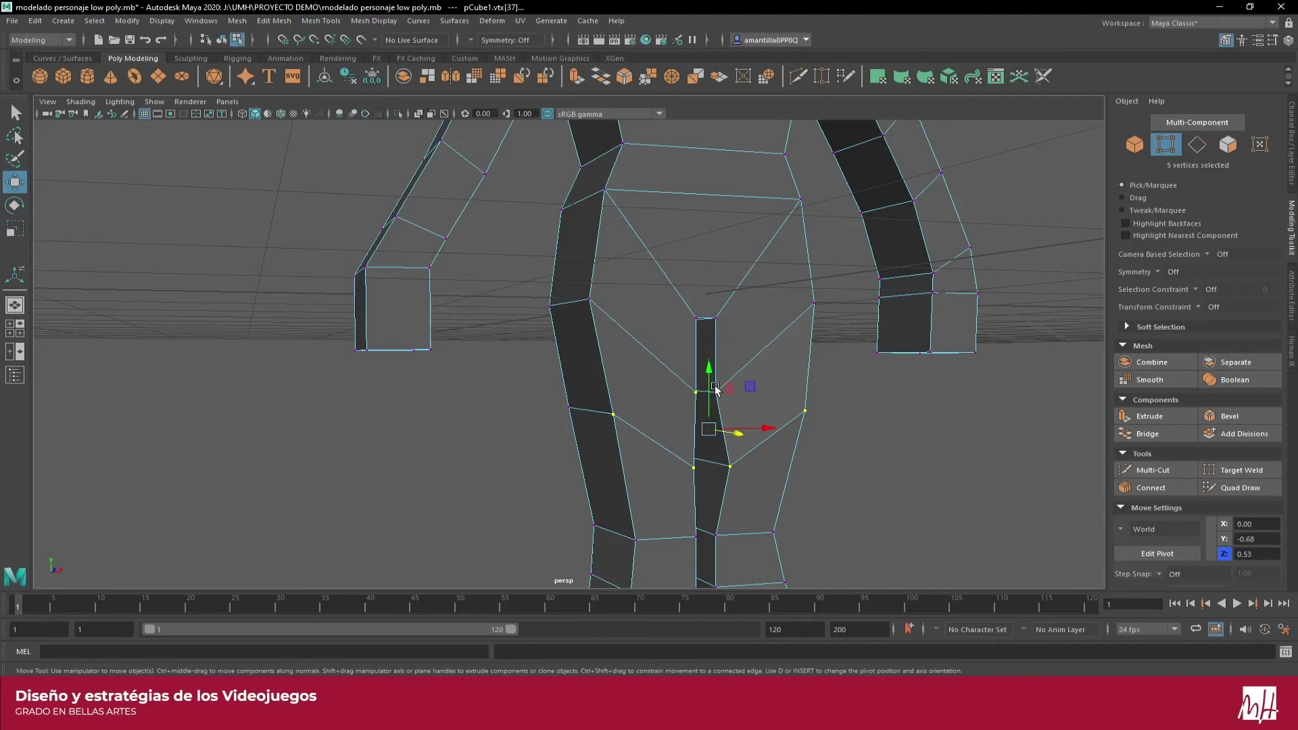
pyautogui.keyDown('shift'); pyautogui.click(696, 391); pyautogui.keyUp('shift')
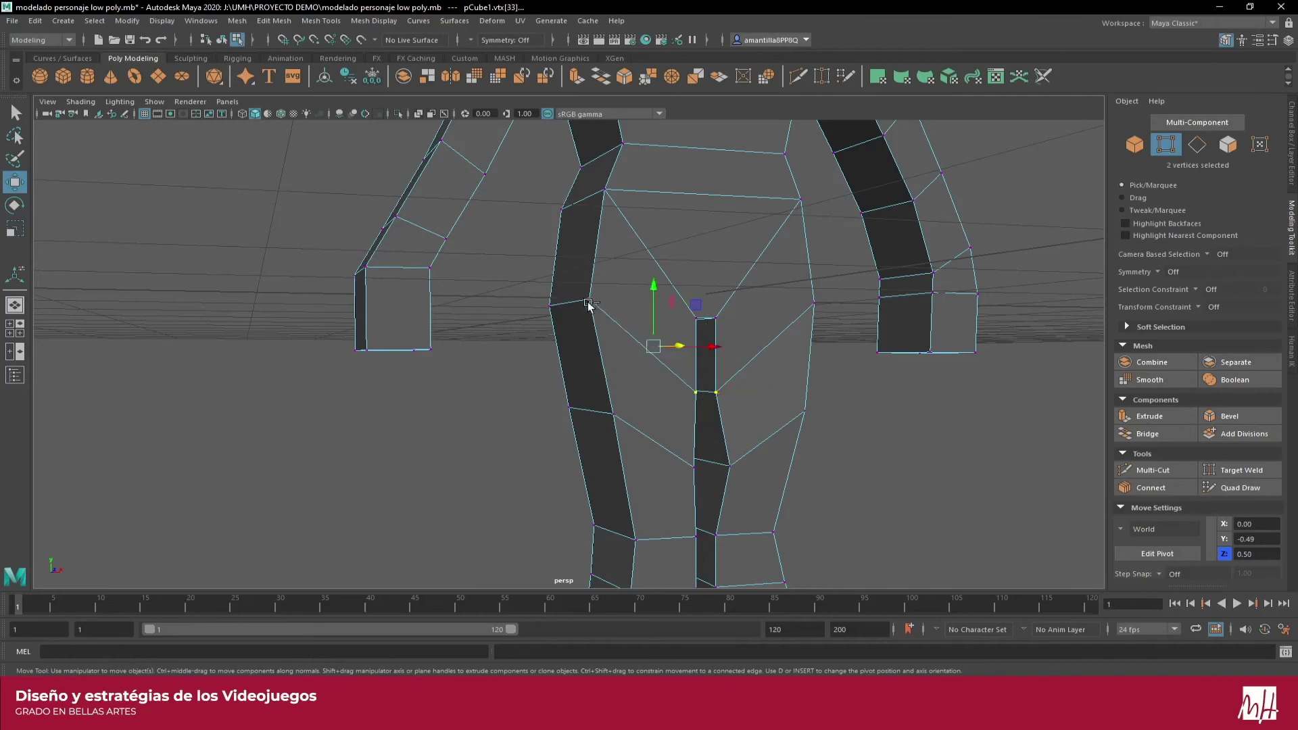
pyautogui.keyDown('shift'); pyautogui.click(814, 305); pyautogui.keyUp('shift')
pyautogui.keyDown('alt'); pyautogui.moveTo(791, 333); pyautogui.dragTo(837, 363); pyautogui.keyUp('alt')
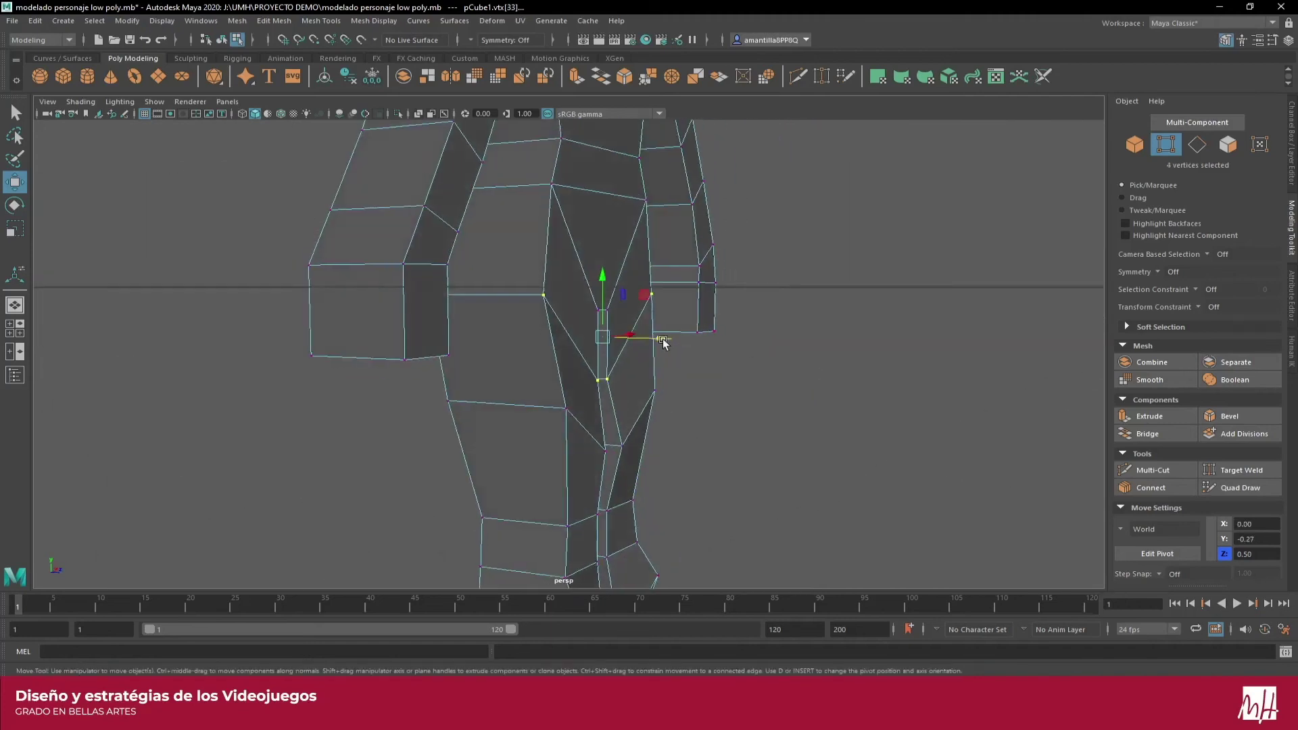
pyautogui.moveTo(662, 339); pyautogui.dragTo(693, 340)
# Push four groin and hip vertices forward along Z to round the crotch front
pyautogui.click(598, 310)
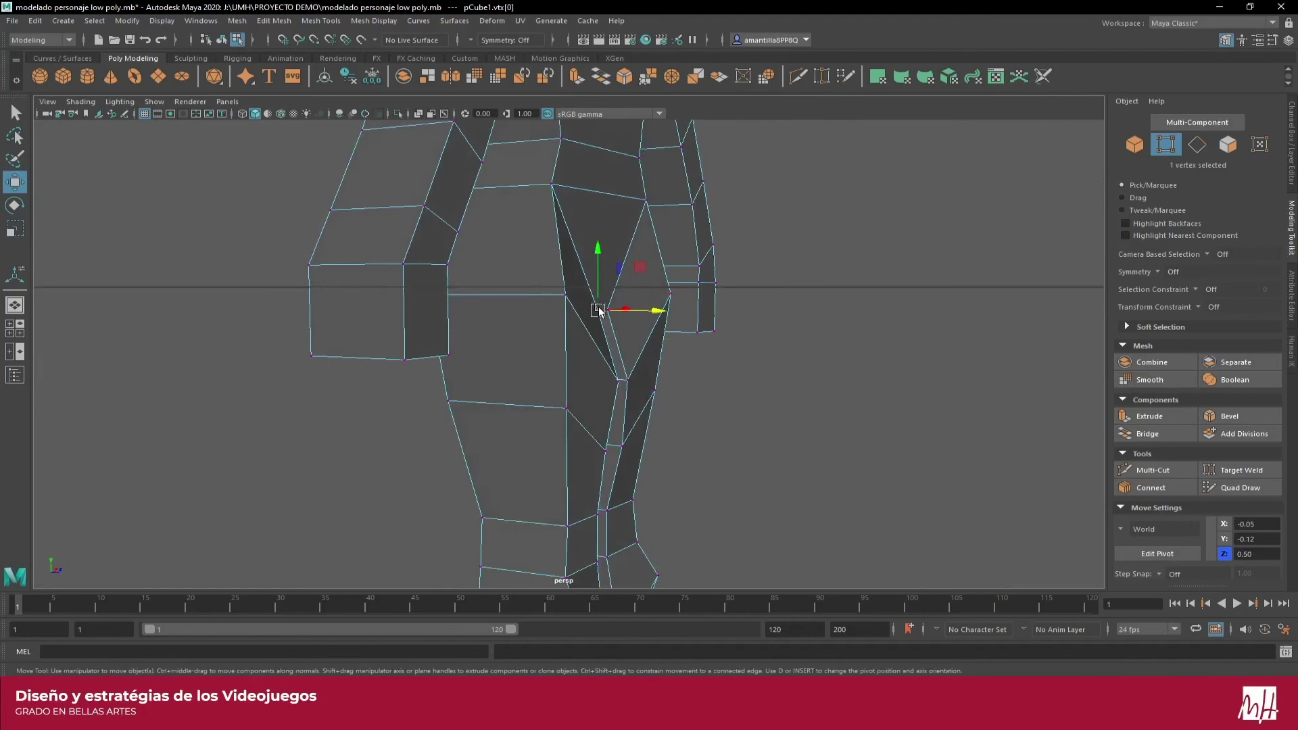
pyautogui.moveTo(615, 310)
pyautogui.keyDown('alt'); pyautogui.mouseDown()
pyautogui.moveTo(599, 318)
pyautogui.moveTo(631, 290)
pyautogui.moveTo(762, 347)
pyautogui.mouseUp(); pyautogui.keyUp('alt')
pyautogui.click(637, 292)
pyautogui.click(763, 348)
pyautogui.moveTo(673, 267); pyautogui.dragTo(645, 287)
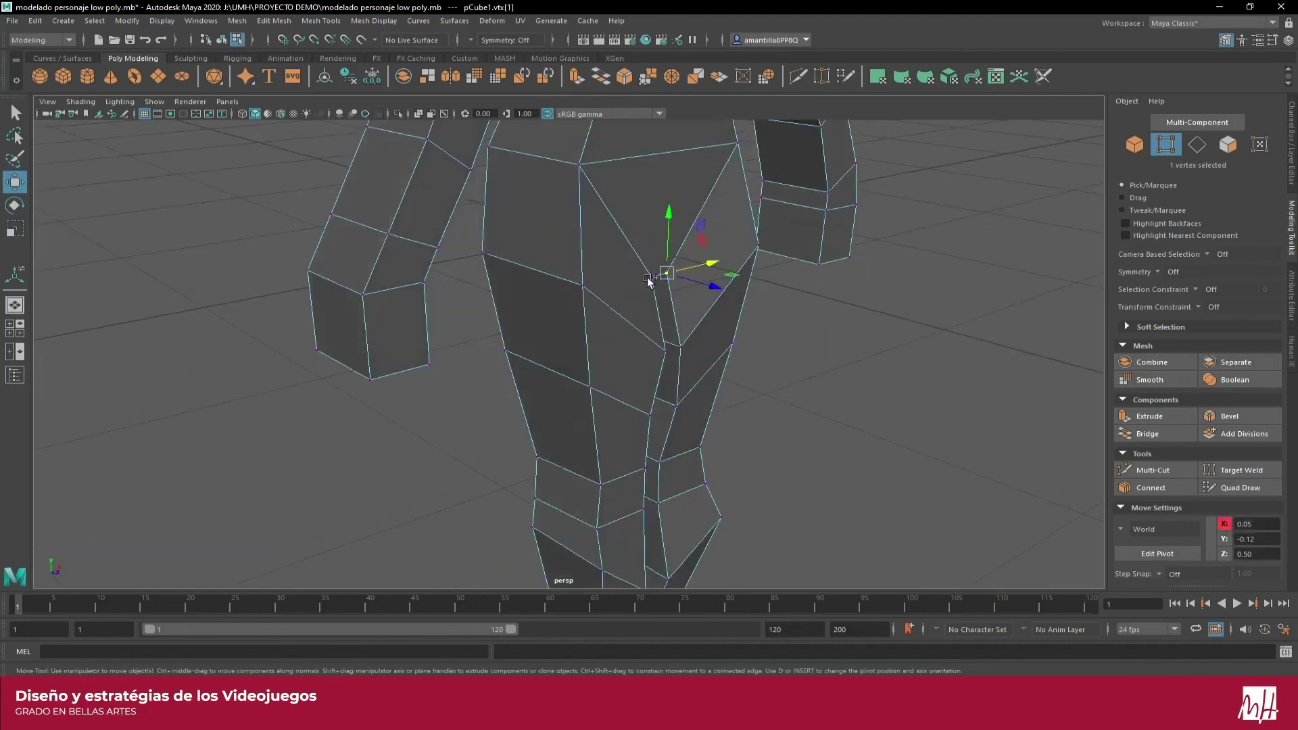
pyautogui.keyDown('shift'); pyautogui.click(575, 167); pyautogui.keyUp('shift')
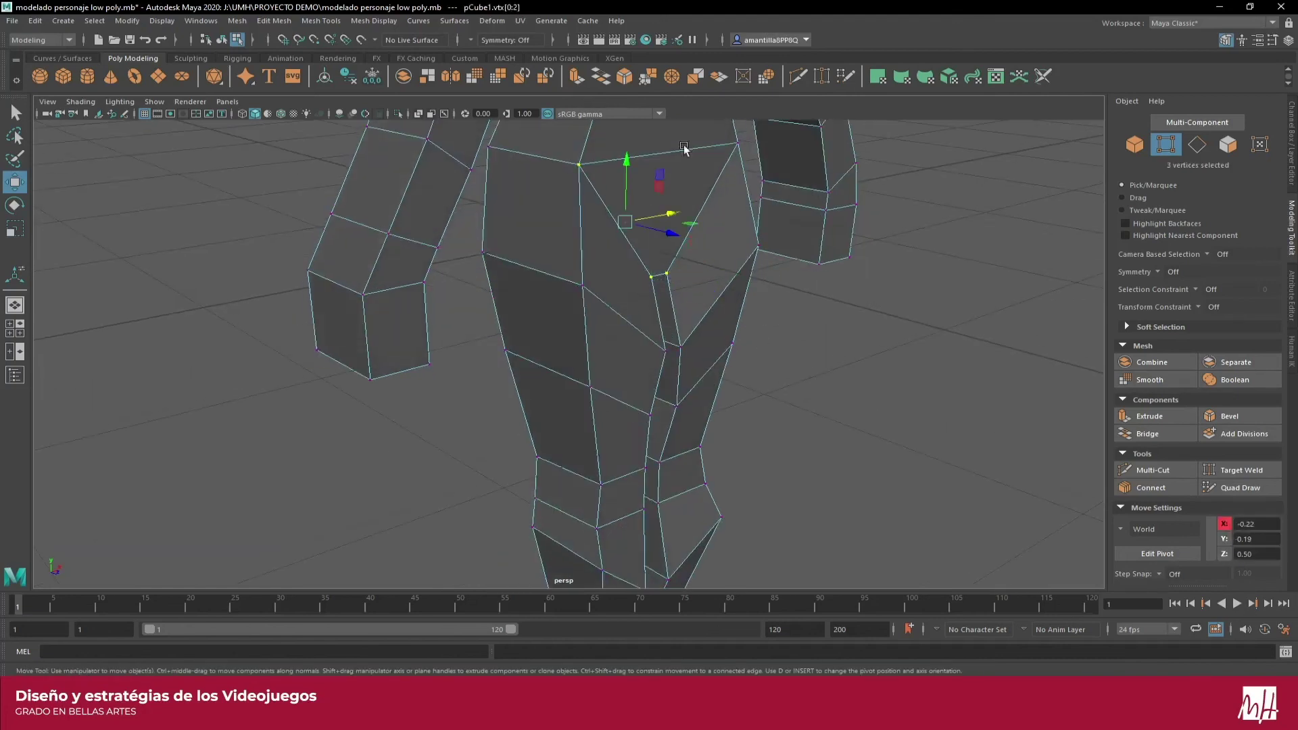
pyautogui.keyDown('shift'); pyautogui.click(739, 147); pyautogui.keyUp('shift')
pyautogui.moveTo(708, 231); pyautogui.dragTo(741, 229)
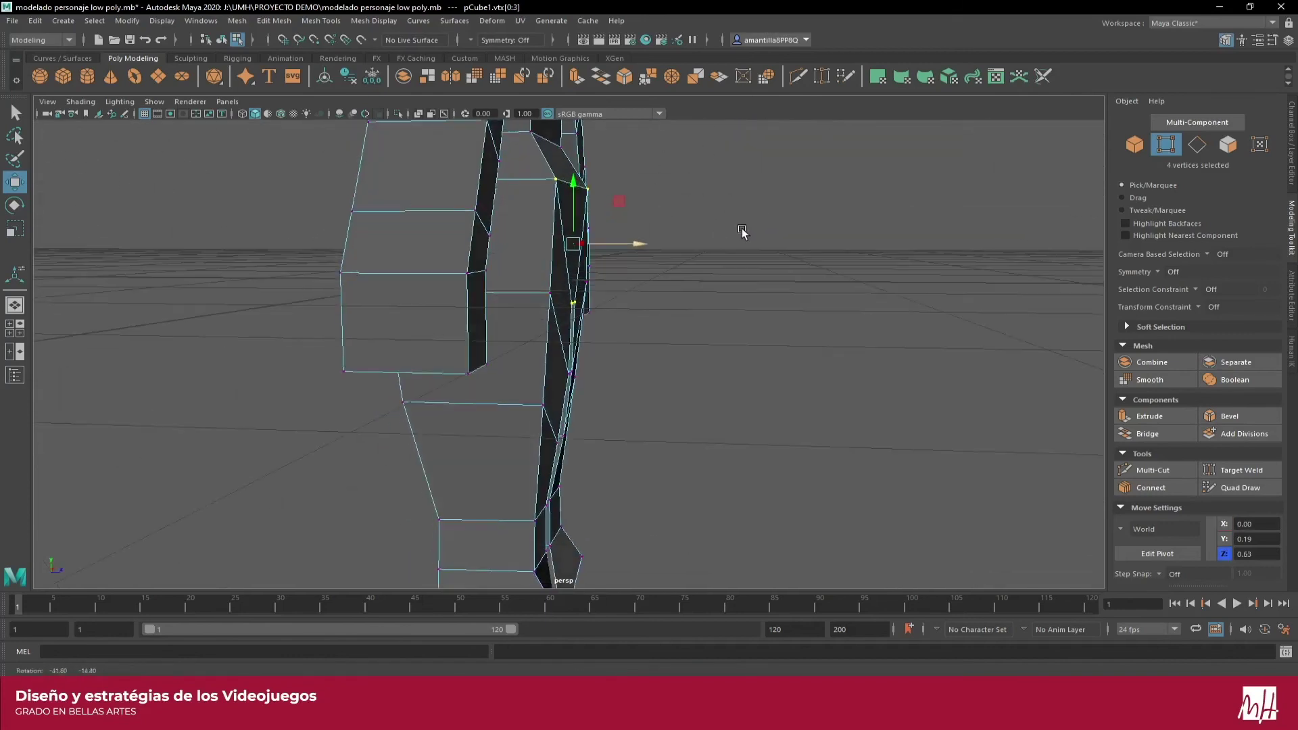
# Shift two chest vertices sideways
pyautogui.click(720, 278)
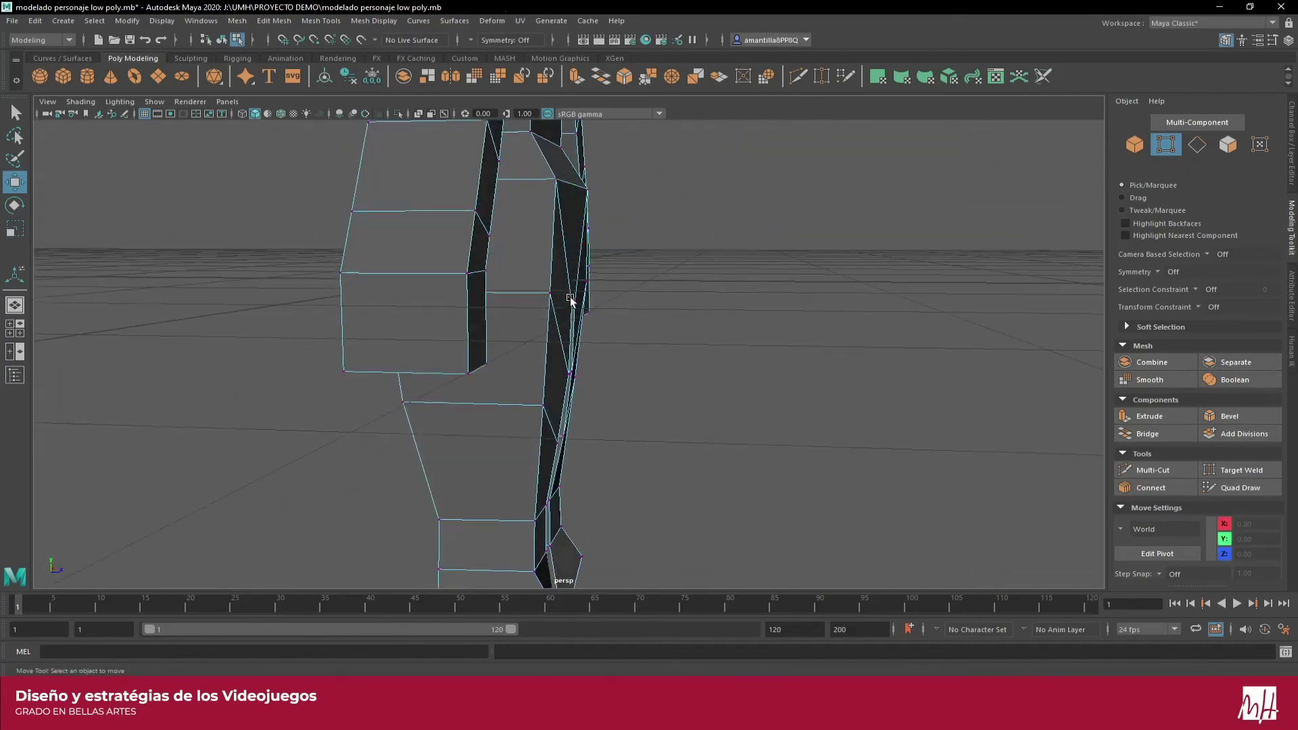
pyautogui.moveTo(570, 299)
pyautogui.mouseDown()
pyautogui.moveTo(585, 317)
pyautogui.moveTo(509, 322)
pyautogui.moveTo(733, 314)
pyautogui.moveTo(537, 347)
pyautogui.mouseUp()
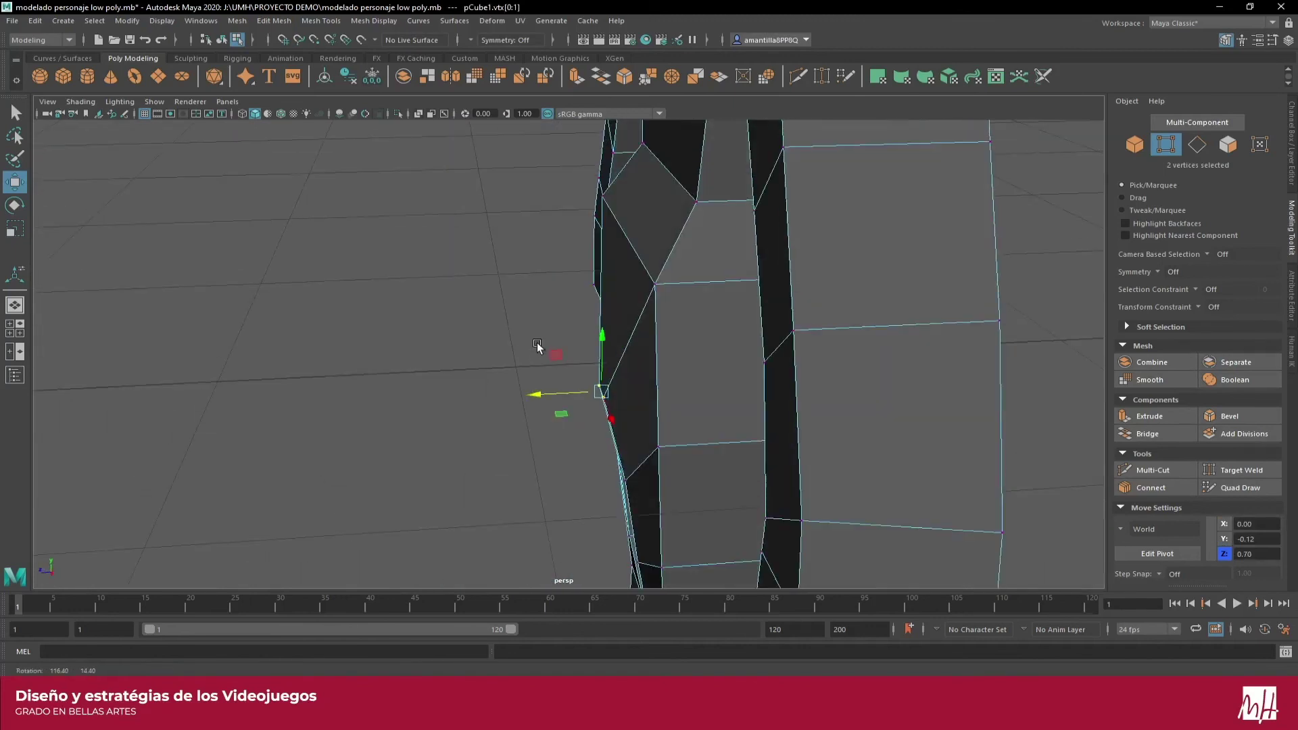
pyautogui.keyDown('alt'); pyautogui.moveTo(537, 347); pyautogui.dragTo(530, 343); pyautogui.keyUp('alt')
pyautogui.keyDown('alt'); pyautogui.moveTo(530, 344); pyautogui.dragTo(605, 443, button='middle'); pyautogui.keyUp('alt')
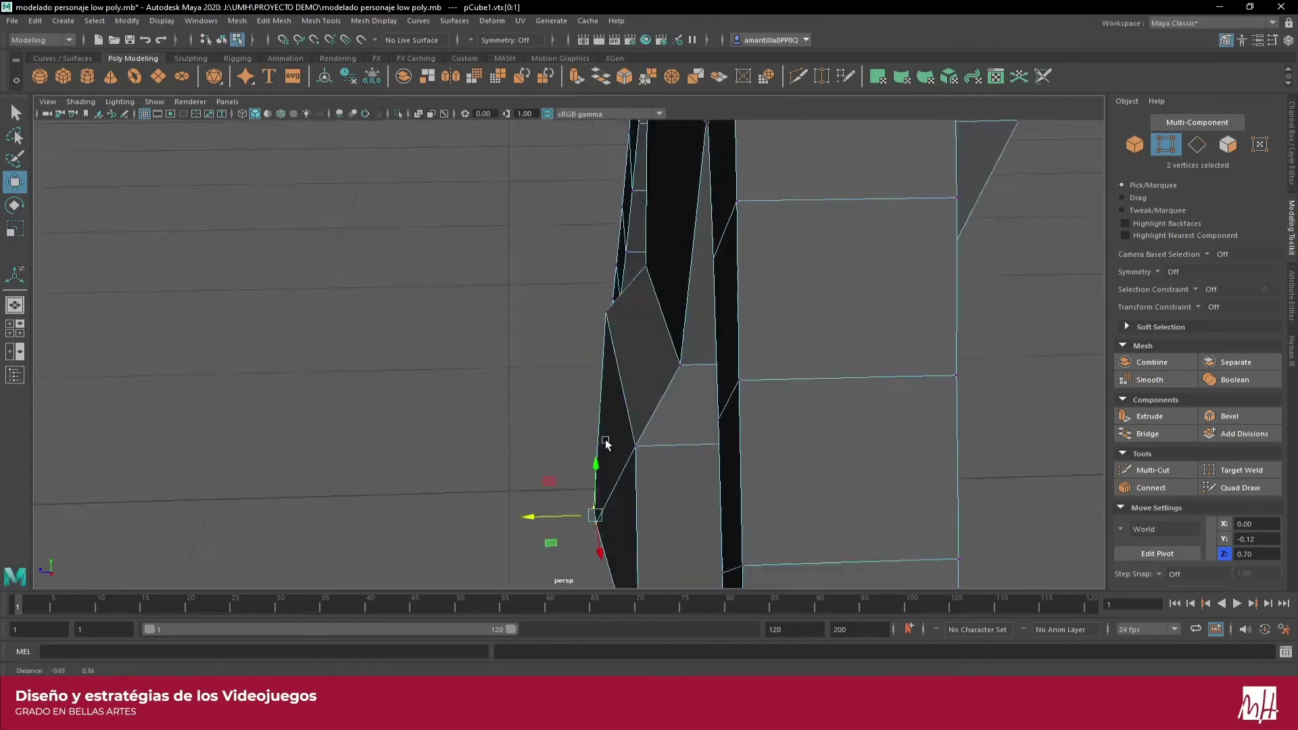
pyautogui.moveTo(606, 439)
pyautogui.keyDown('alt'); pyautogui.mouseDown()
pyautogui.moveTo(603, 349)
pyautogui.moveTo(683, 405)
pyautogui.moveTo(734, 307)
pyautogui.mouseUp(); pyautogui.keyUp('alt')
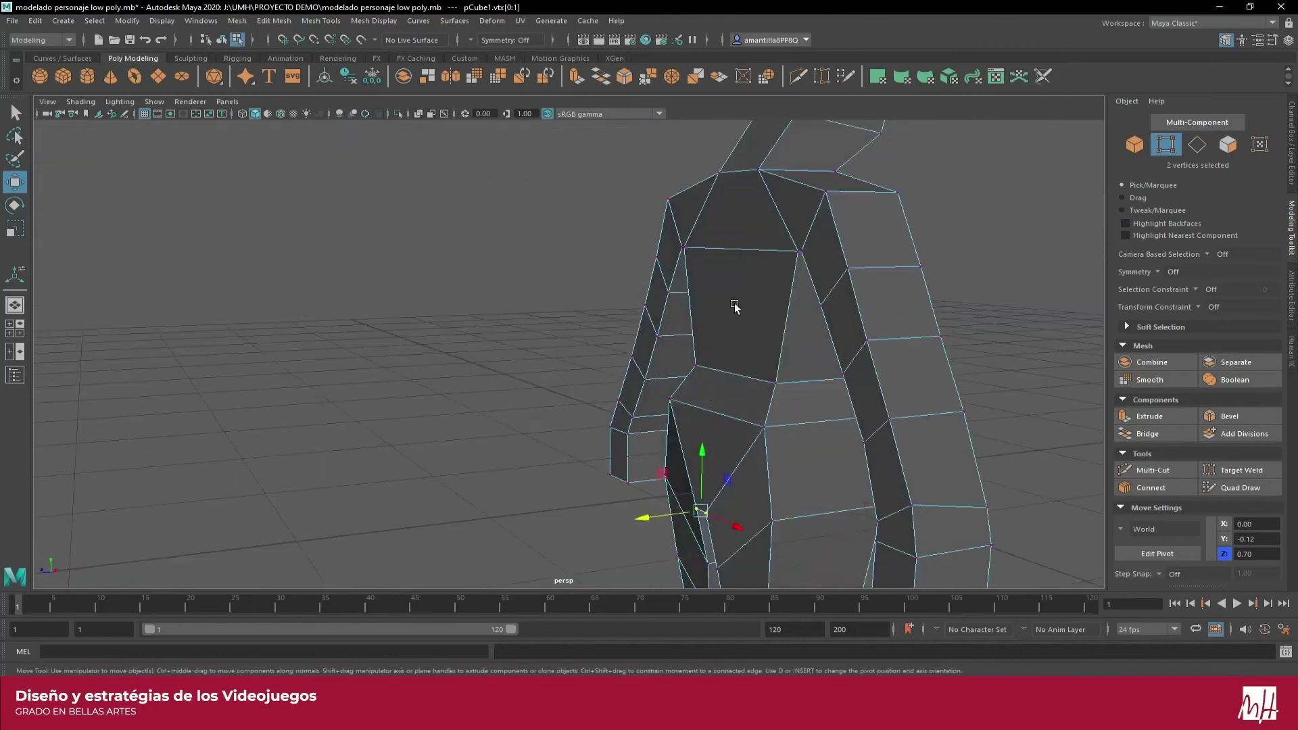
pyautogui.click(795, 254)
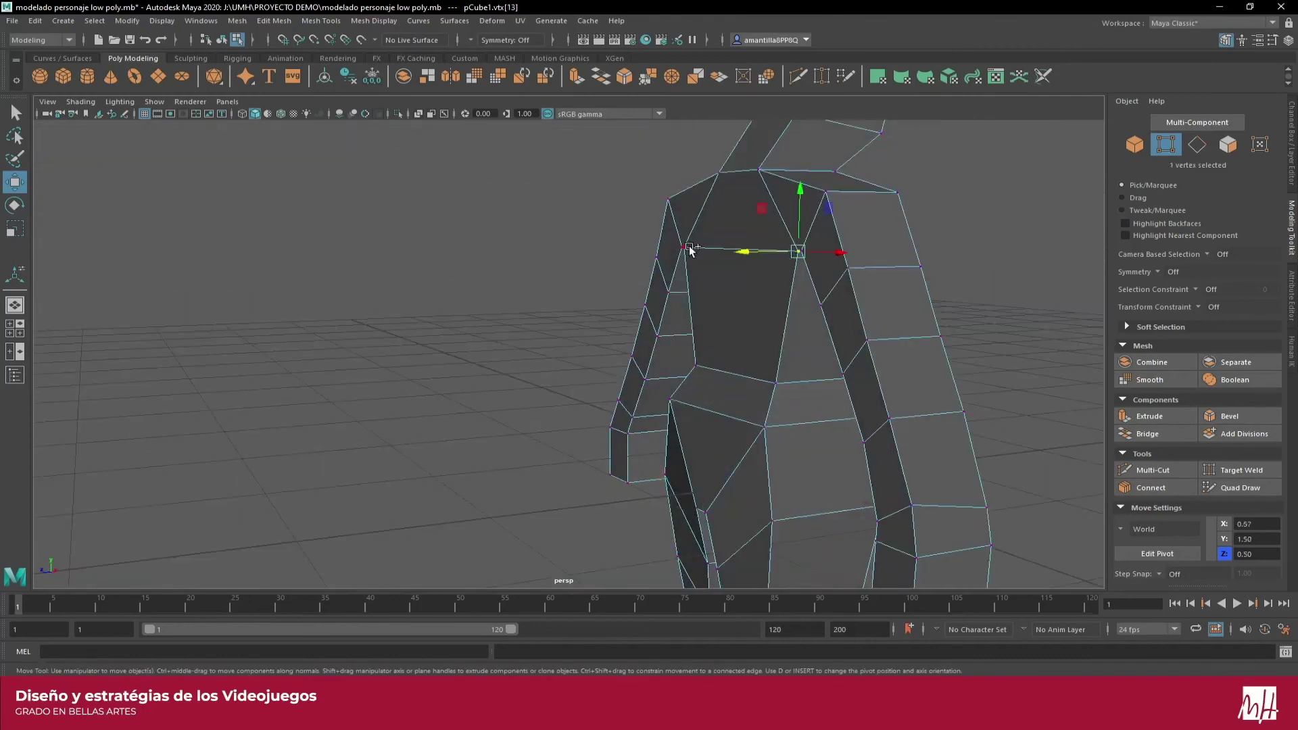
pyautogui.keyDown('shift'); pyautogui.click(690, 247); pyautogui.keyUp('shift')
pyautogui.moveTo(688, 250); pyautogui.dragTo(635, 257)
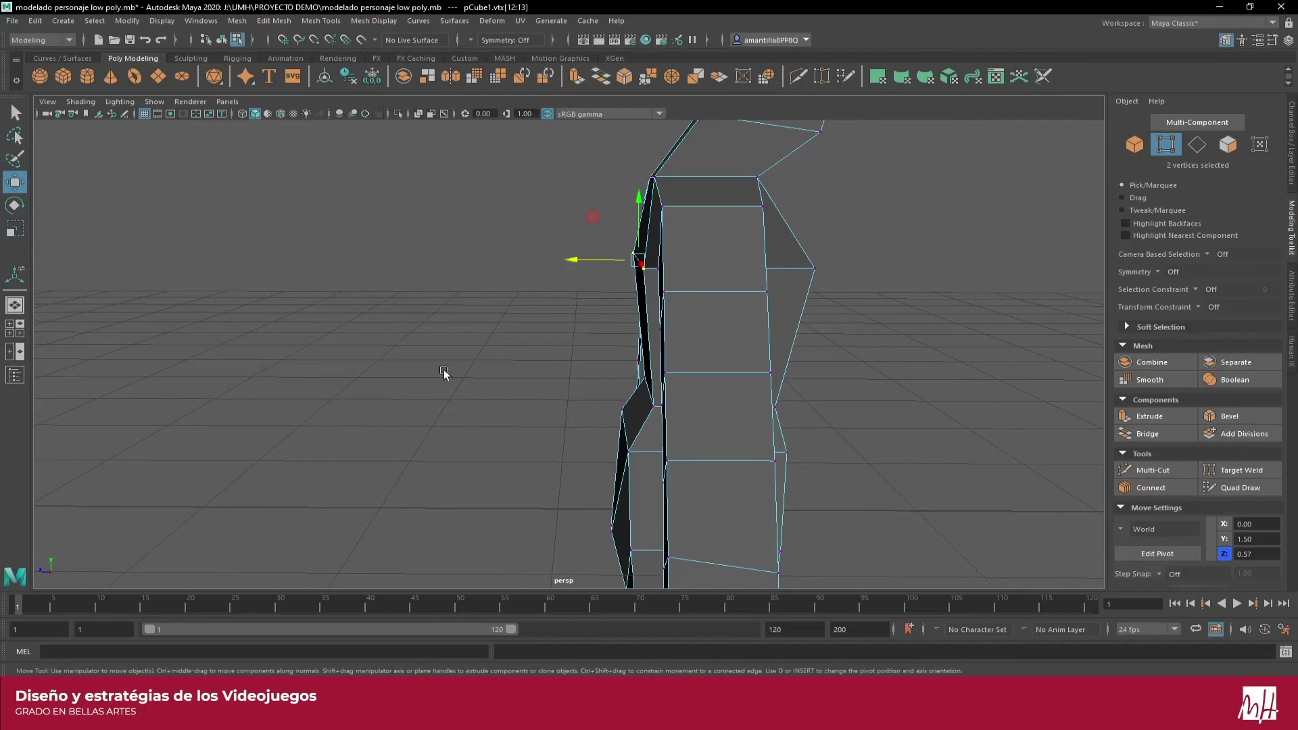
# Push the neck-base vertices slightly forward and raise them
pyautogui.keyDown('alt'); pyautogui.moveTo(443, 371); pyautogui.dragTo(516, 371); pyautogui.keyUp('alt')
pyautogui.keyDown('shift'); pyautogui.click(715, 183); pyautogui.keyUp('shift')
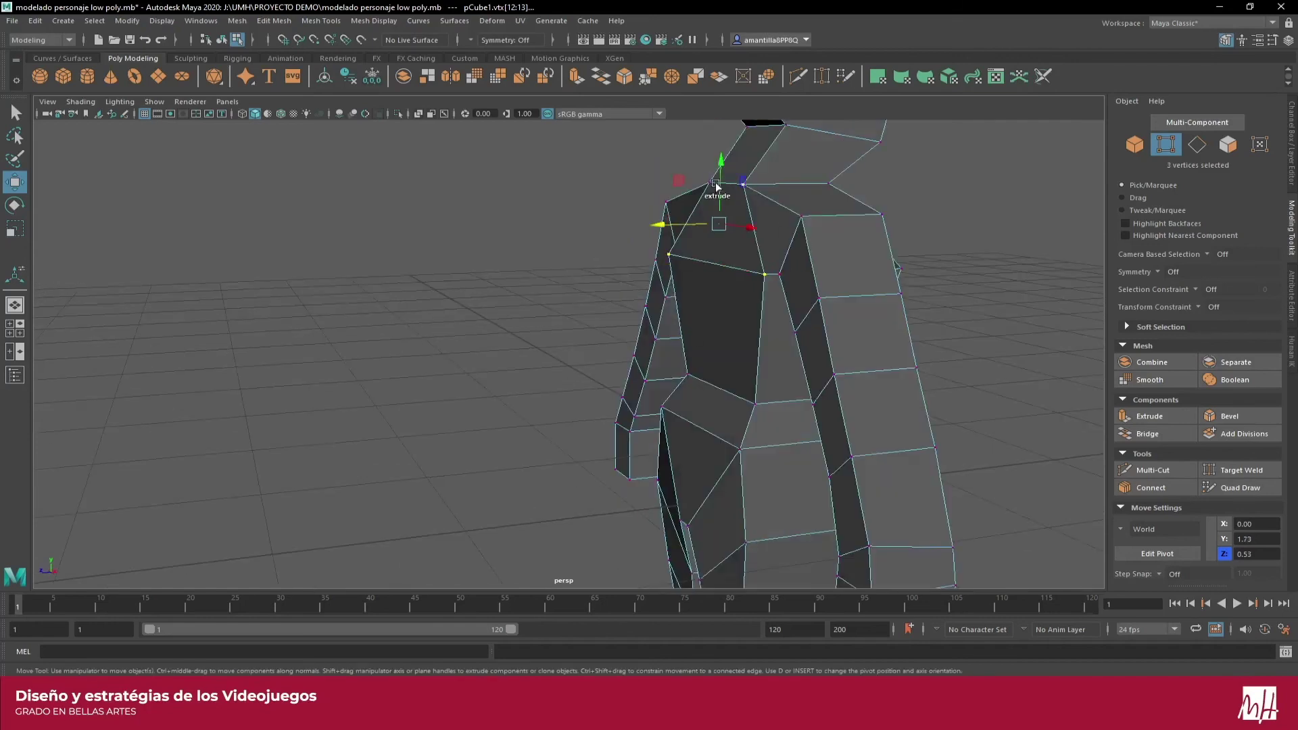
pyautogui.moveTo(667, 223)
pyautogui.mouseDown()
pyautogui.moveTo(655, 217)
pyautogui.moveTo(669, 241)
pyautogui.moveTo(649, 244)
pyautogui.moveTo(622, 311)
pyautogui.mouseUp()
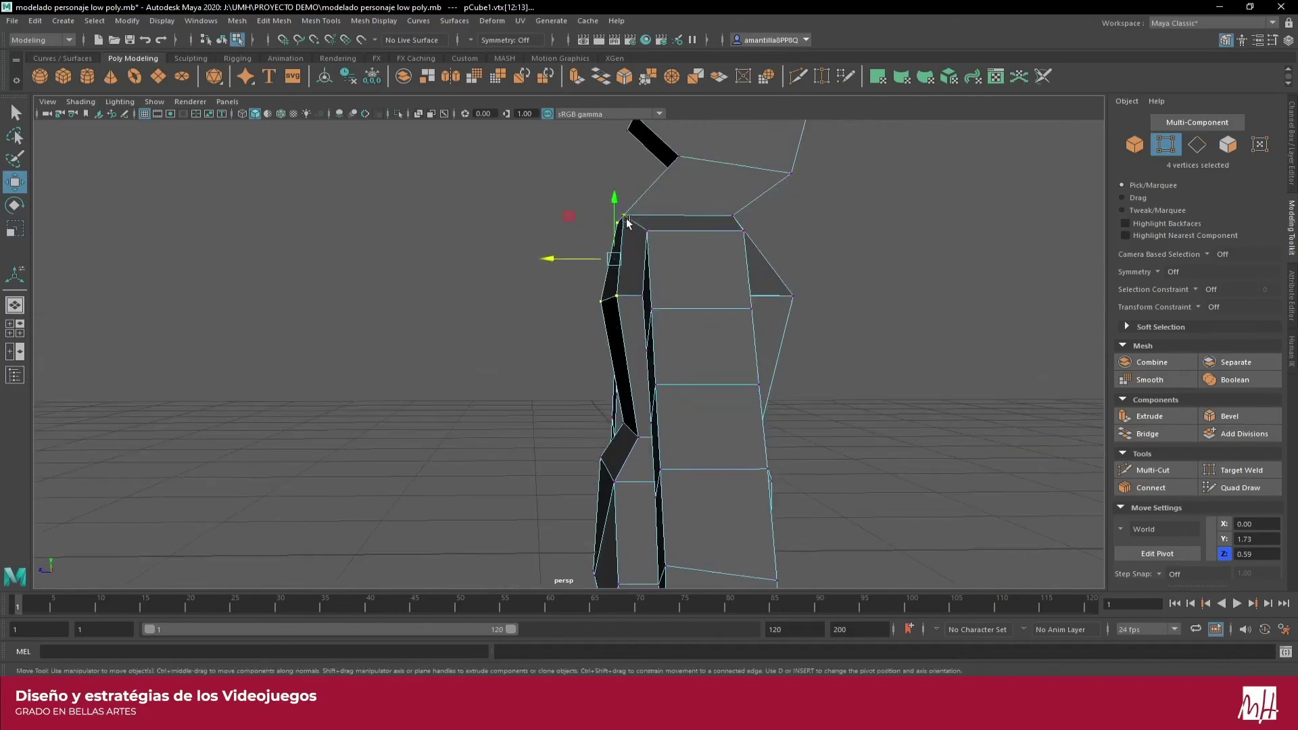
pyautogui.moveTo(615, 206); pyautogui.dragTo(614, 199)
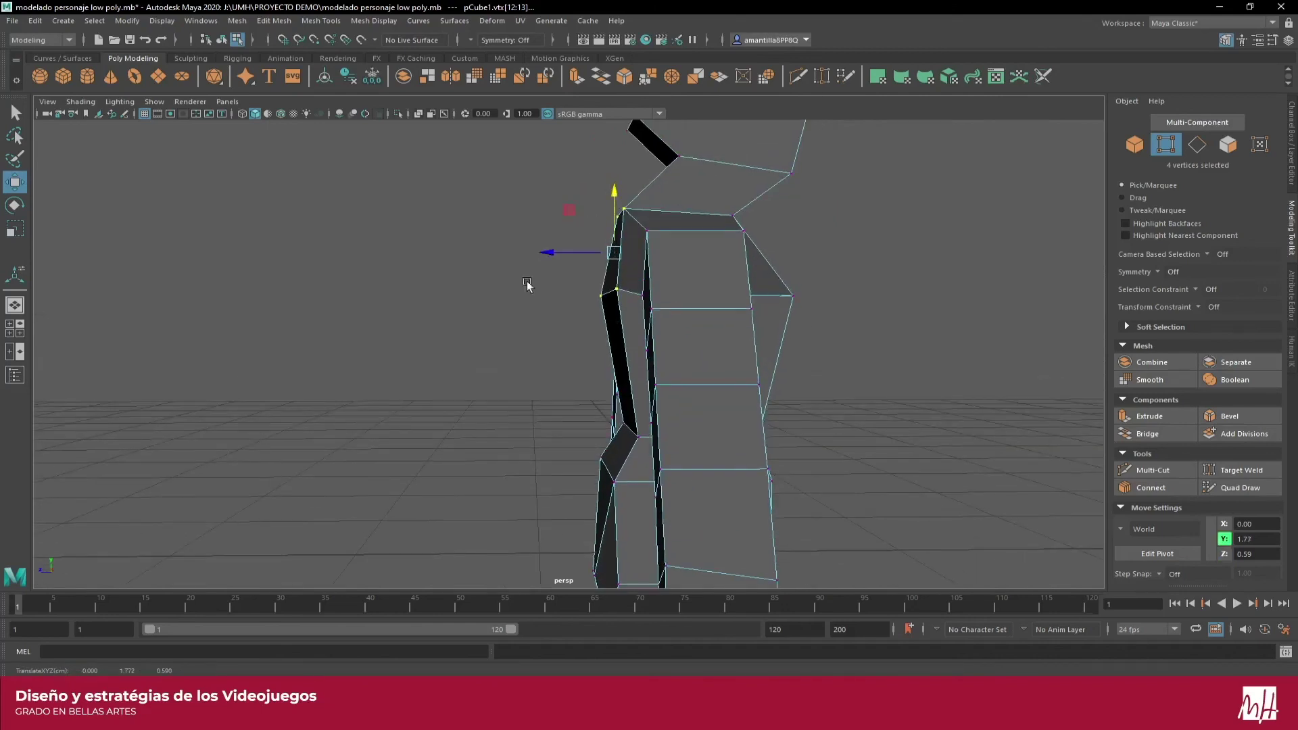
# Lower both shoulder vertices along Y so the shoulders slope down
pyautogui.click(539, 342)
pyautogui.keyDown('alt'); pyautogui.moveTo(539, 342); pyautogui.dragTo(516, 351); pyautogui.keyUp('alt')
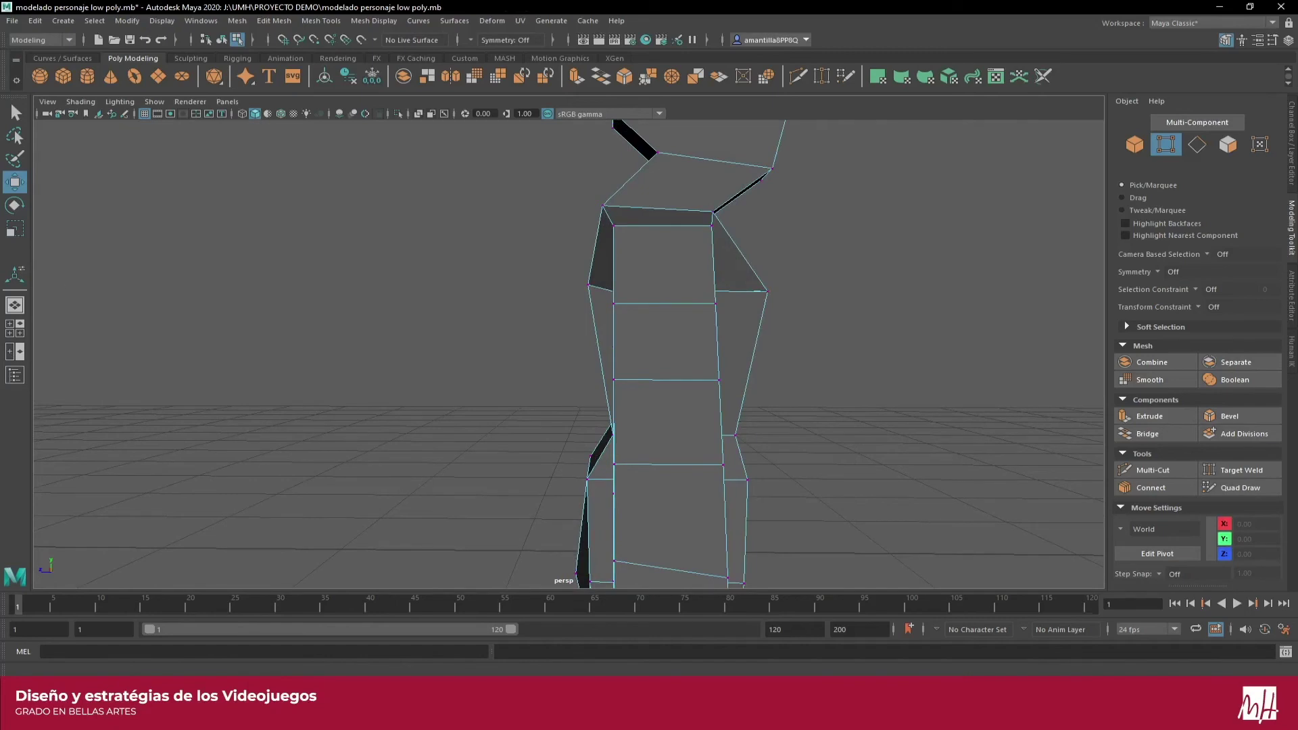
pyautogui.scroll(-3, 501, 301)
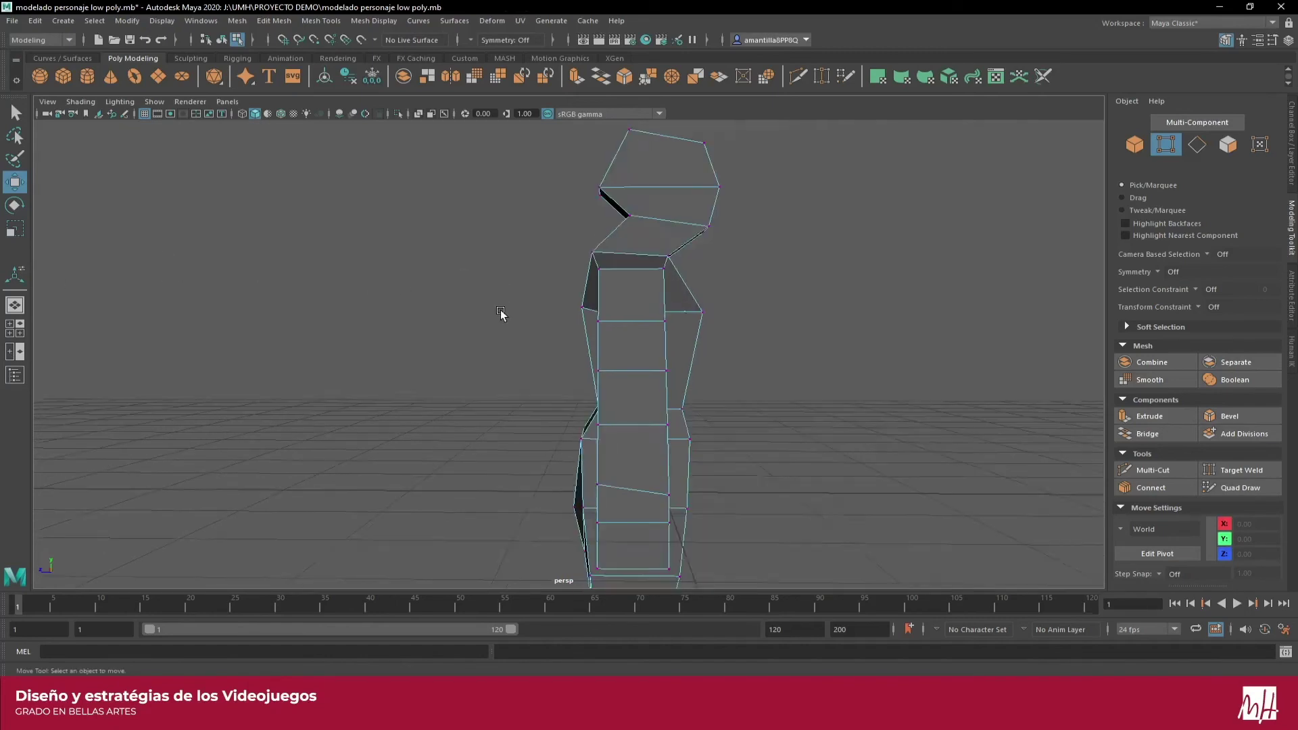
pyautogui.scroll(2, 571, 297)
pyautogui.scroll(1, 561, 305)
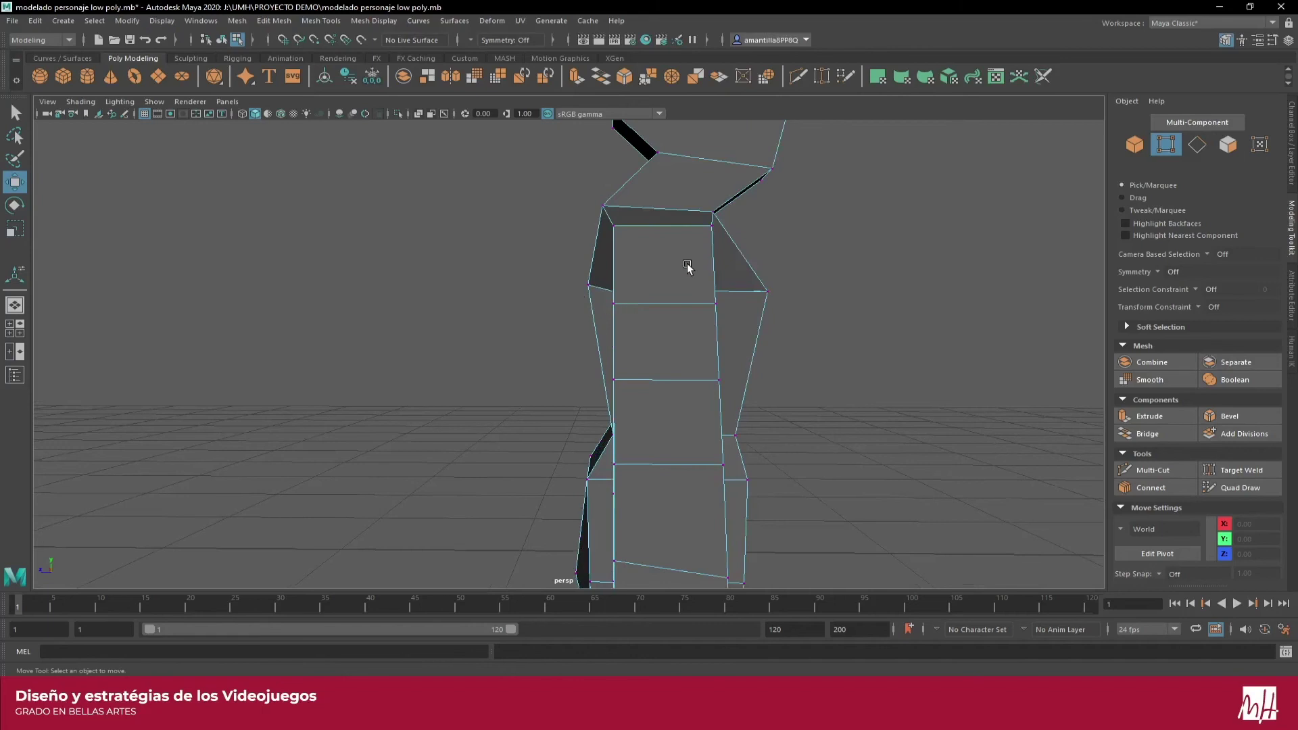
pyautogui.keyDown('alt'); pyautogui.moveTo(701, 255); pyautogui.dragTo(690, 264); pyautogui.keyUp('alt')
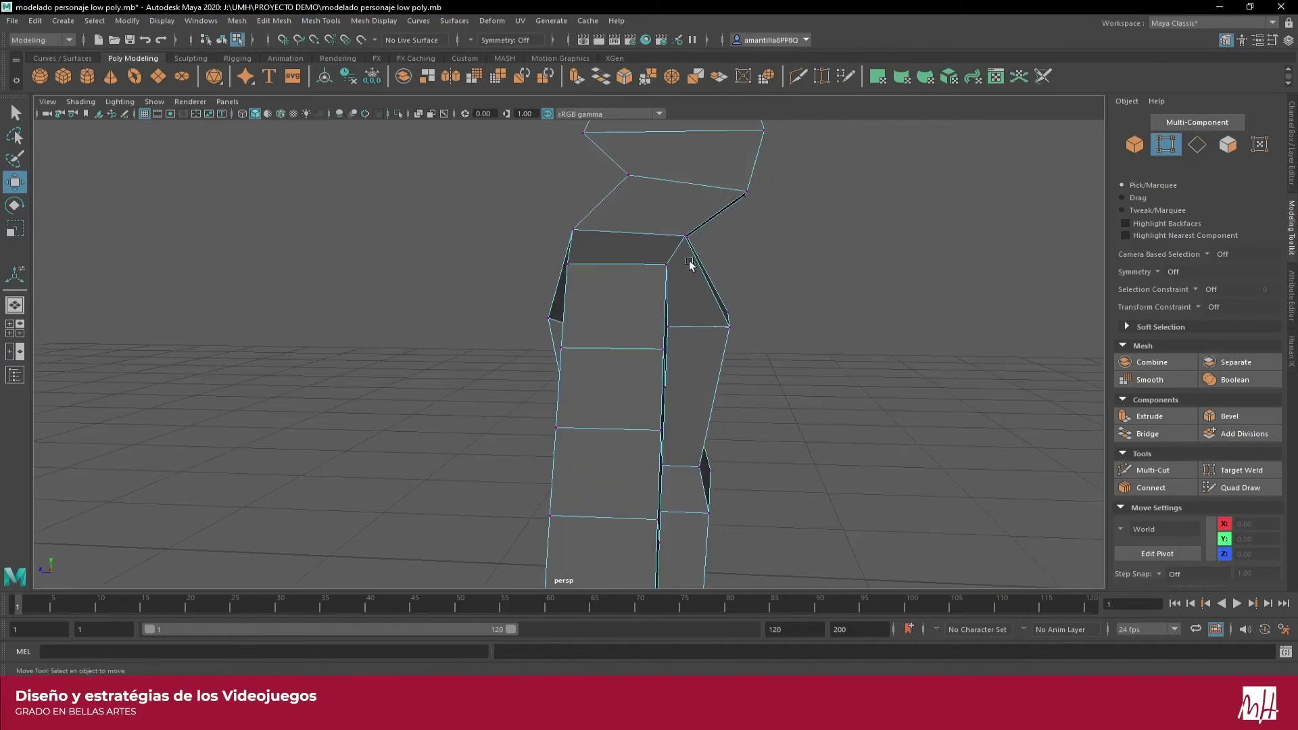
pyautogui.click(665, 265)
pyautogui.scroll(-3, 665, 269)
pyautogui.scroll(-1, 547, 318)
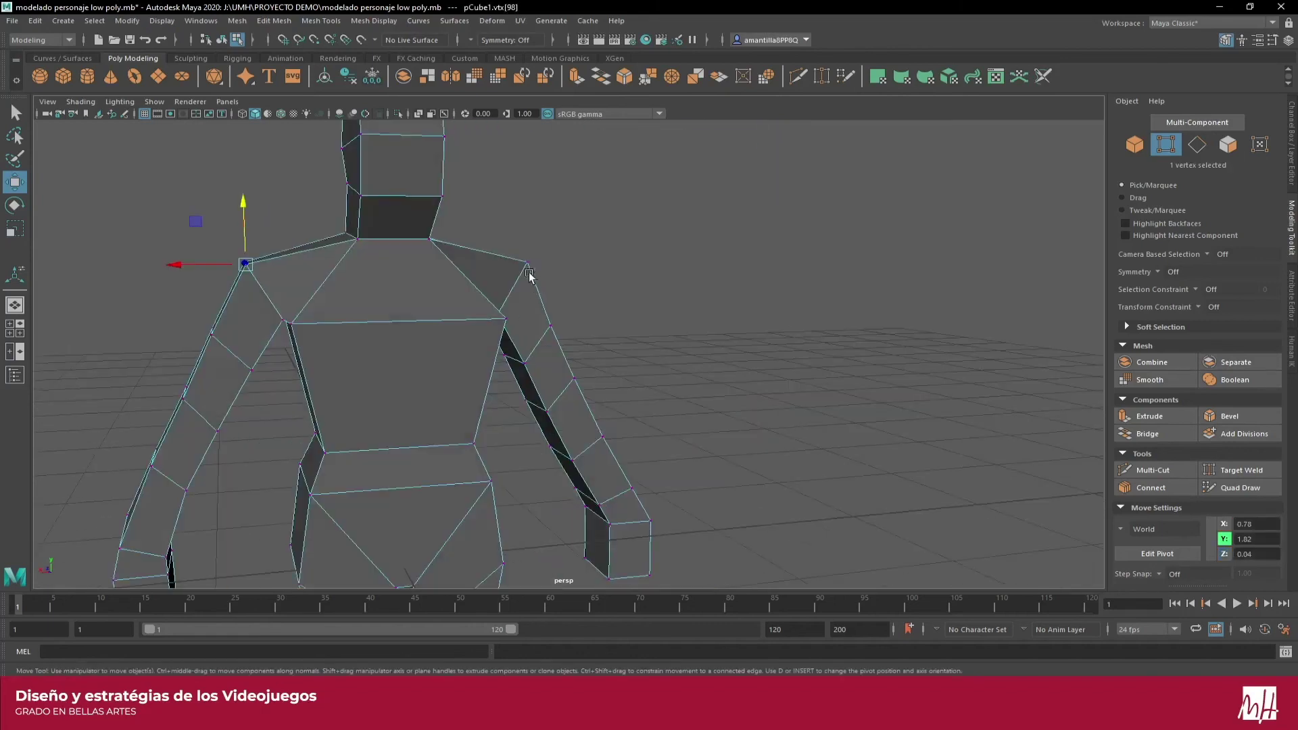
pyautogui.keyDown('shift'); pyautogui.click(527, 263); pyautogui.keyUp('shift')
pyautogui.keyDown('alt'); pyautogui.moveTo(495, 278); pyautogui.dragTo(347, 274); pyautogui.keyUp('alt')
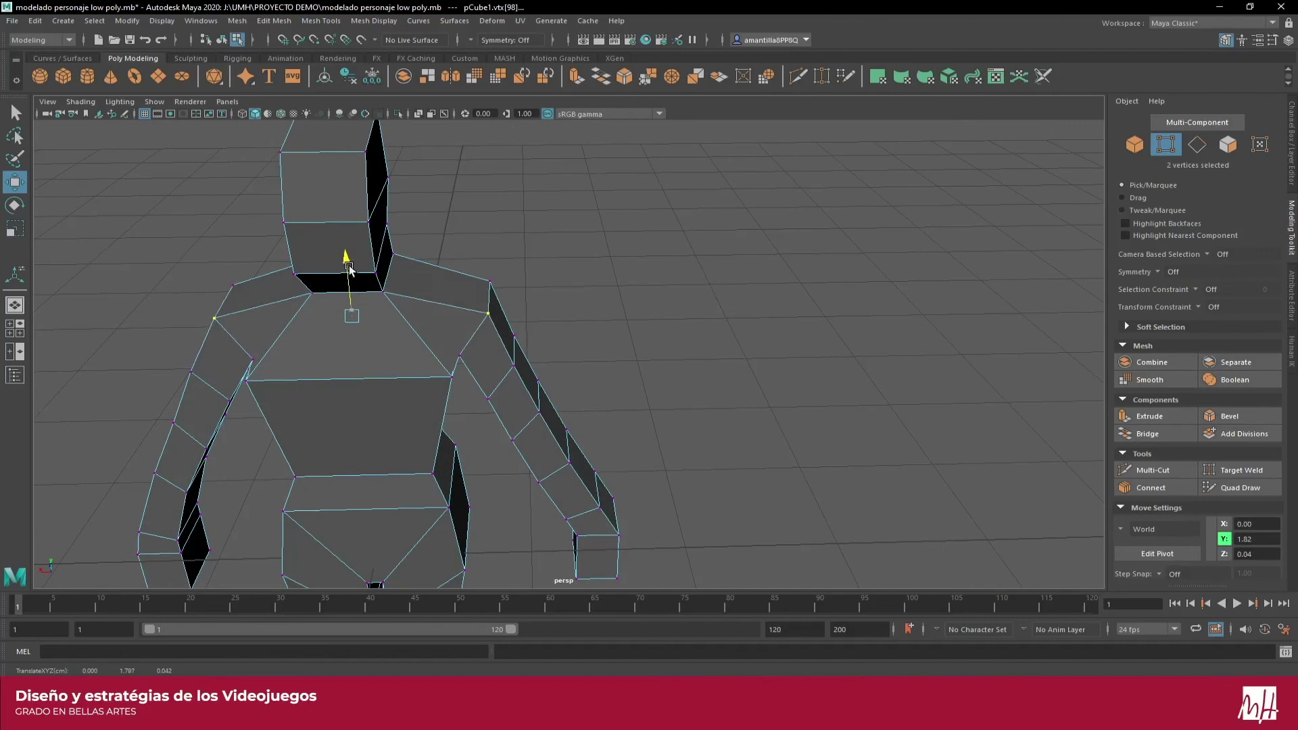
# Raise two upper-chest vertices and scale them inward to narrow the chest
pyautogui.moveTo(284, 310)
pyautogui.keyDown('alt'); pyautogui.mouseDown()
pyautogui.moveTo(376, 279)
pyautogui.moveTo(503, 298)
pyautogui.mouseUp(); pyautogui.keyUp('alt')
pyautogui.click(497, 294)
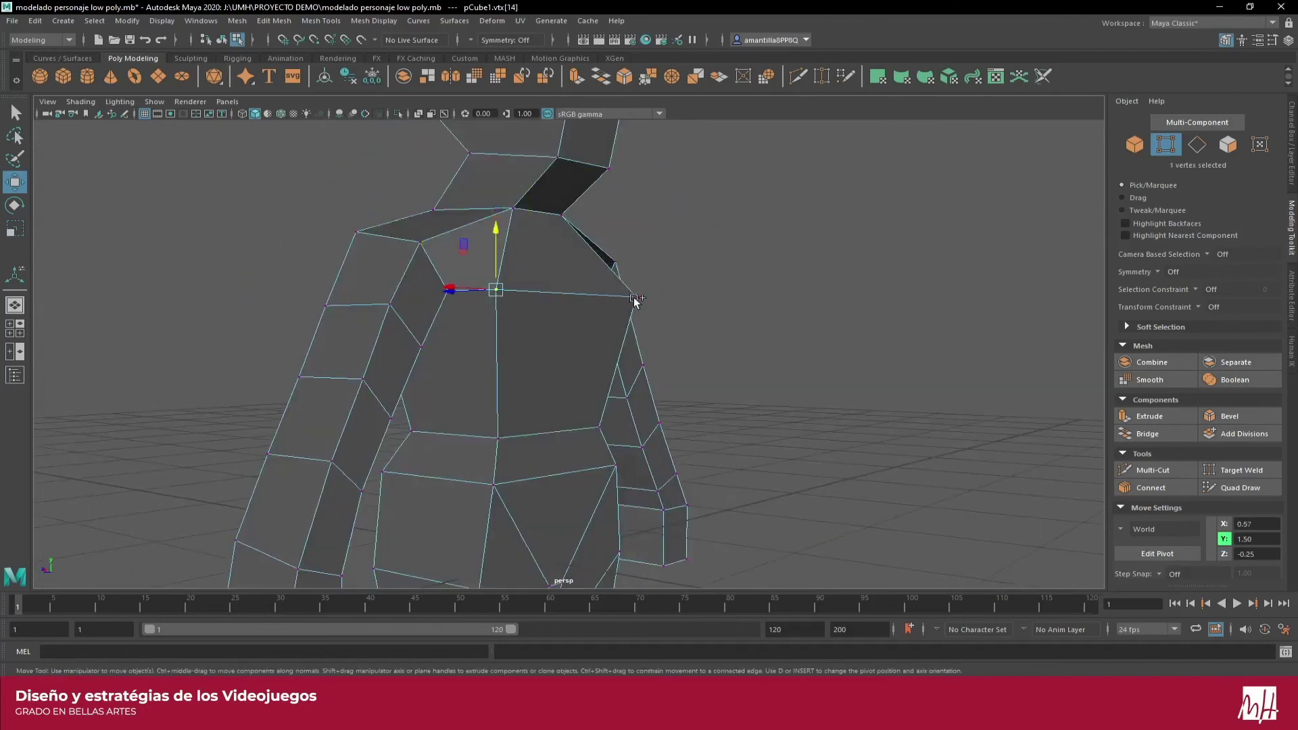
pyautogui.keyDown('shift'); pyautogui.click(635, 298); pyautogui.keyUp('shift')
pyautogui.moveTo(571, 291)
pyautogui.keyDown('alt'); pyautogui.mouseDown()
pyautogui.moveTo(426, 293)
pyautogui.moveTo(488, 291)
pyautogui.mouseUp(); pyautogui.keyUp('alt')
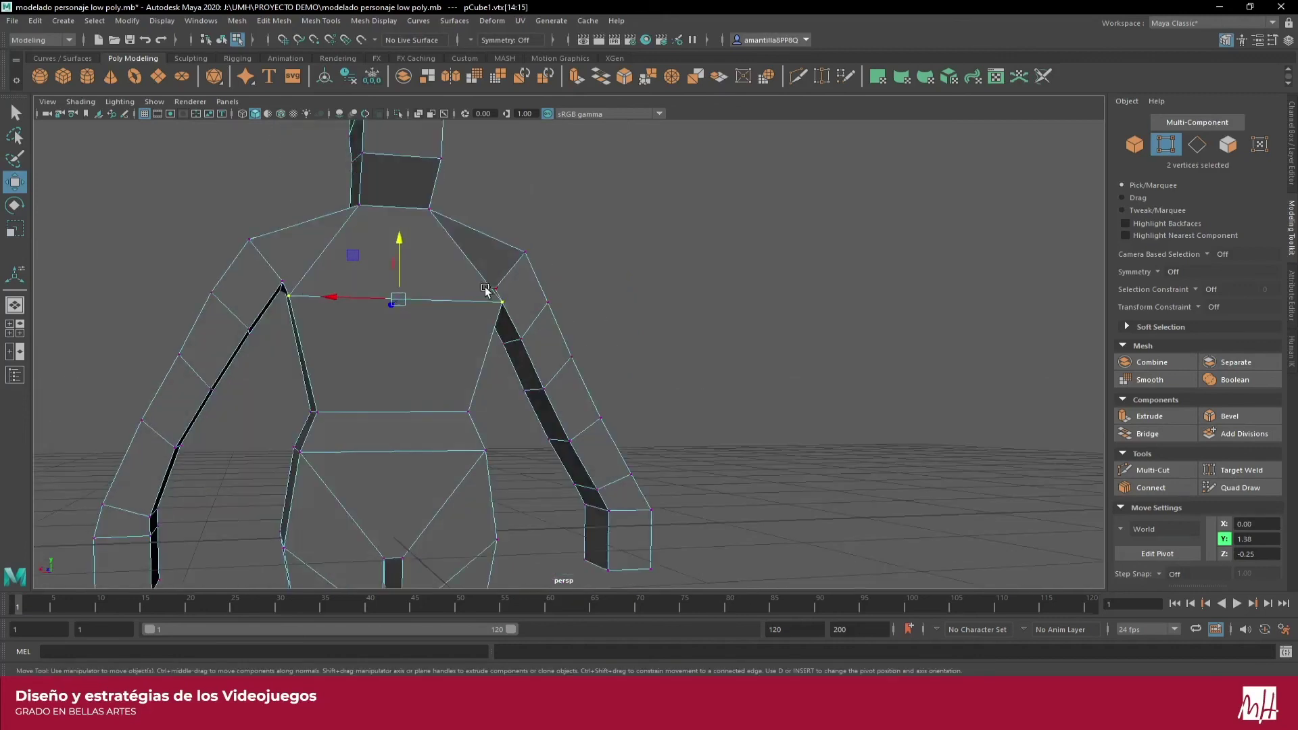
pyautogui.moveTo(486, 290); pyautogui.dragTo(481, 287, button='middle')
pyautogui.press('r')
pyautogui.moveTo(338, 279)
pyautogui.mouseDown()
pyautogui.moveTo(394, 310)
pyautogui.moveTo(534, 318)
pyautogui.moveTo(419, 318)
pyautogui.moveTo(434, 326)
pyautogui.moveTo(455, 293)
pyautogui.moveTo(481, 354)
pyautogui.moveTo(629, 368)
pyautogui.moveTo(614, 342)
pyautogui.moveTo(645, 351)
pyautogui.moveTo(327, 356)
pyautogui.moveTo(436, 311)
pyautogui.mouseUp()
# Slide a four-vertex upper-torso loop right and down, undoing one stray depth move
pyautogui.scroll(3, 615, 342)
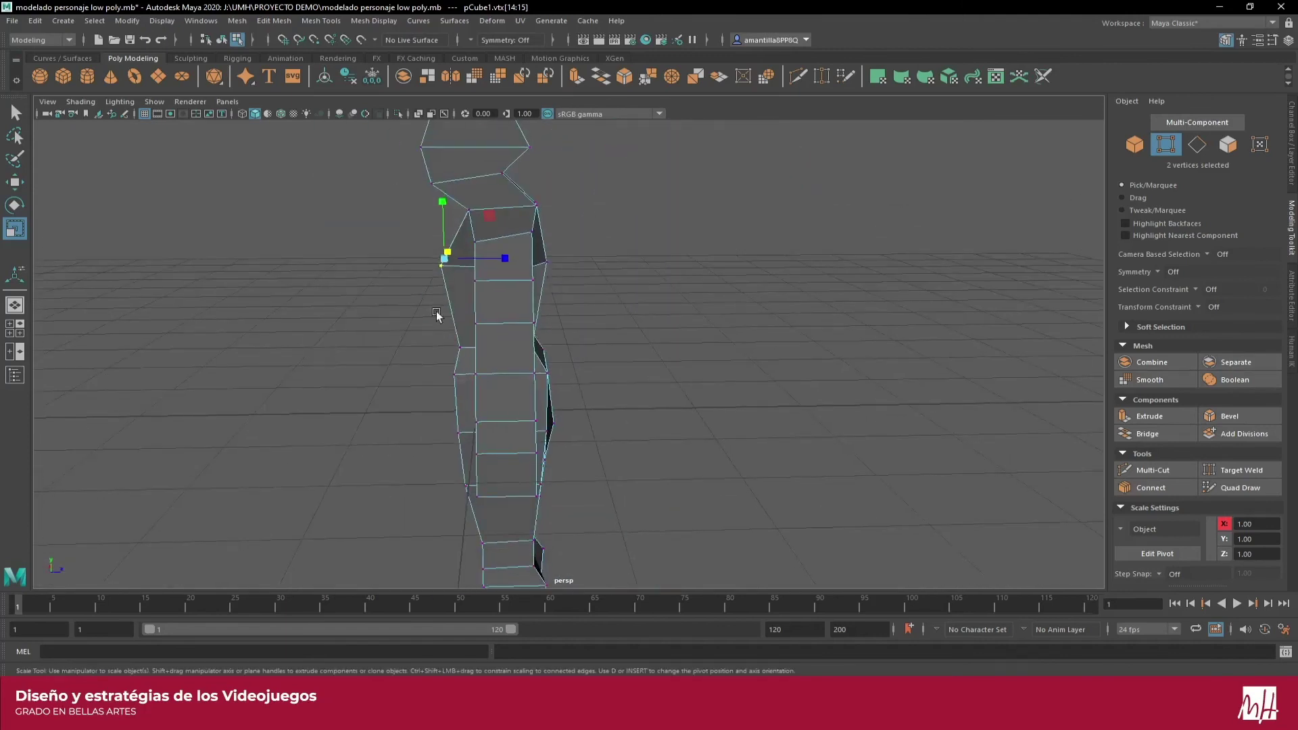
pyautogui.scroll(3, 480, 238)
pyautogui.keyDown('alt'); pyautogui.moveTo(480, 237); pyautogui.dragTo(547, 280); pyautogui.keyUp('alt')
pyautogui.click(545, 276)
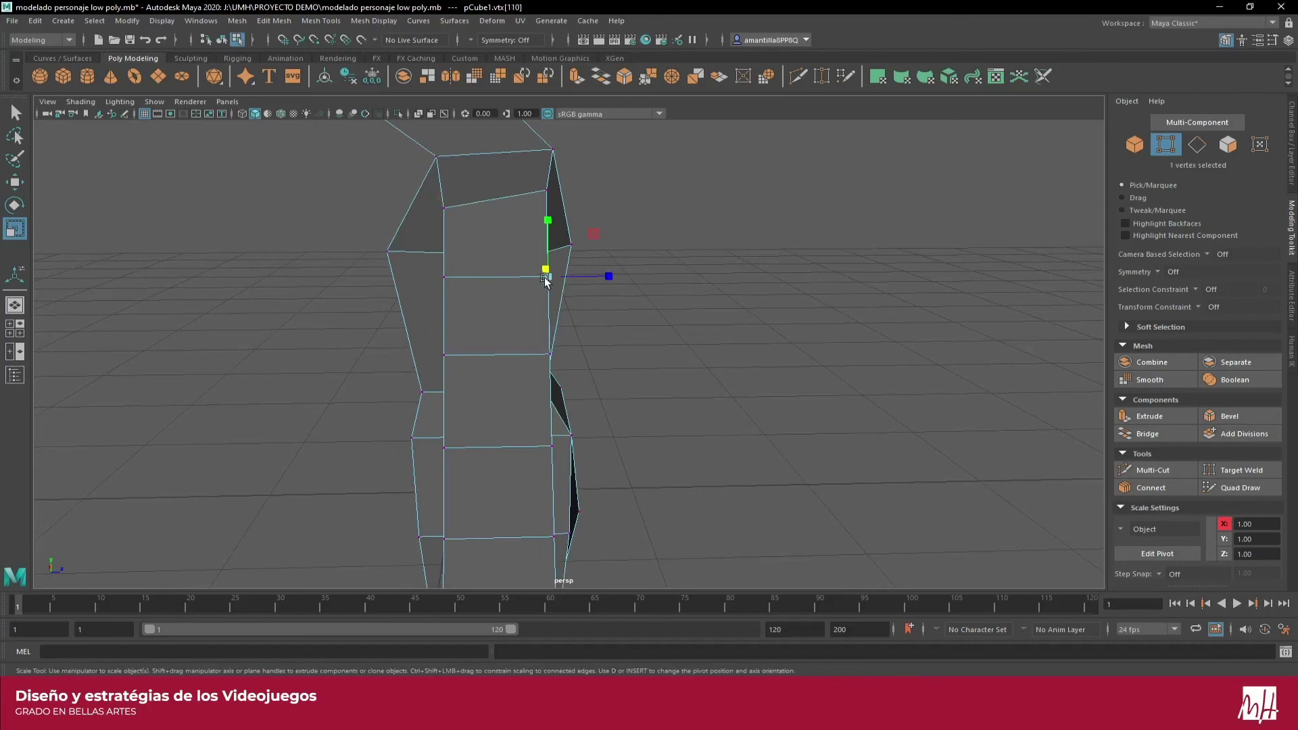
pyautogui.keyDown('shift'); pyautogui.click(439, 277); pyautogui.keyUp('shift')
pyautogui.keyDown('alt'); pyautogui.moveTo(439, 277); pyautogui.dragTo(391, 293); pyautogui.keyUp('alt')
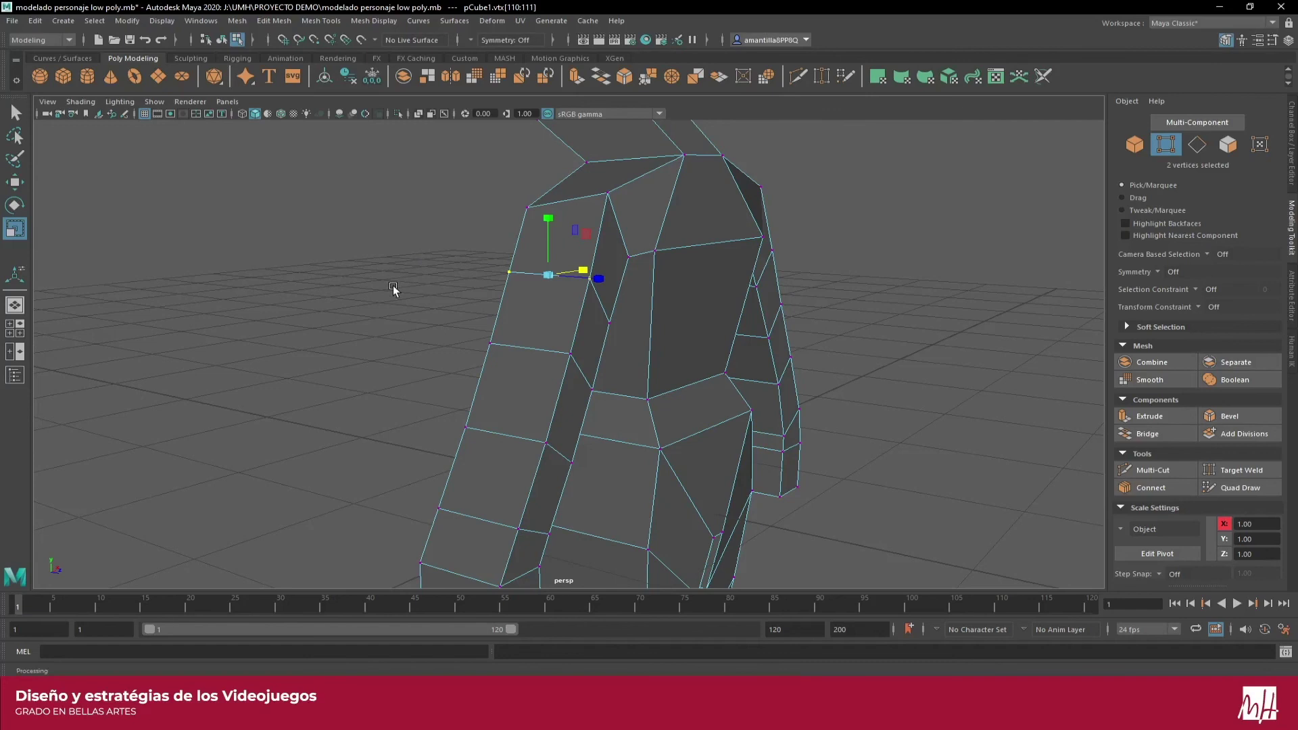
pyautogui.keyDown('shift'); pyautogui.click(613, 328); pyautogui.keyUp('shift')
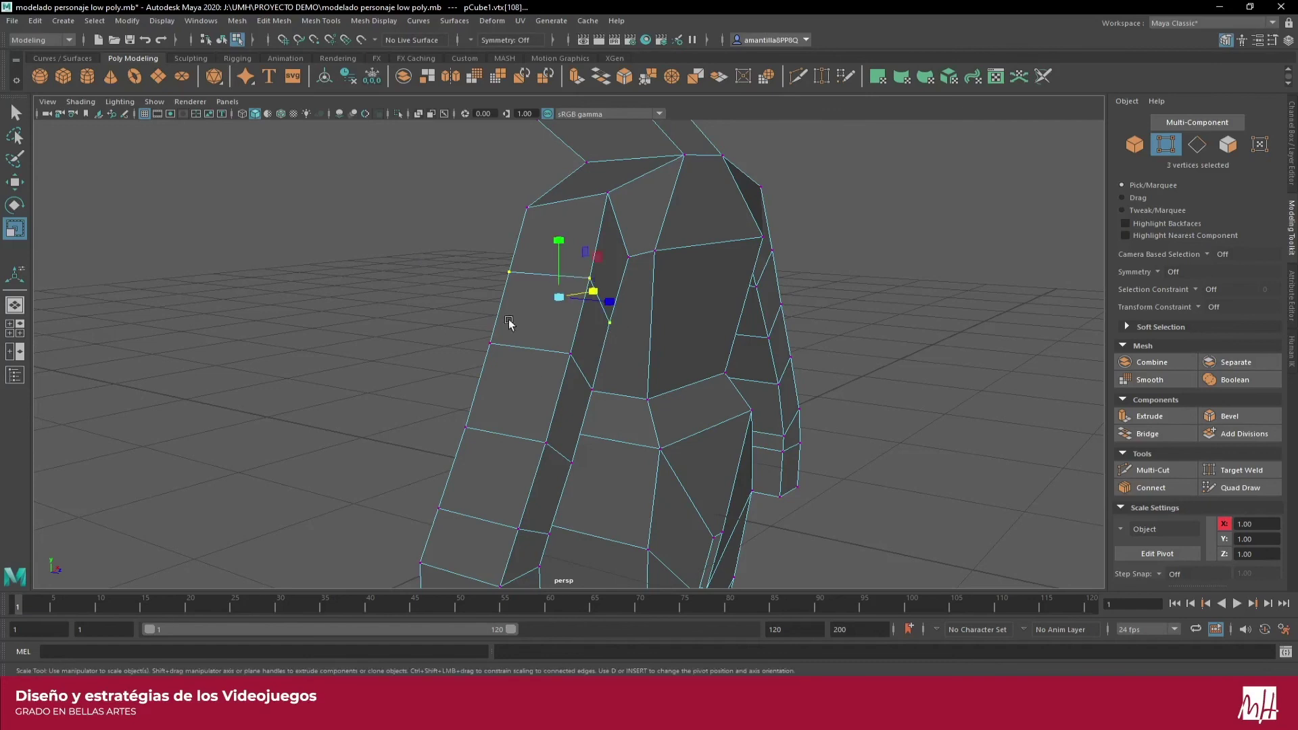
pyautogui.keyDown('alt'); pyautogui.moveTo(510, 324); pyautogui.dragTo(634, 329); pyautogui.keyUp('alt')
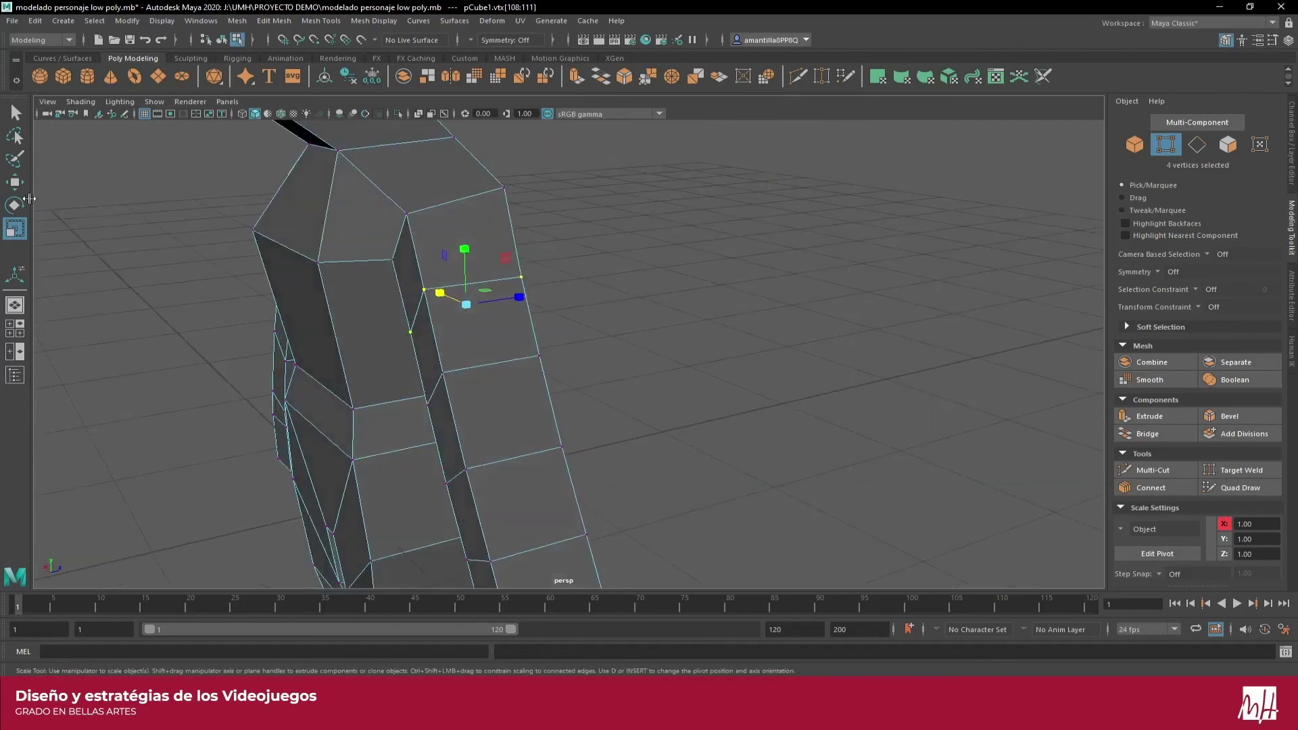
pyautogui.press('w')
pyautogui.moveTo(506, 297); pyautogui.dragTo(520, 295)
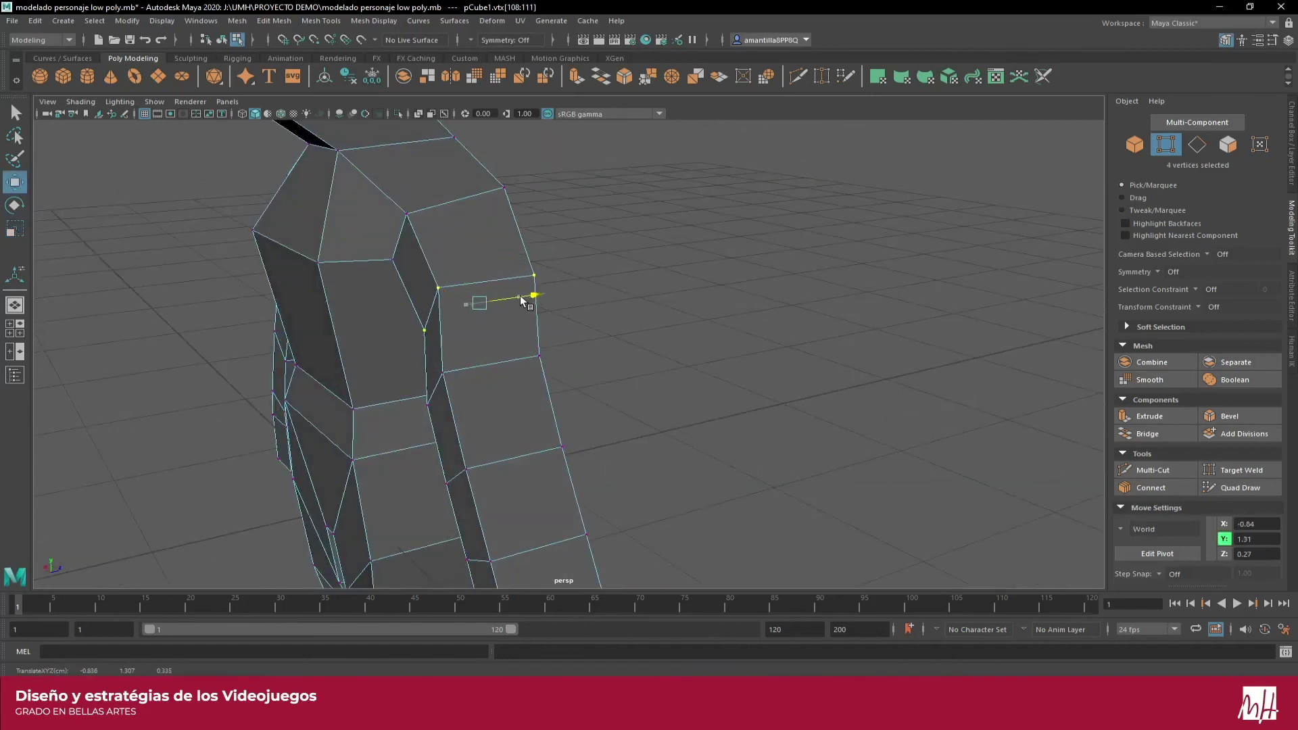
pyautogui.keyDown('alt'); pyautogui.moveTo(492, 340); pyautogui.dragTo(449, 339); pyautogui.keyUp('alt')
pyautogui.hotkey('ctrl', 'z')
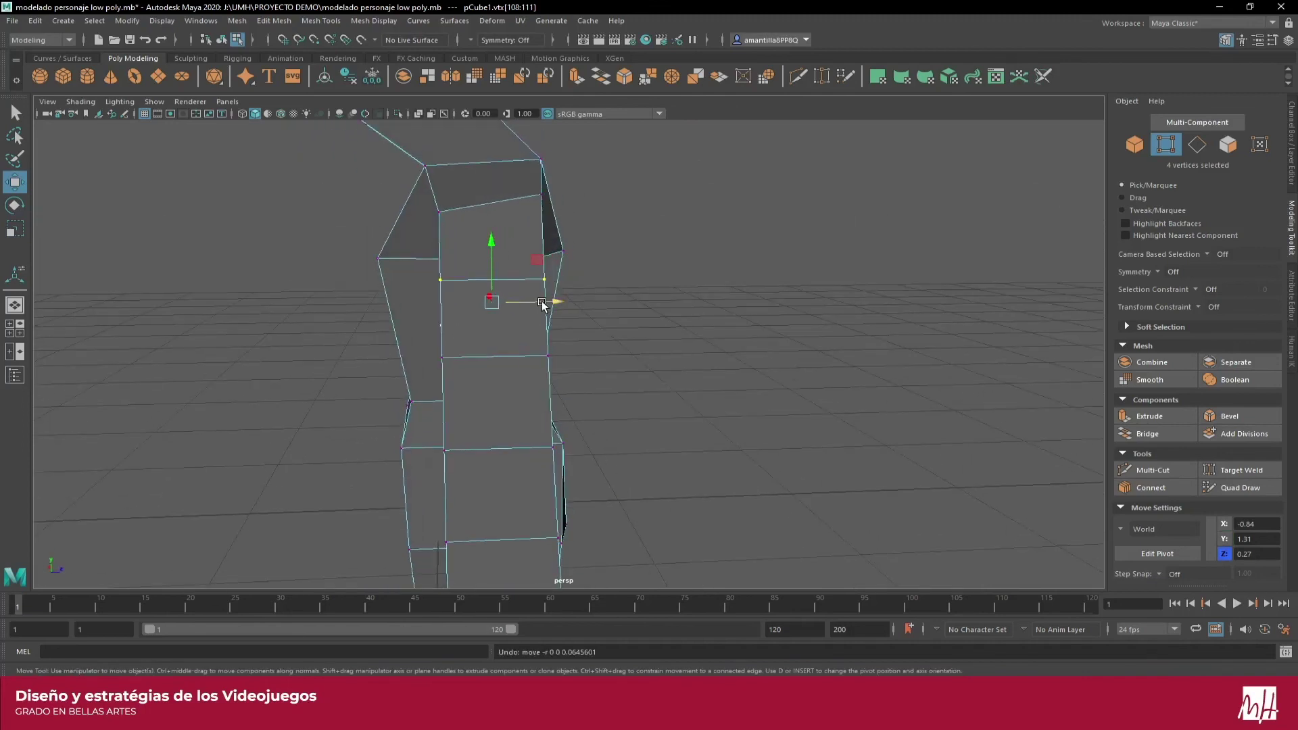
pyautogui.moveTo(538, 269)
pyautogui.mouseDown(button='middle')
pyautogui.moveTo(552, 288)
pyautogui.moveTo(542, 281)
pyautogui.mouseUp(button='middle')
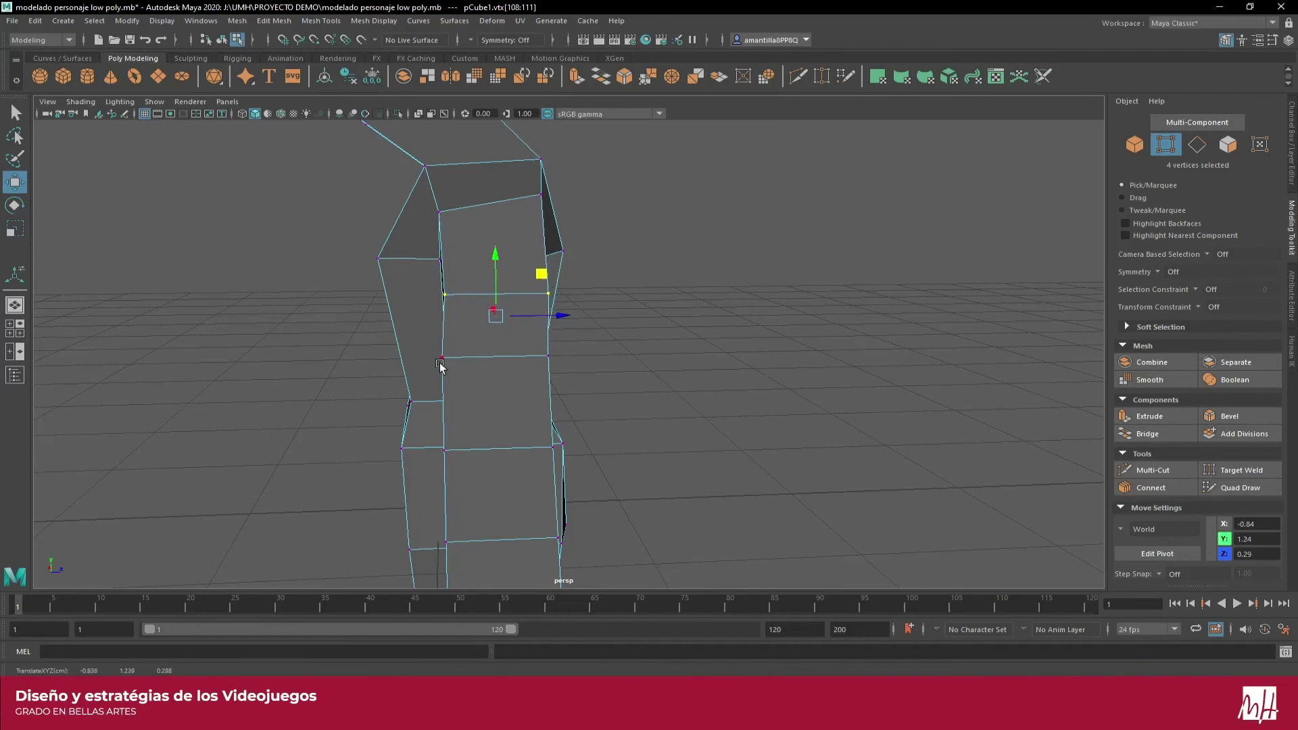
# Shift a four-vertex arm ring down and outward to start the arm bend
pyautogui.click(442, 357)
pyautogui.moveTo(440, 360)
pyautogui.keyDown('alt'); pyautogui.mouseDown()
pyautogui.moveTo(452, 407)
pyautogui.moveTo(368, 429)
pyautogui.moveTo(494, 392)
pyautogui.mouseUp(); pyautogui.keyUp('alt')
pyautogui.keyDown('shift'); pyautogui.click(474, 397); pyautogui.keyUp('shift')
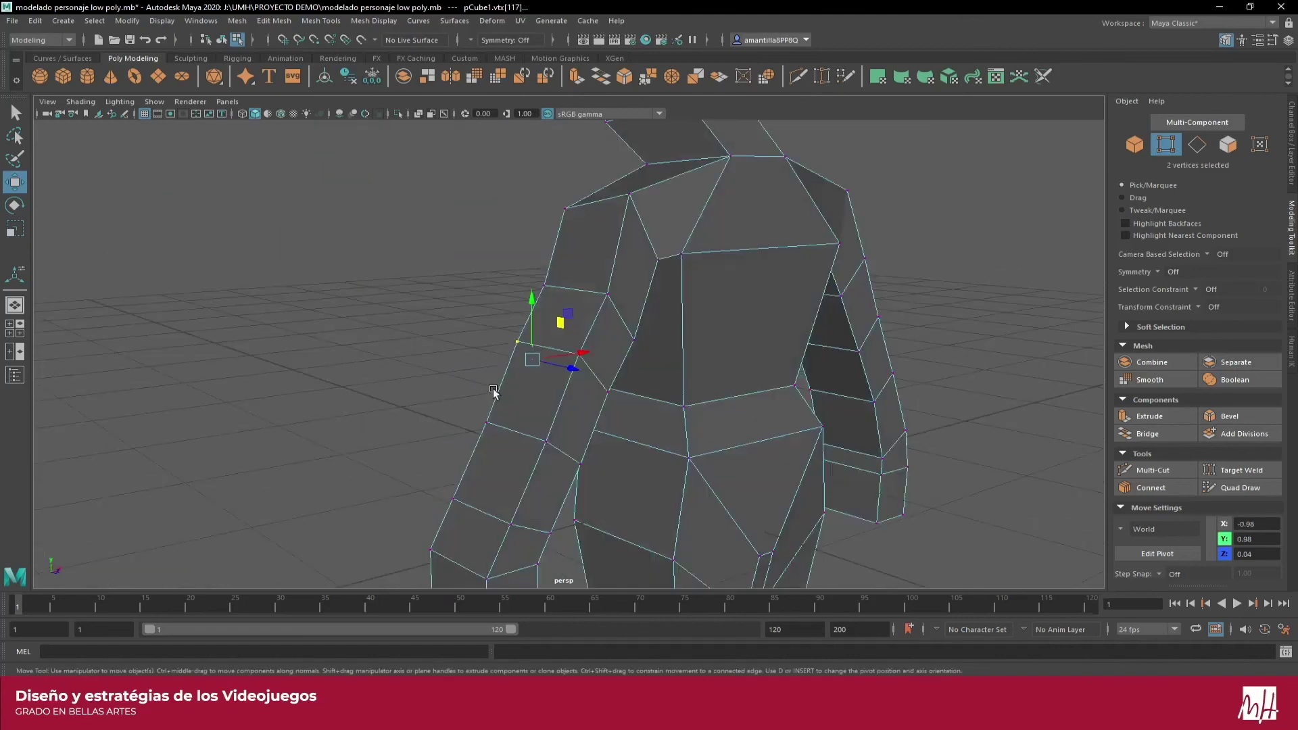
pyautogui.moveTo(562, 370)
pyautogui.keyDown('alt'); pyautogui.mouseDown()
pyautogui.moveTo(549, 371)
pyautogui.moveTo(568, 391)
pyautogui.moveTo(823, 379)
pyautogui.moveTo(681, 380)
pyautogui.mouseUp(); pyautogui.keyUp('alt')
pyautogui.keyDown('shift'); pyautogui.click(636, 404); pyautogui.keyUp('shift')
pyautogui.keyDown('shift'); pyautogui.click(572, 369); pyautogui.keyUp('shift')
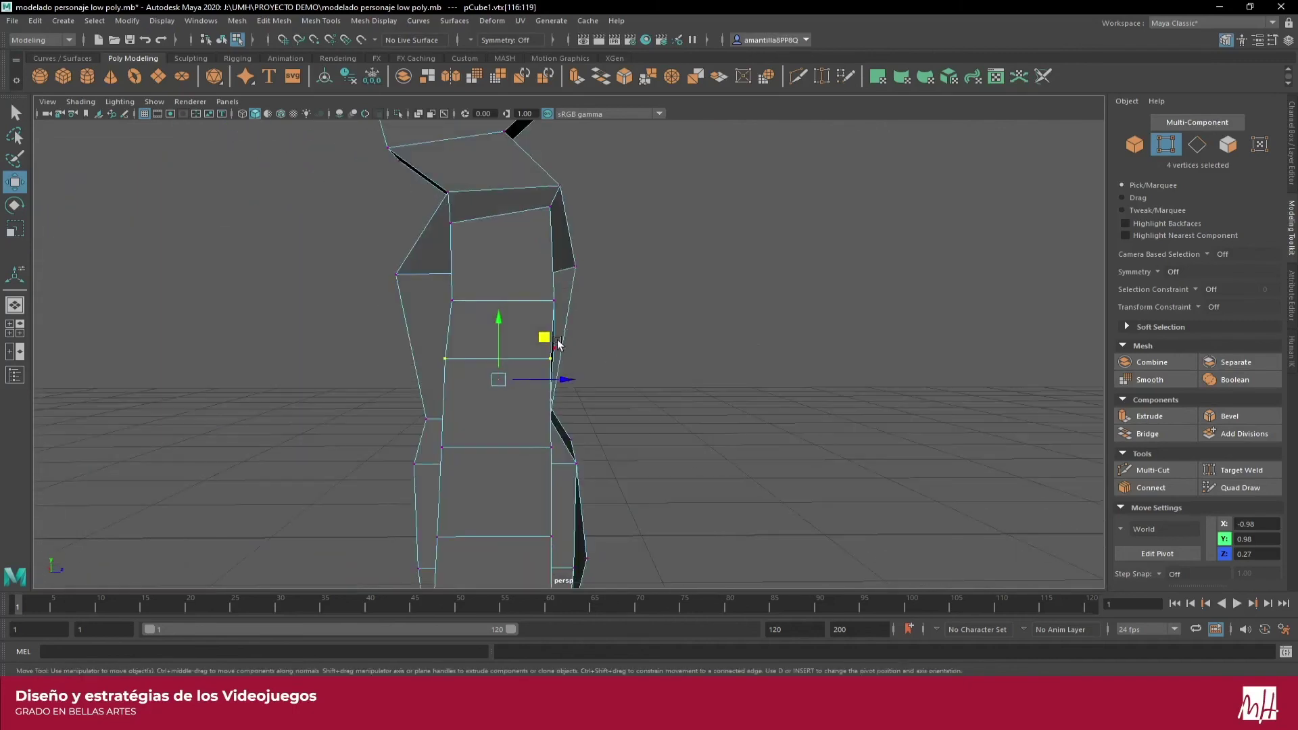
pyautogui.moveTo(558, 344)
pyautogui.mouseDown()
pyautogui.moveTo(549, 390)
pyautogui.moveTo(570, 443)
pyautogui.moveTo(651, 338)
pyautogui.moveTo(724, 434)
pyautogui.moveTo(743, 417)
pyautogui.moveTo(588, 378)
pyautogui.mouseUp()
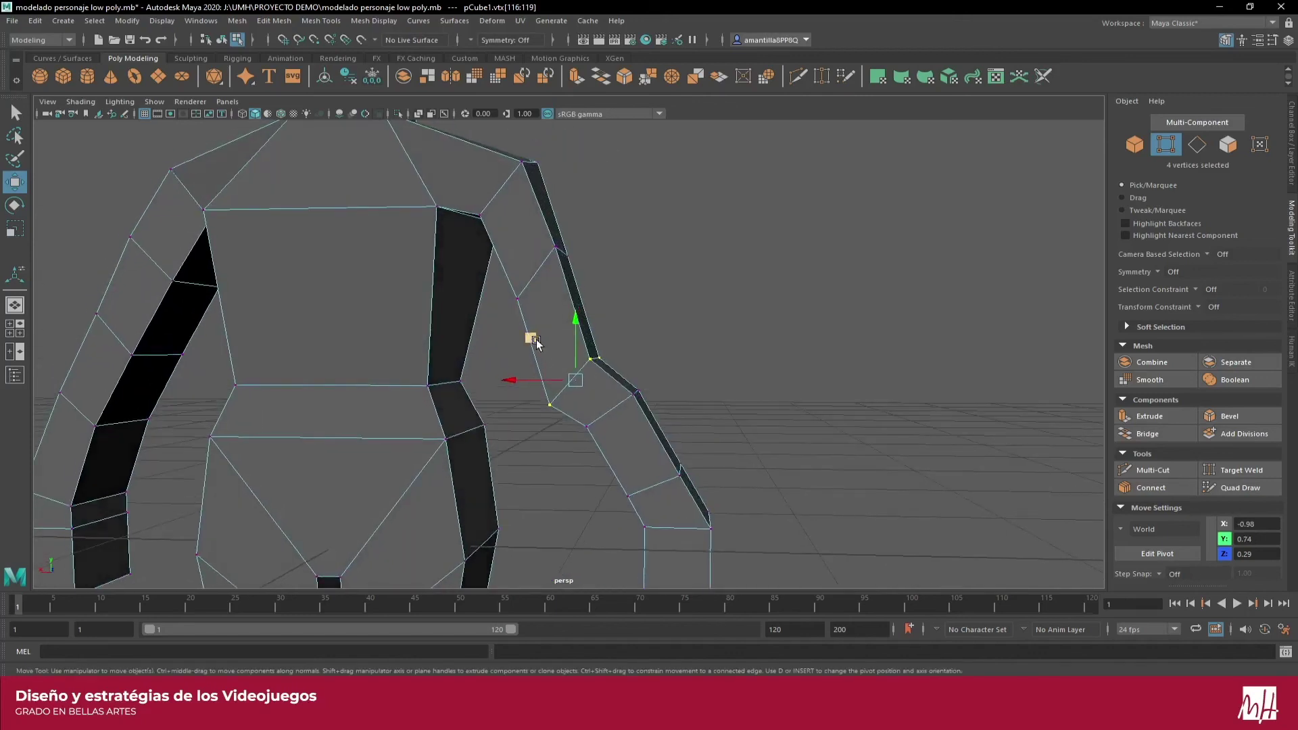
# Move the elbow vertex ring left and down to kink the arm at the elbow
pyautogui.moveTo(549, 332)
pyautogui.keyDown('alt'); pyautogui.mouseDown()
pyautogui.moveTo(560, 380)
pyautogui.moveTo(452, 386)
pyautogui.moveTo(539, 429)
pyautogui.moveTo(579, 318)
pyautogui.moveTo(621, 282)
pyautogui.mouseUp(); pyautogui.keyUp('alt')
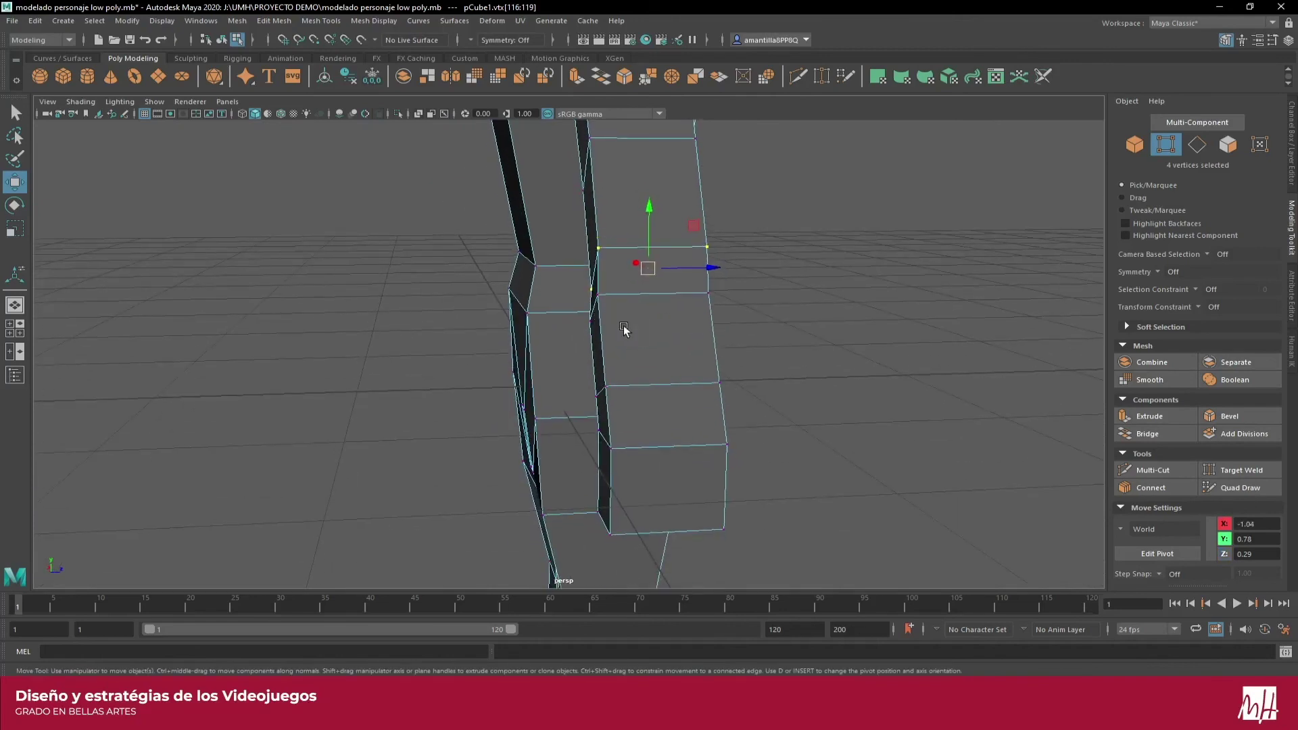
pyautogui.moveTo(649, 392)
pyautogui.keyDown('alt'); pyautogui.mouseDown()
pyautogui.moveTo(641, 438)
pyautogui.moveTo(663, 221)
pyautogui.mouseUp(); pyautogui.keyUp('alt')
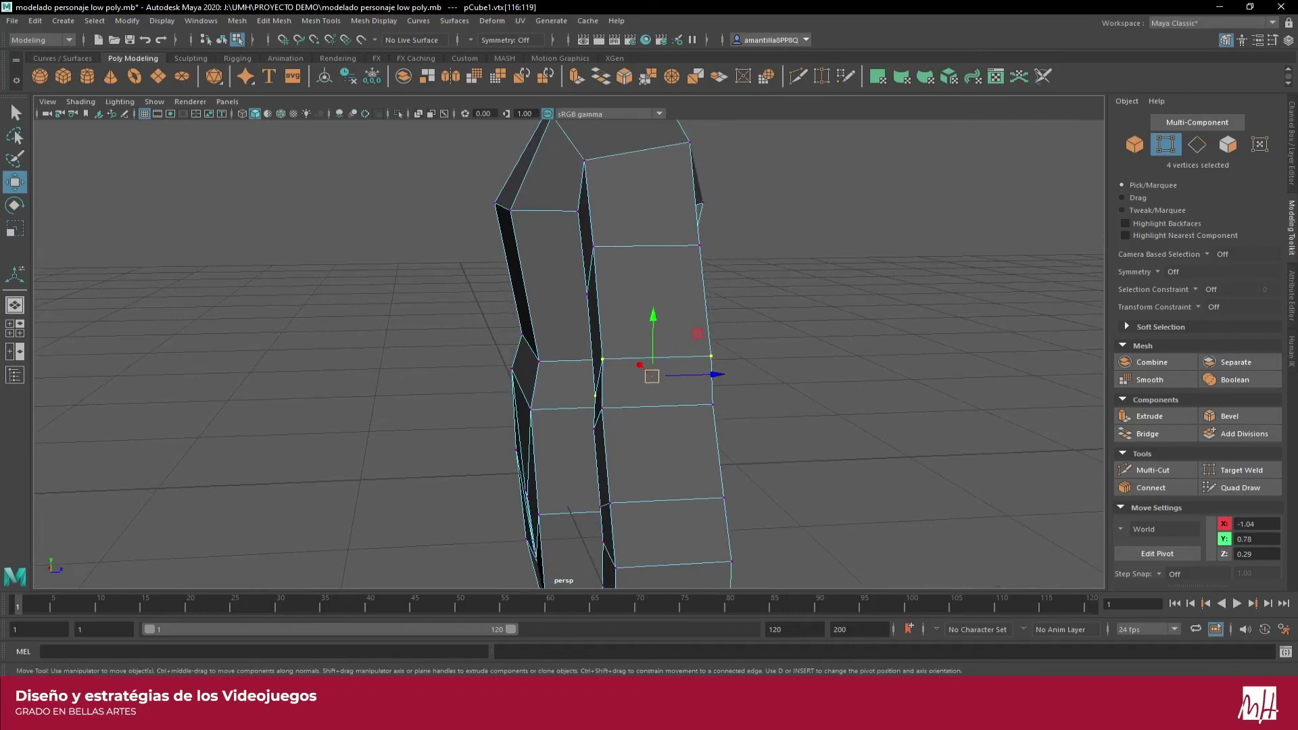
pyautogui.moveTo(666, 356)
pyautogui.keyDown('alt'); pyautogui.mouseDown()
pyautogui.moveTo(602, 261)
pyautogui.moveTo(615, 216)
pyautogui.mouseUp(); pyautogui.keyUp('alt')
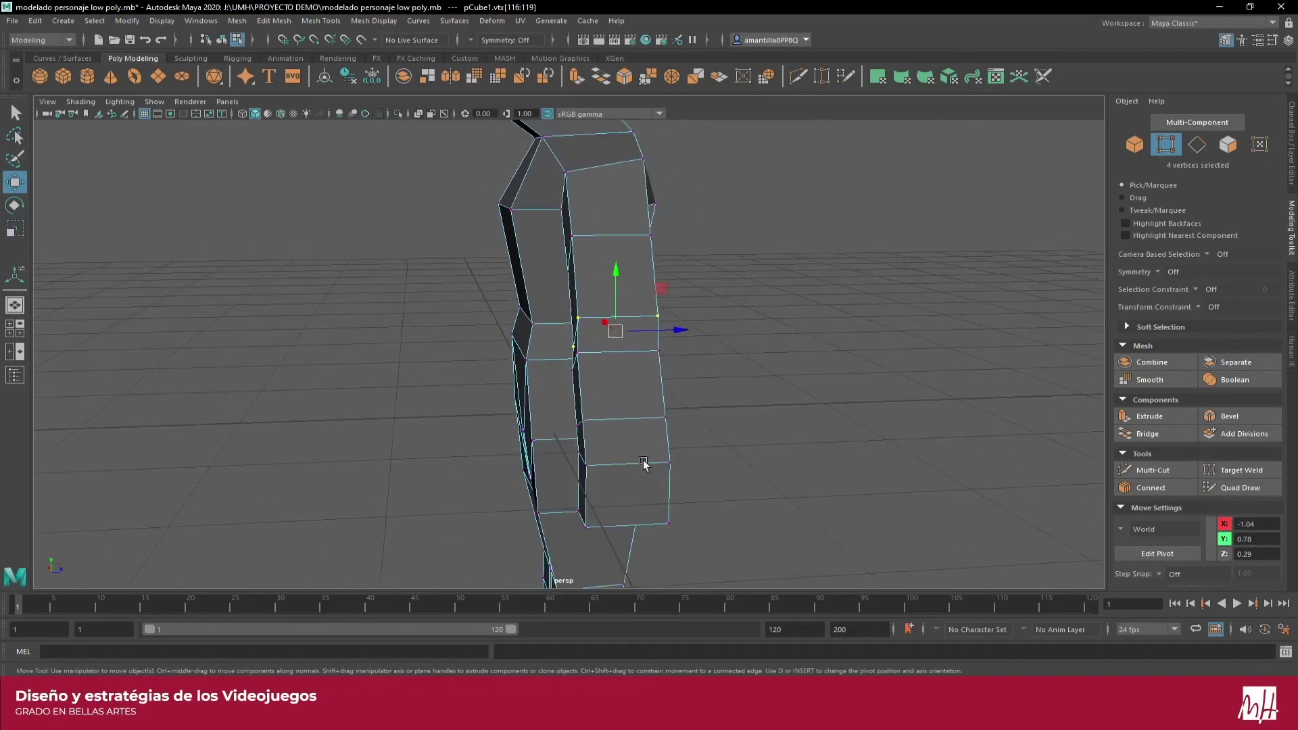
pyautogui.moveTo(642, 422)
pyautogui.keyDown('alt'); pyautogui.mouseDown()
pyautogui.moveTo(602, 356)
pyautogui.moveTo(560, 413)
pyautogui.moveTo(399, 448)
pyautogui.moveTo(437, 449)
pyautogui.moveTo(417, 455)
pyautogui.mouseUp(); pyautogui.keyUp('alt')
pyautogui.keyDown('ctrl'); pyautogui.click(675, 346); pyautogui.keyUp('ctrl')
pyautogui.keyDown('shift'); pyautogui.click(579, 371); pyautogui.keyUp('shift')
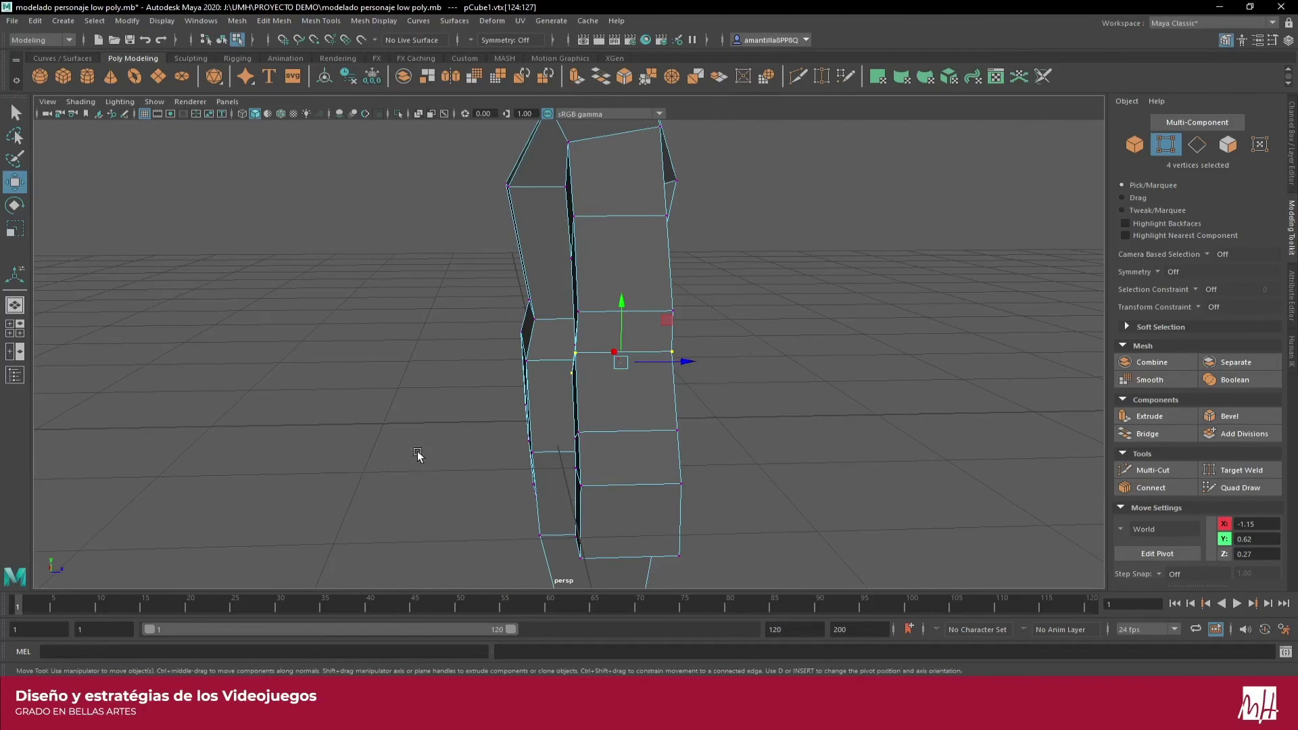
pyautogui.moveTo(673, 365); pyautogui.dragTo(641, 376)
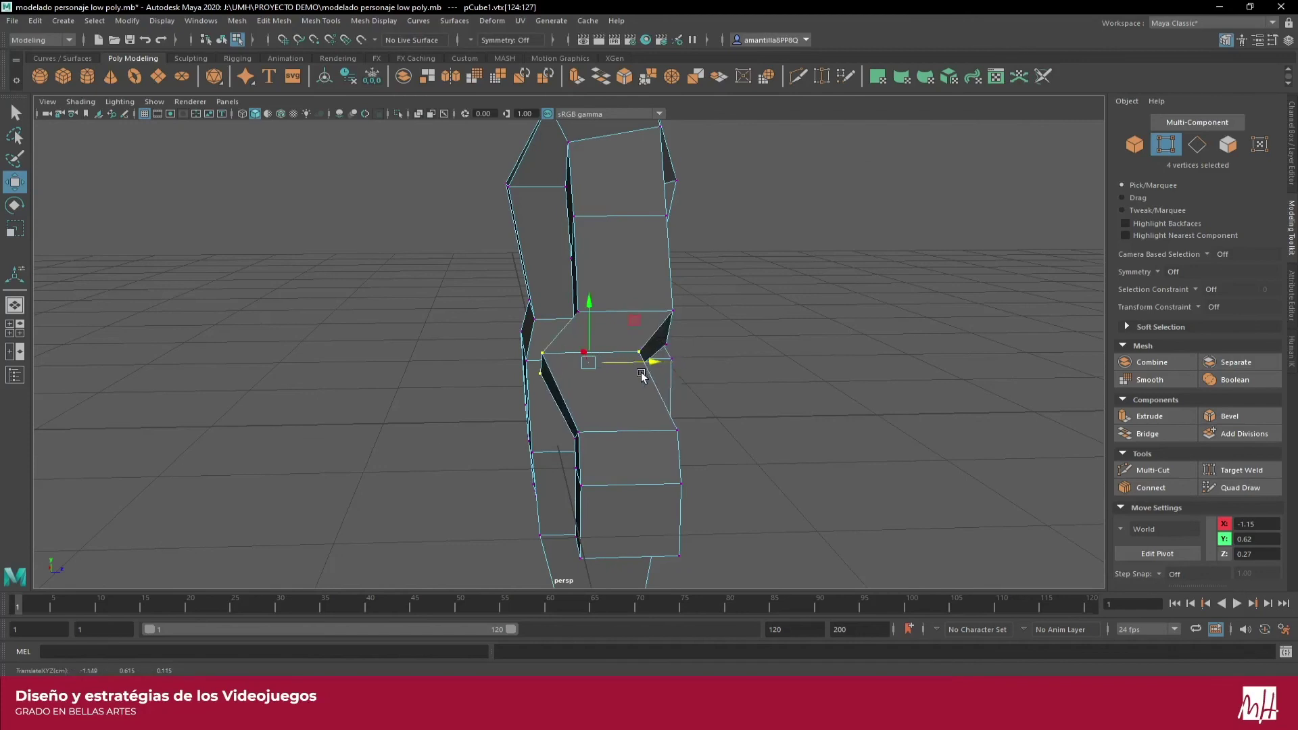
pyautogui.moveTo(621, 331)
pyautogui.mouseDown()
pyautogui.moveTo(634, 400)
pyautogui.moveTo(600, 416)
pyautogui.moveTo(595, 463)
pyautogui.mouseUp()
pyautogui.press('r')
pyautogui.click(583, 432)
# Push four forearm-end vertices lower and outward
pyautogui.scroll(-5, 595, 463)
pyautogui.press('q')
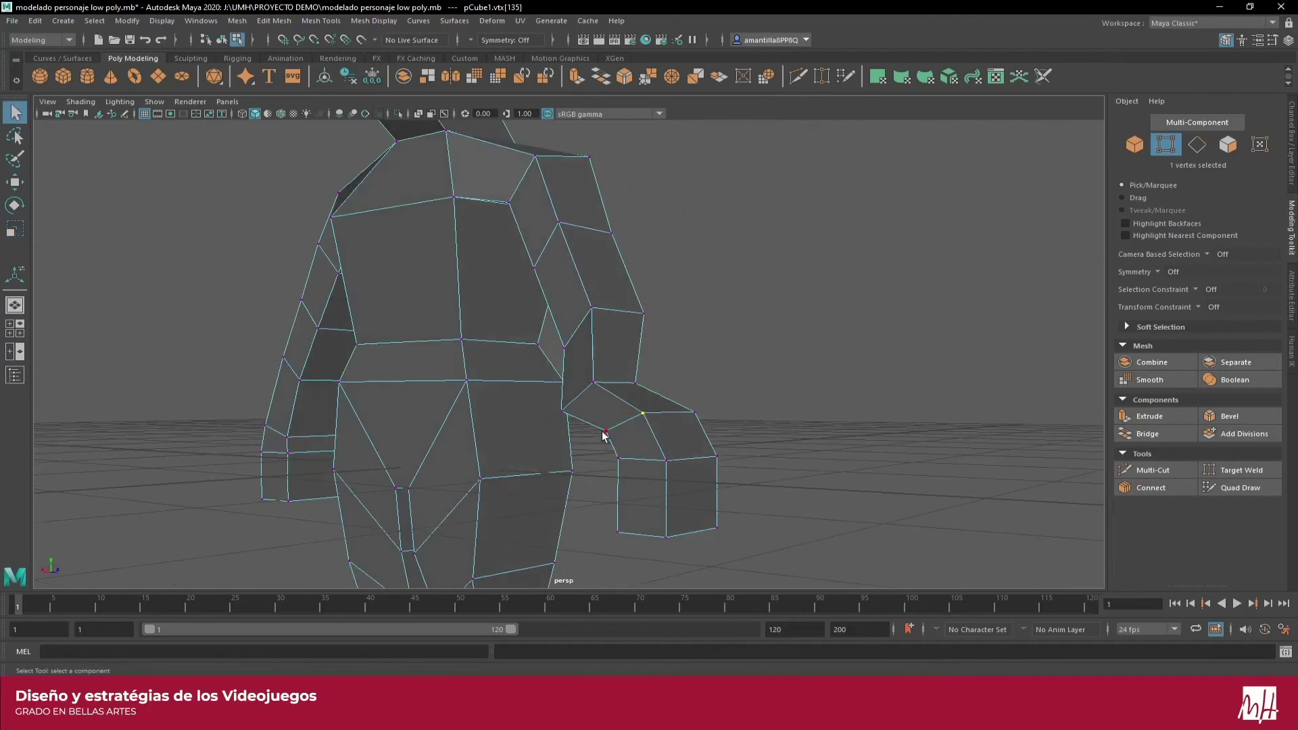
pyautogui.press('w')
pyautogui.press('q')
pyautogui.click(611, 436)
pyautogui.click(603, 434)
pyautogui.moveTo(707, 401)
pyautogui.keyDown('shift'); pyautogui.mouseDown()
pyautogui.moveTo(599, 446)
pyautogui.moveTo(511, 445)
pyautogui.moveTo(660, 469)
pyautogui.mouseUp(); pyautogui.keyUp('shift')
pyautogui.keyDown('shift'); pyautogui.click(588, 457); pyautogui.keyUp('shift')
pyautogui.press('w')
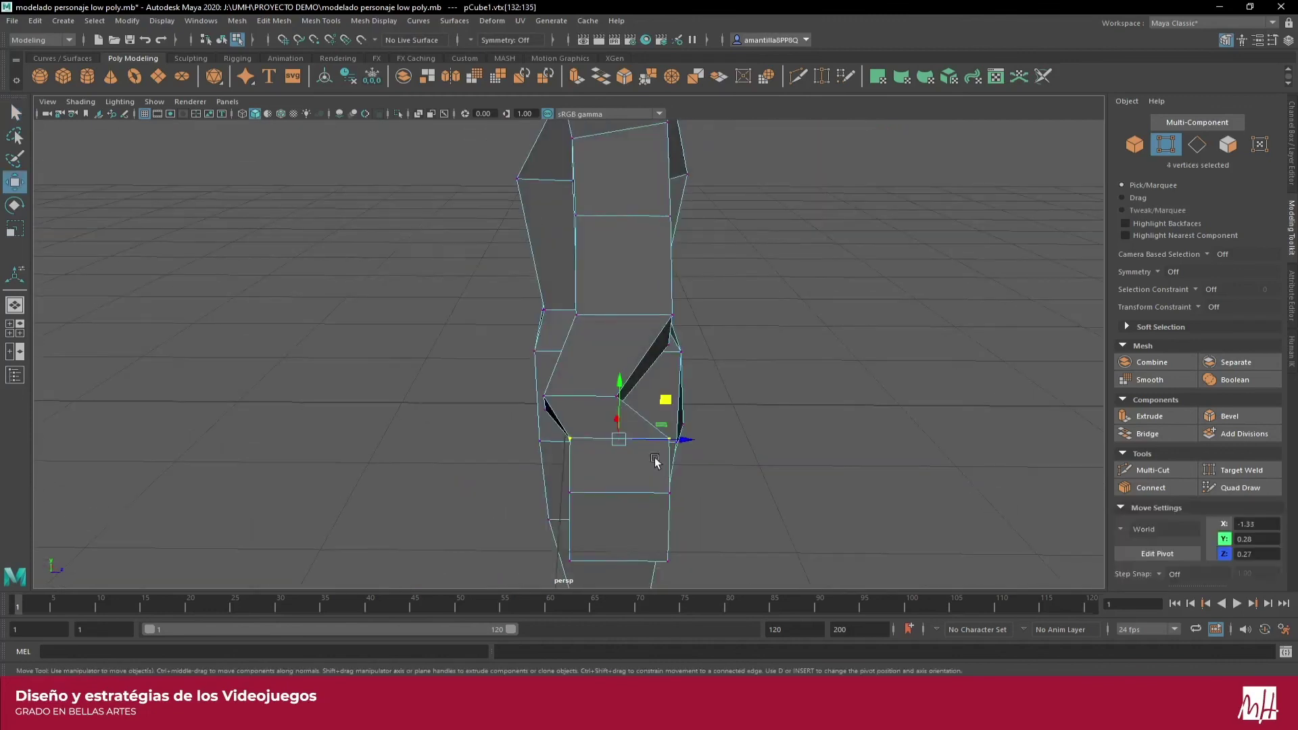
pyautogui.moveTo(668, 404); pyautogui.dragTo(582, 423, button='middle')
# Try nudging the forearm vertices down and back, then undo that move
pyautogui.press('t')
pyautogui.press('r')
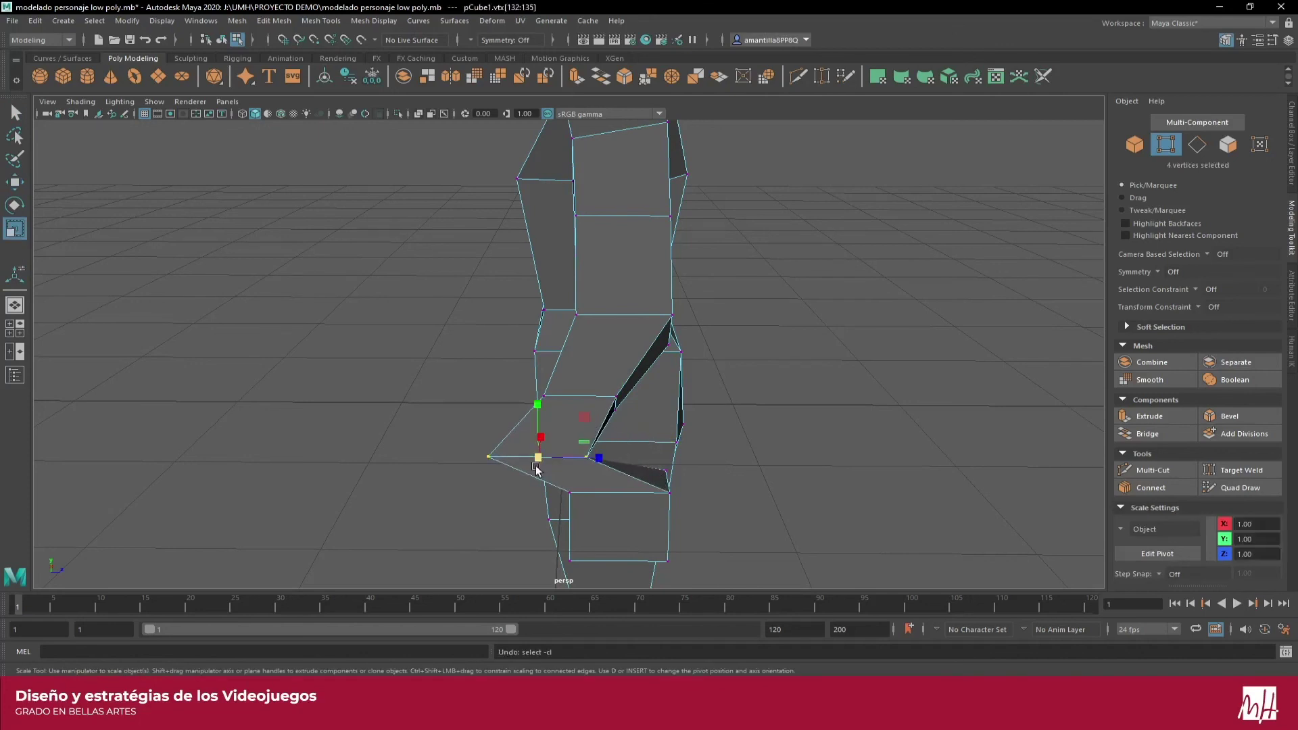
pyautogui.moveTo(595, 454)
pyautogui.keyDown('alt'); pyautogui.mouseDown()
pyautogui.moveTo(567, 476)
pyautogui.moveTo(609, 455)
pyautogui.mouseUp(); pyautogui.keyUp('alt')
pyautogui.click(599, 456)
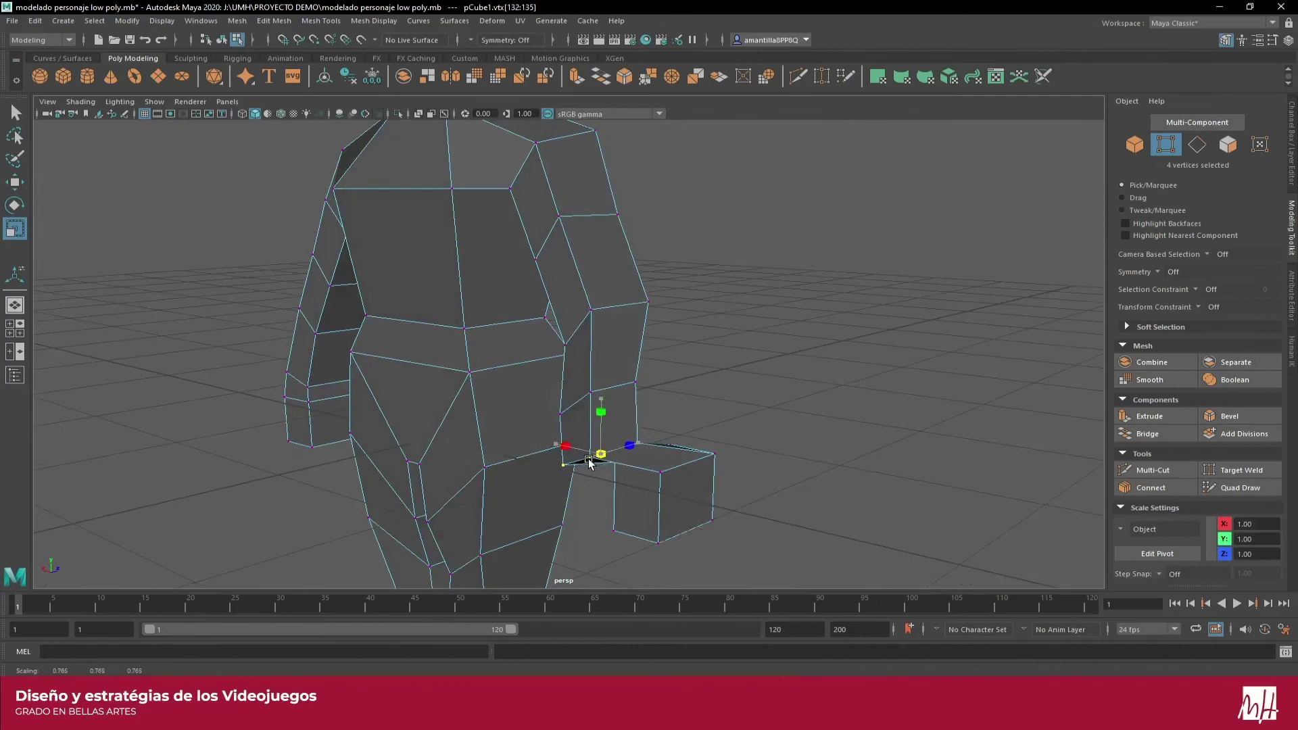
pyautogui.press('e')
pyautogui.press('w')
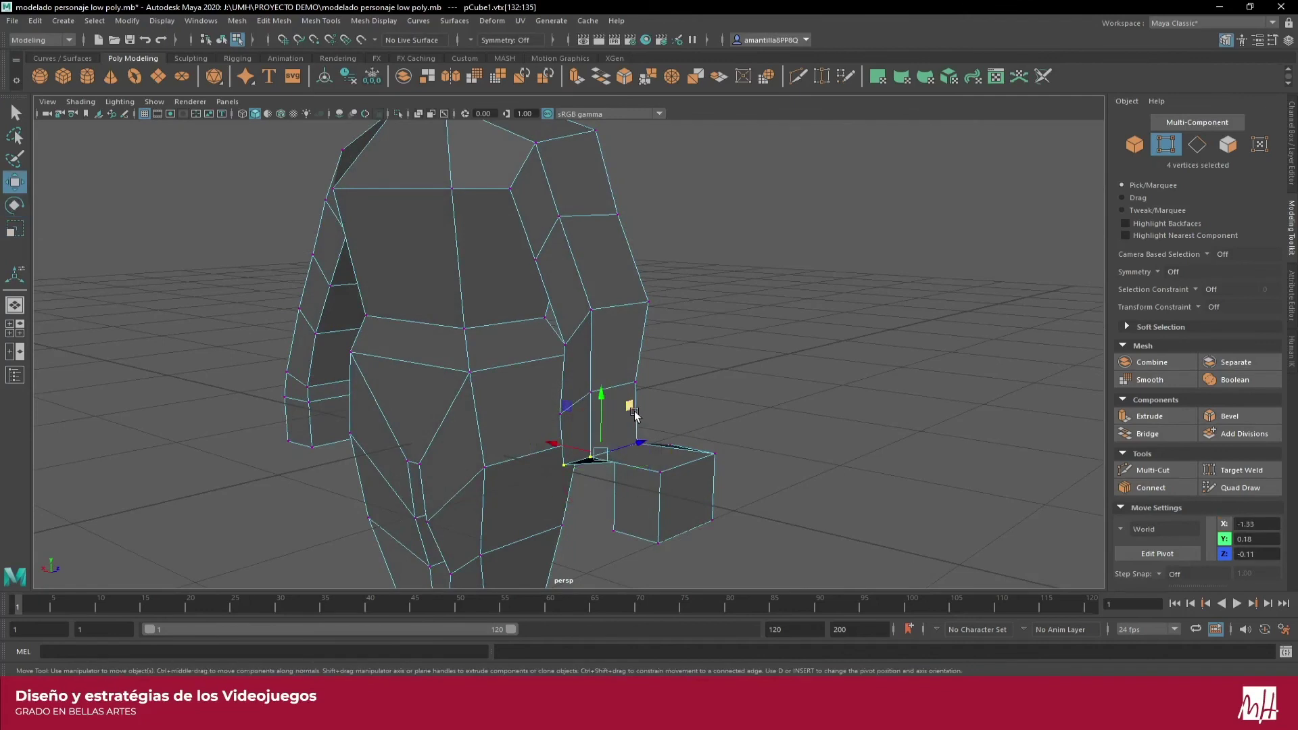
pyautogui.moveTo(636, 414)
pyautogui.mouseDown()
pyautogui.moveTo(744, 426)
pyautogui.moveTo(791, 403)
pyautogui.moveTo(566, 464)
pyautogui.moveTo(430, 448)
pyautogui.moveTo(536, 449)
pyautogui.mouseUp()
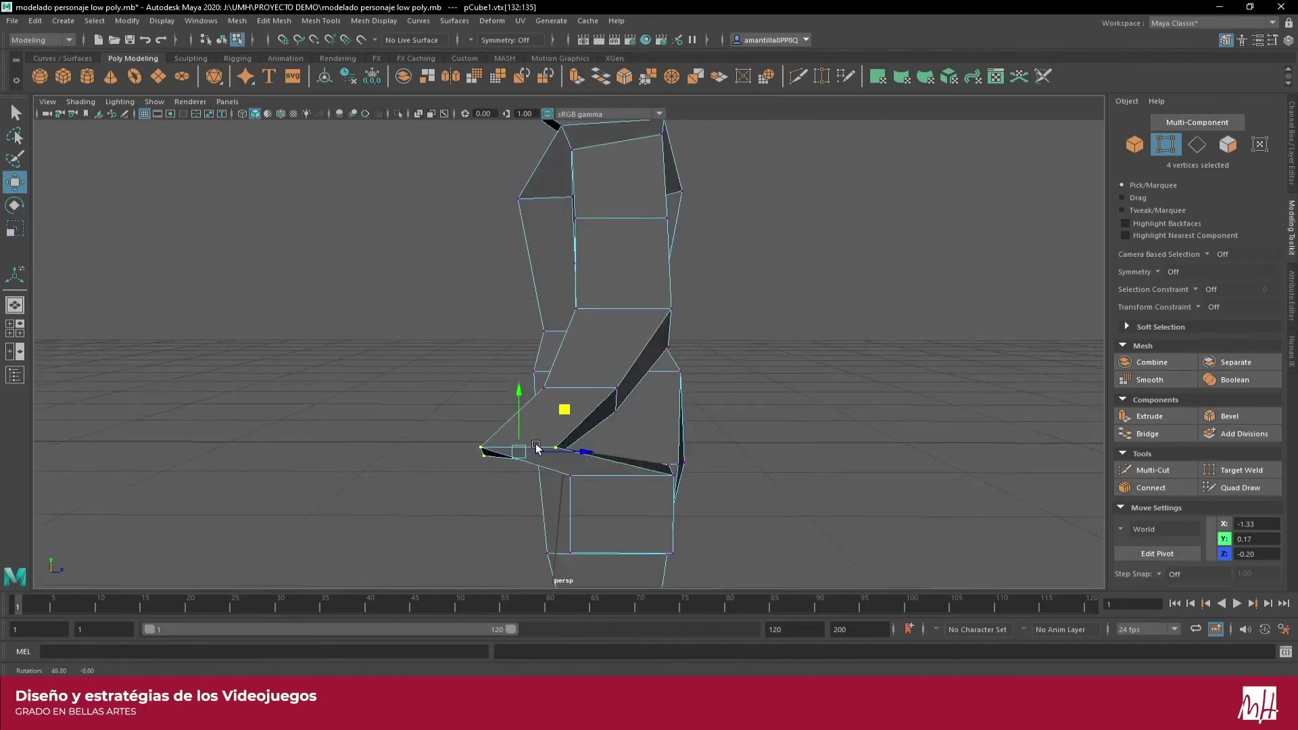
pyautogui.hotkey('ctrl', 'z')
pyautogui.hotkey('ctrl', 'z')
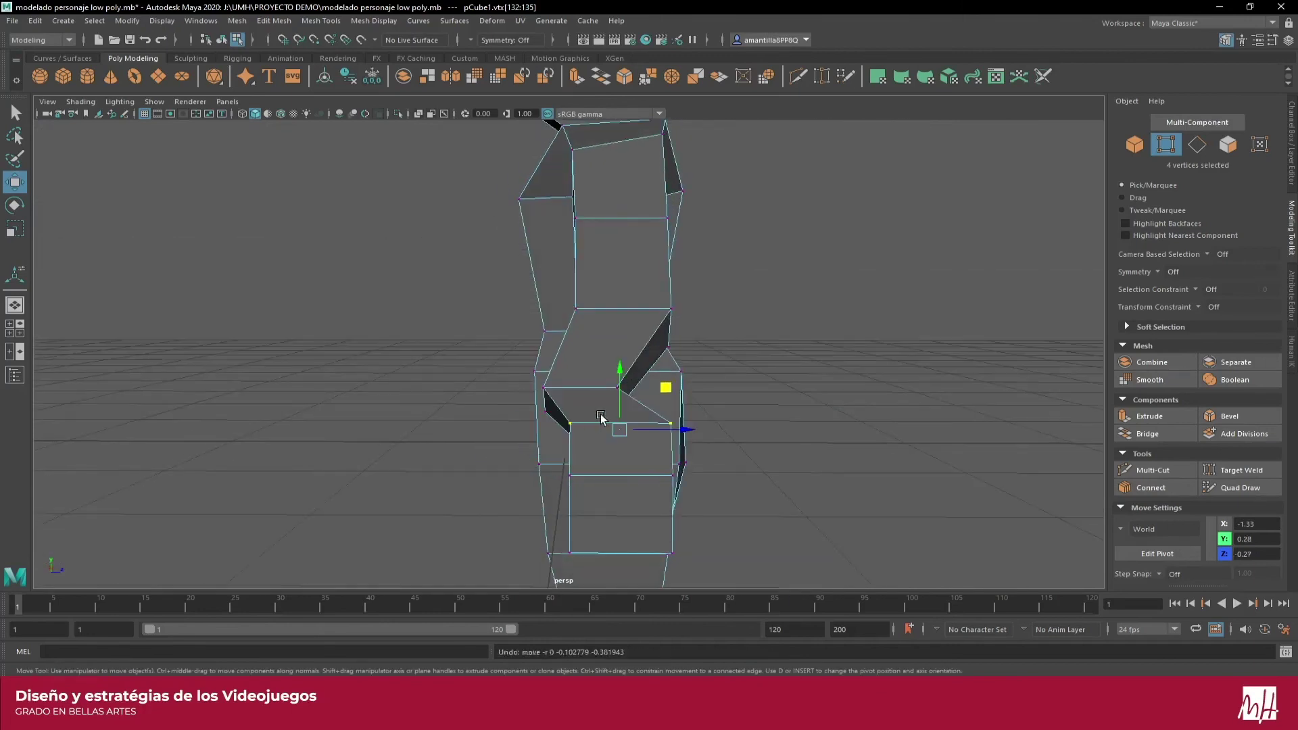
# Push the forearm end forward along Z and scale it flat in depth
pyautogui.keyDown('alt'); pyautogui.moveTo(600, 417); pyautogui.dragTo(582, 438); pyautogui.keyUp('alt')
pyautogui.moveTo(550, 392); pyautogui.dragTo(570, 413)
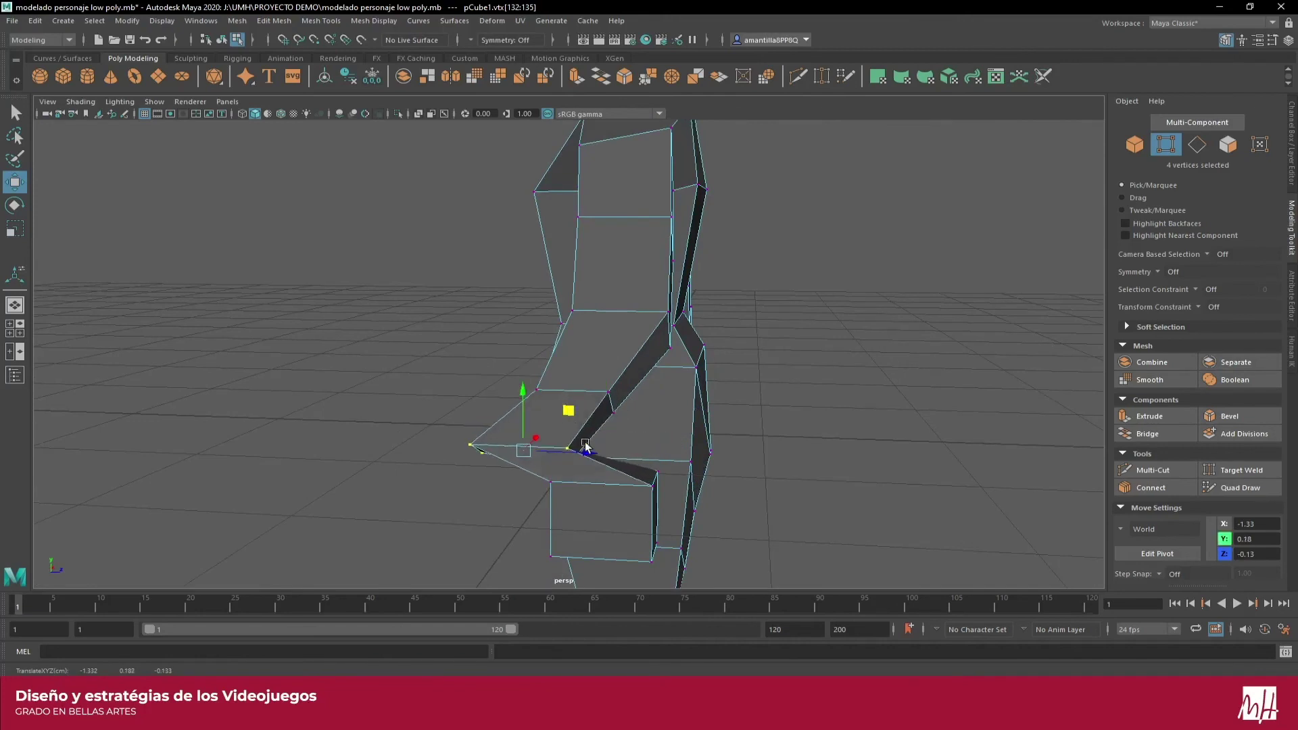
pyautogui.press('r')
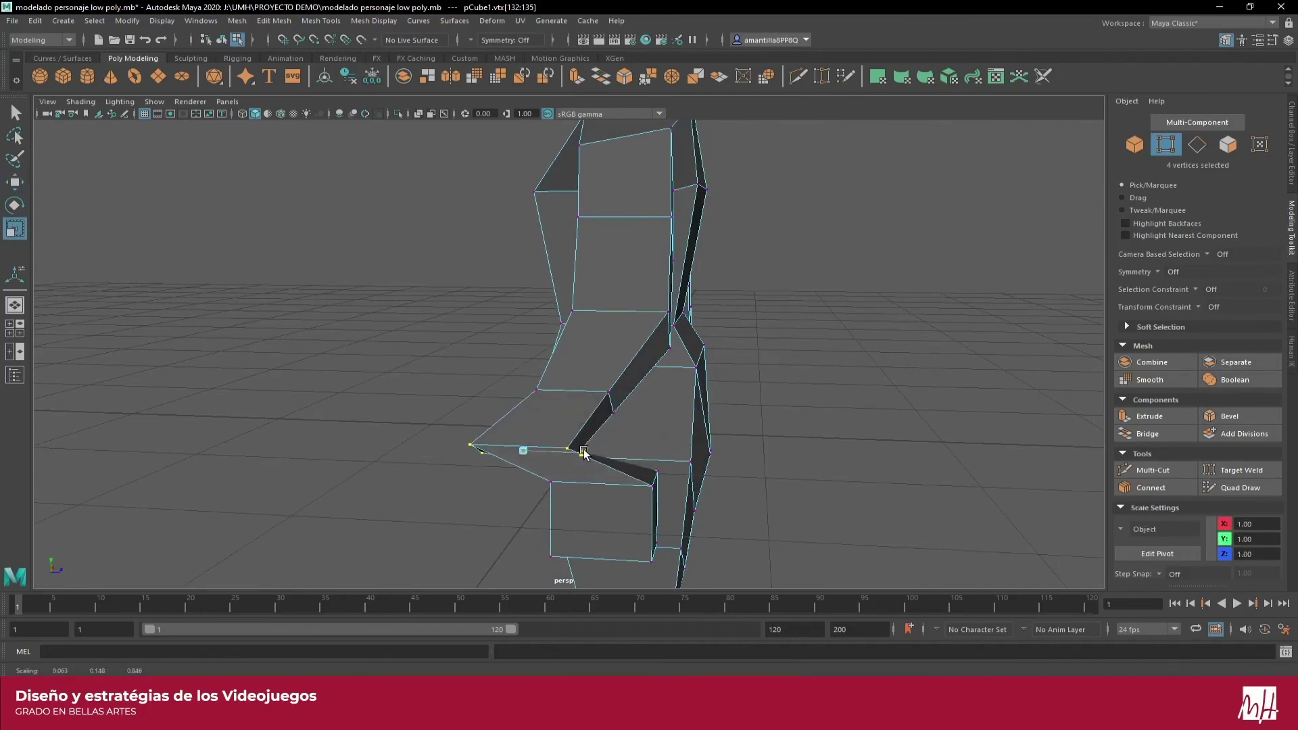
pyautogui.moveTo(598, 453)
pyautogui.mouseDown()
pyautogui.moveTo(565, 452)
pyautogui.moveTo(746, 444)
pyautogui.moveTo(599, 449)
pyautogui.moveTo(573, 468)
pyautogui.mouseUp()
# Shift three elbow vertices to the left
pyautogui.click(656, 470)
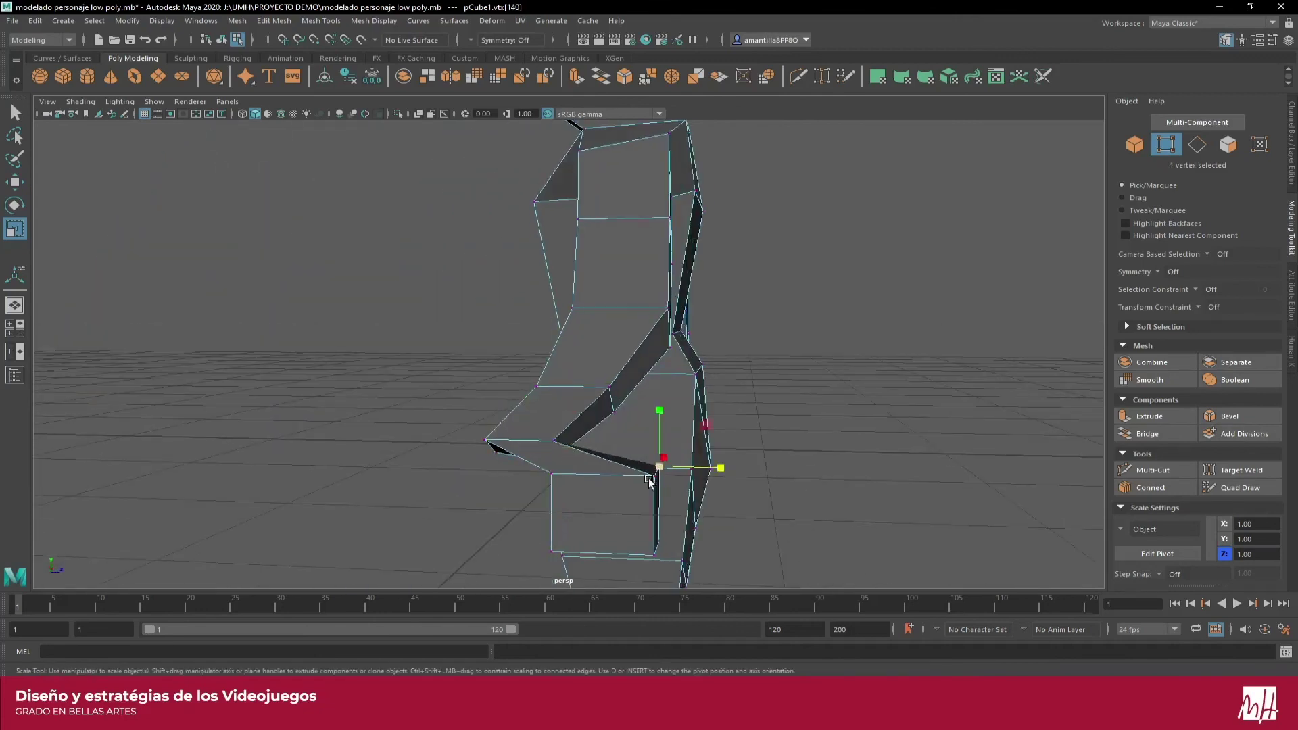
pyautogui.moveTo(655, 470)
pyautogui.keyDown('alt'); pyautogui.mouseDown()
pyautogui.moveTo(546, 490)
pyautogui.moveTo(428, 460)
pyautogui.moveTo(595, 515)
pyautogui.mouseUp(); pyautogui.keyUp('alt')
pyautogui.press('w')
pyautogui.moveTo(644, 497); pyautogui.dragTo(576, 494, button='middle')
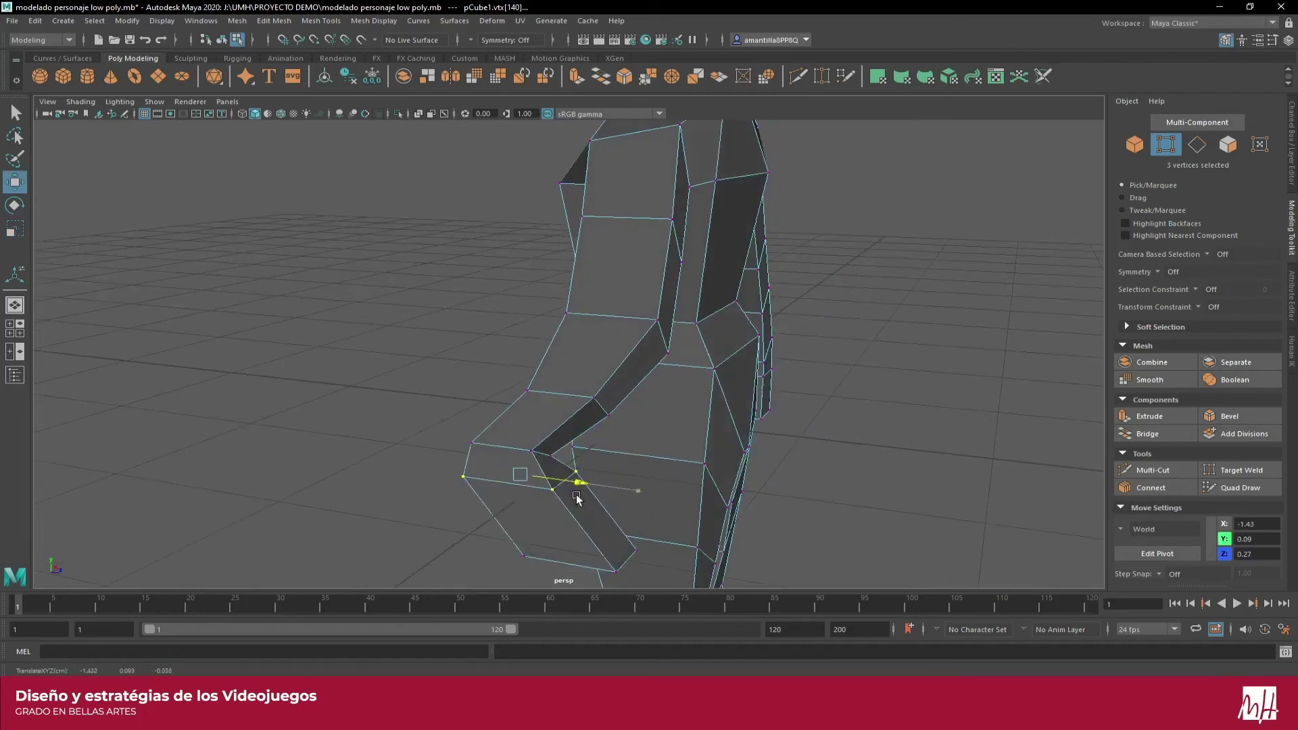
pyautogui.press('r')
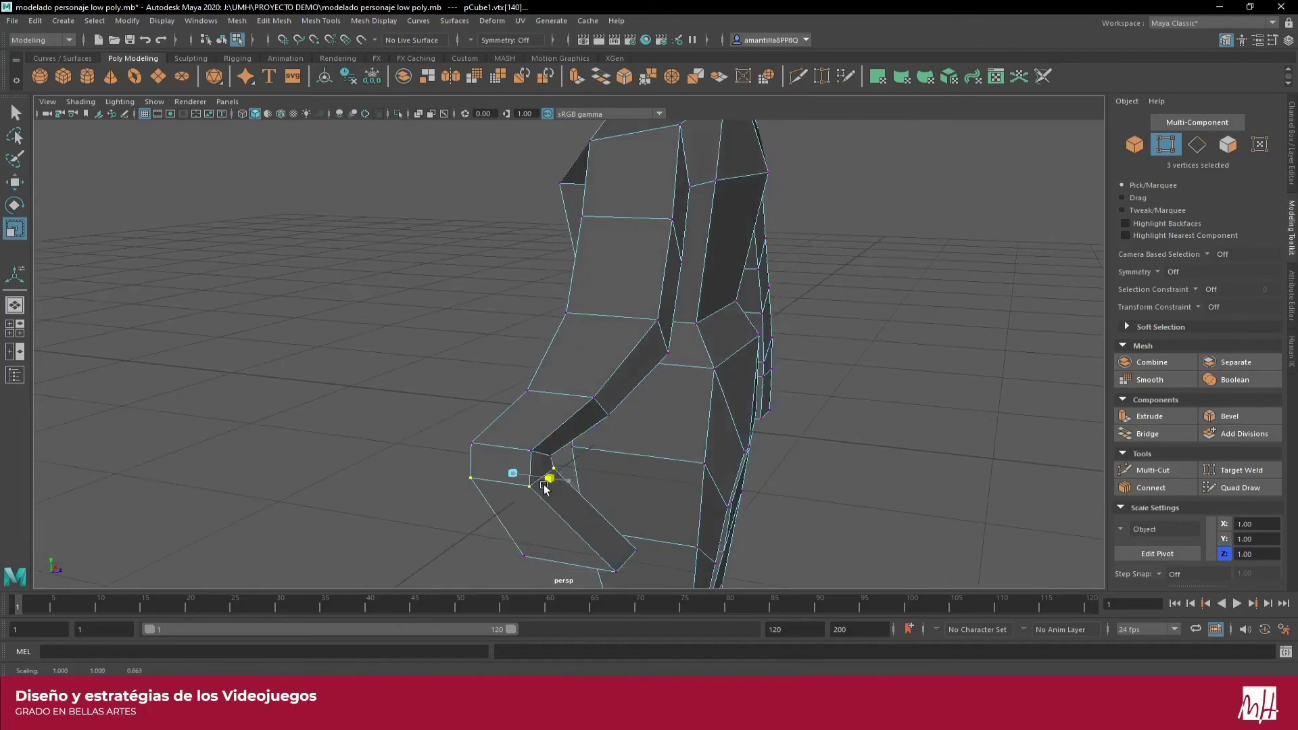
pyautogui.moveTo(543, 484)
pyautogui.keyDown('alt'); pyautogui.mouseDown()
pyautogui.moveTo(635, 506)
pyautogui.moveTo(557, 509)
pyautogui.moveTo(611, 495)
pyautogui.mouseUp(); pyautogui.keyUp('alt')
# Reposition the single inner elbow vertex, then deselect to inspect the elbow
pyautogui.click(615, 461)
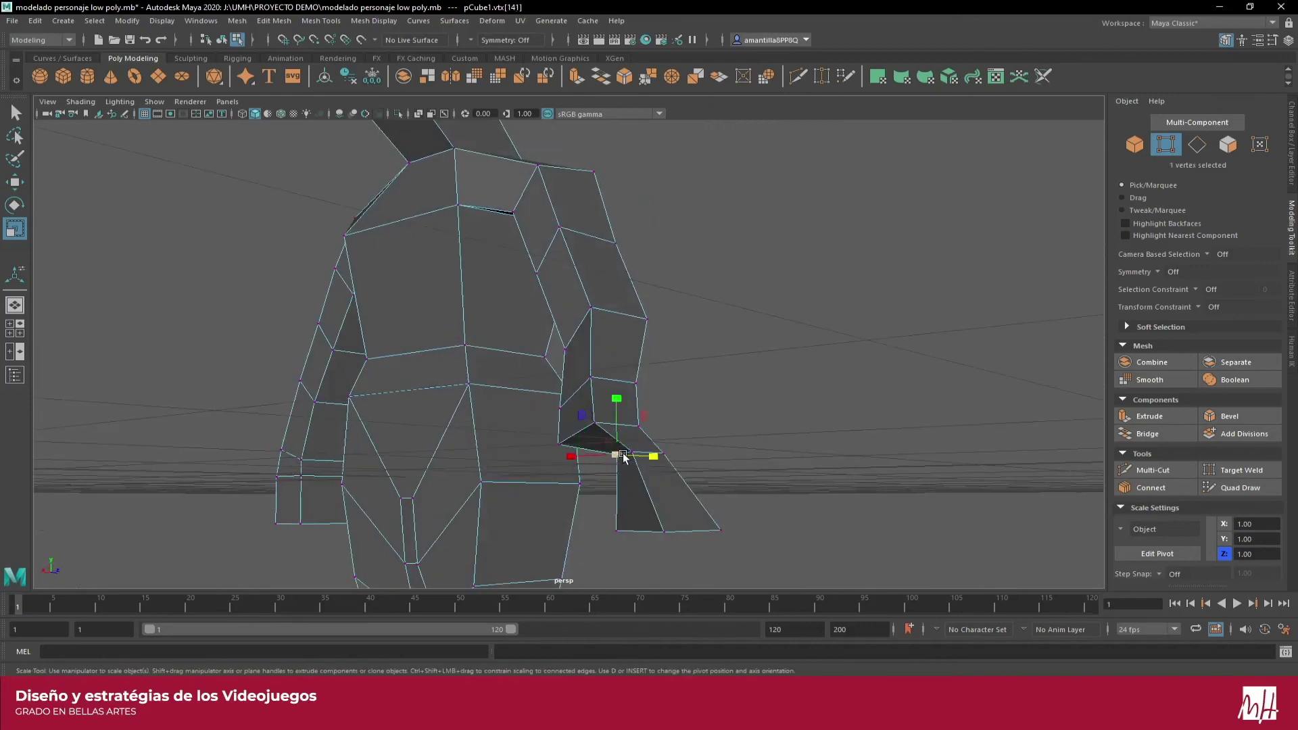
pyautogui.press('w')
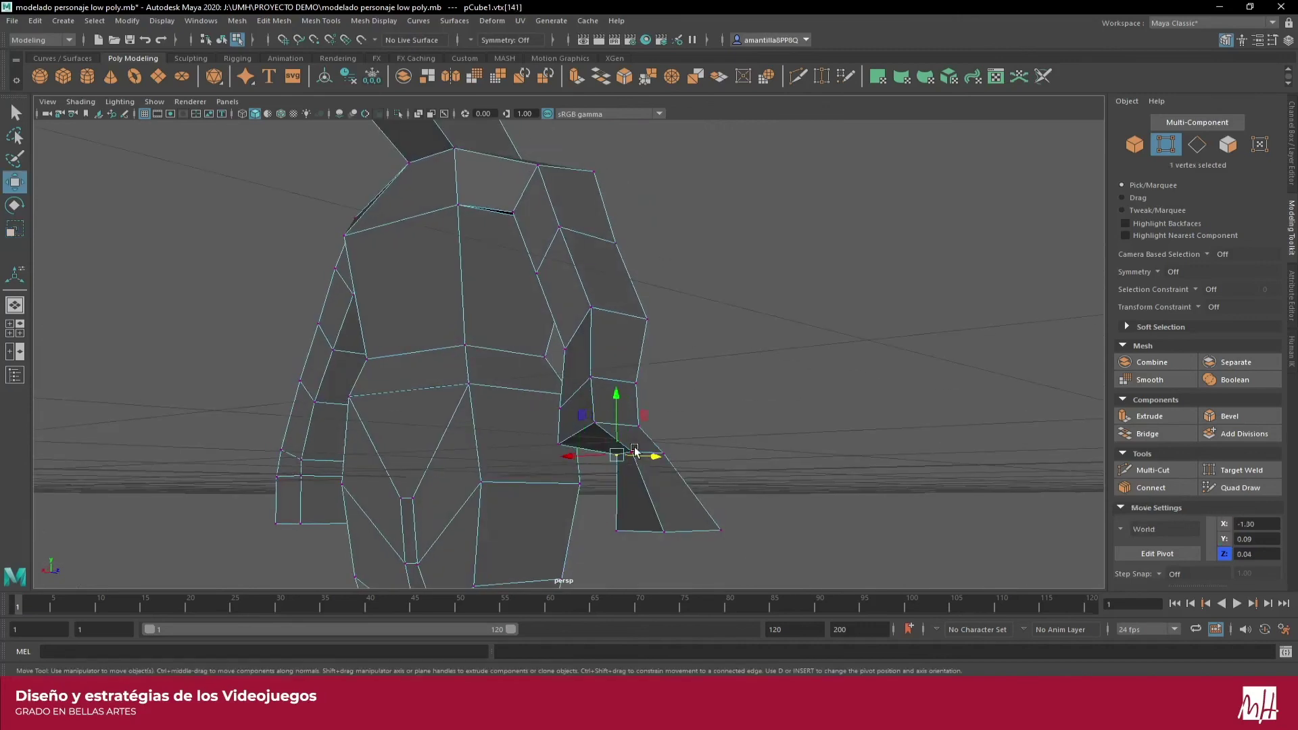
pyautogui.click(631, 452)
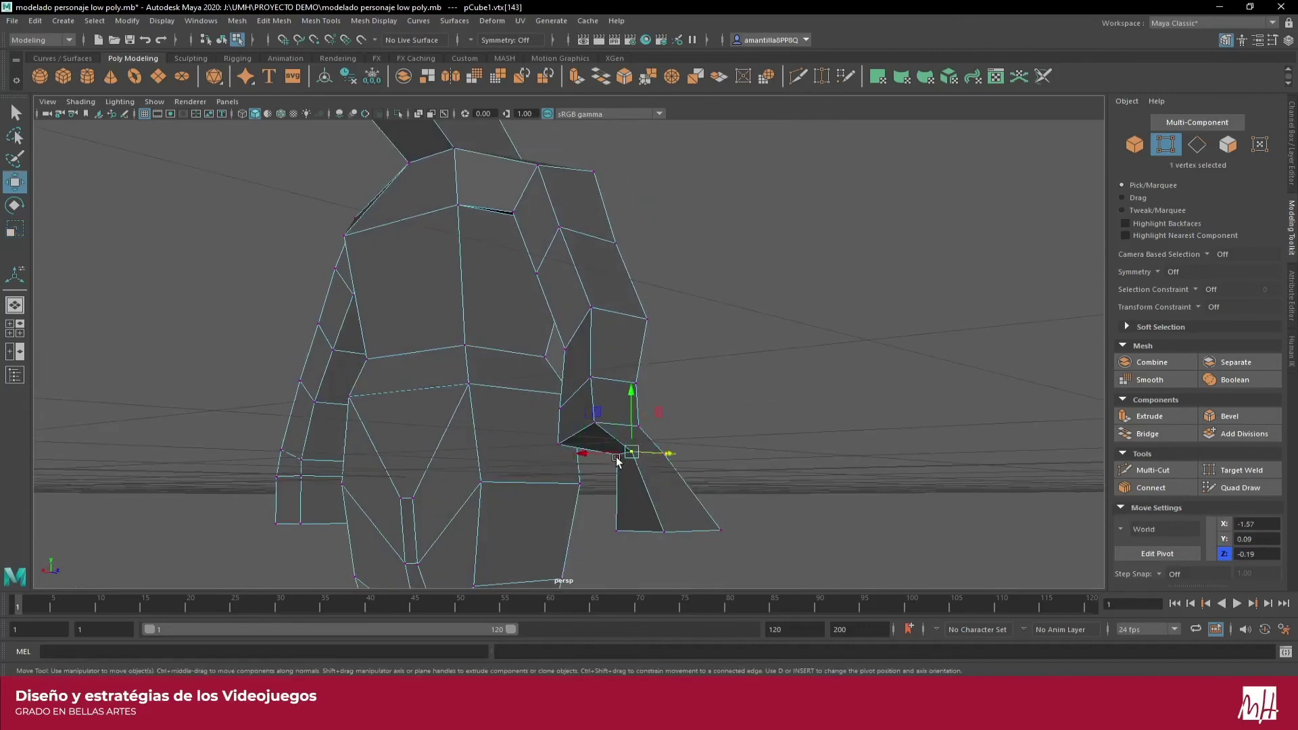
pyautogui.moveTo(619, 459)
pyautogui.keyDown('shift'); pyautogui.mouseDown()
pyautogui.moveTo(638, 448)
pyautogui.moveTo(538, 490)
pyautogui.moveTo(733, 448)
pyautogui.mouseUp(); pyautogui.keyUp('shift')
pyautogui.click(538, 489)
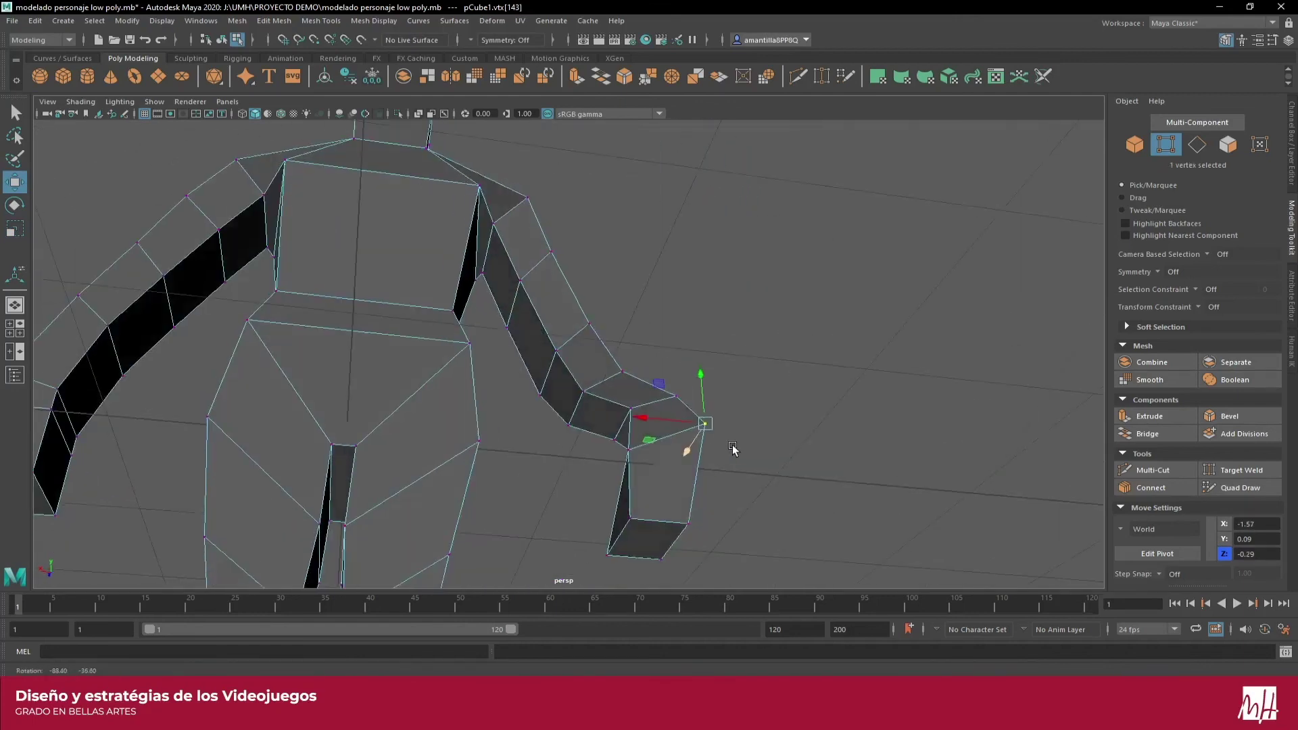
pyautogui.click(627, 449)
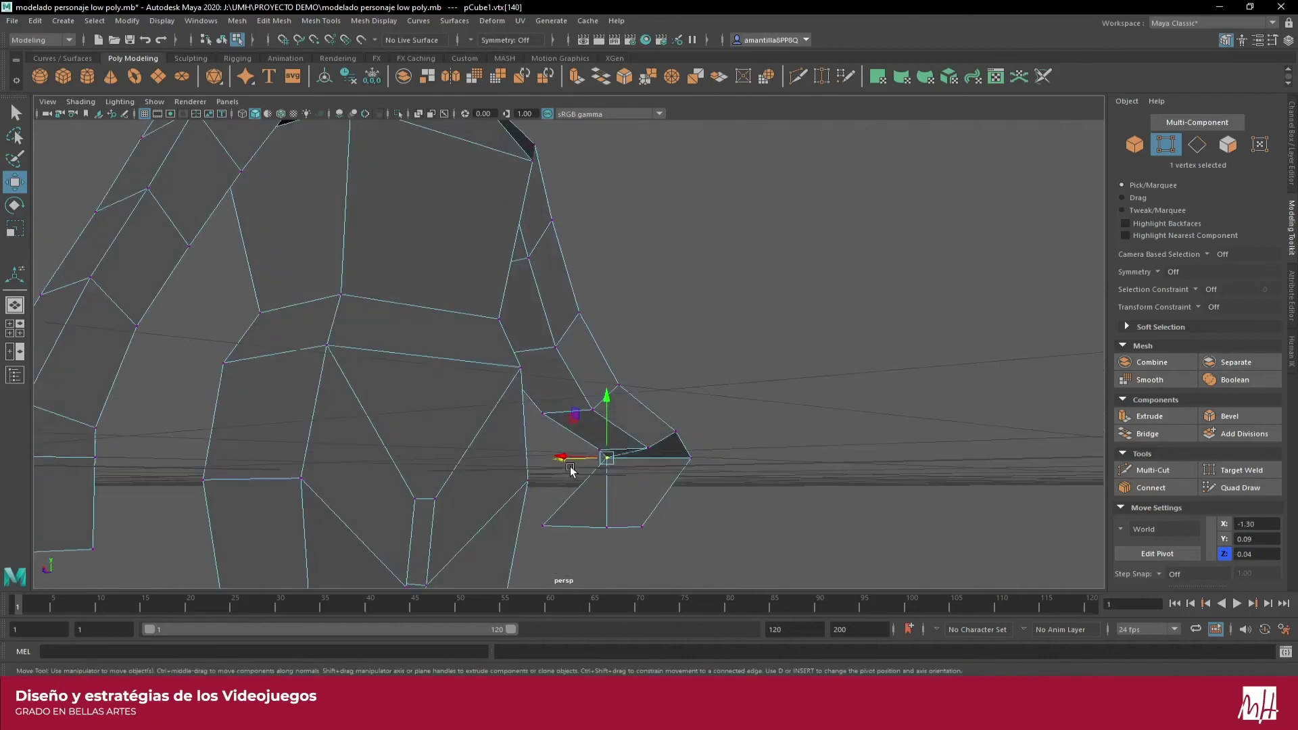
pyautogui.click(572, 469)
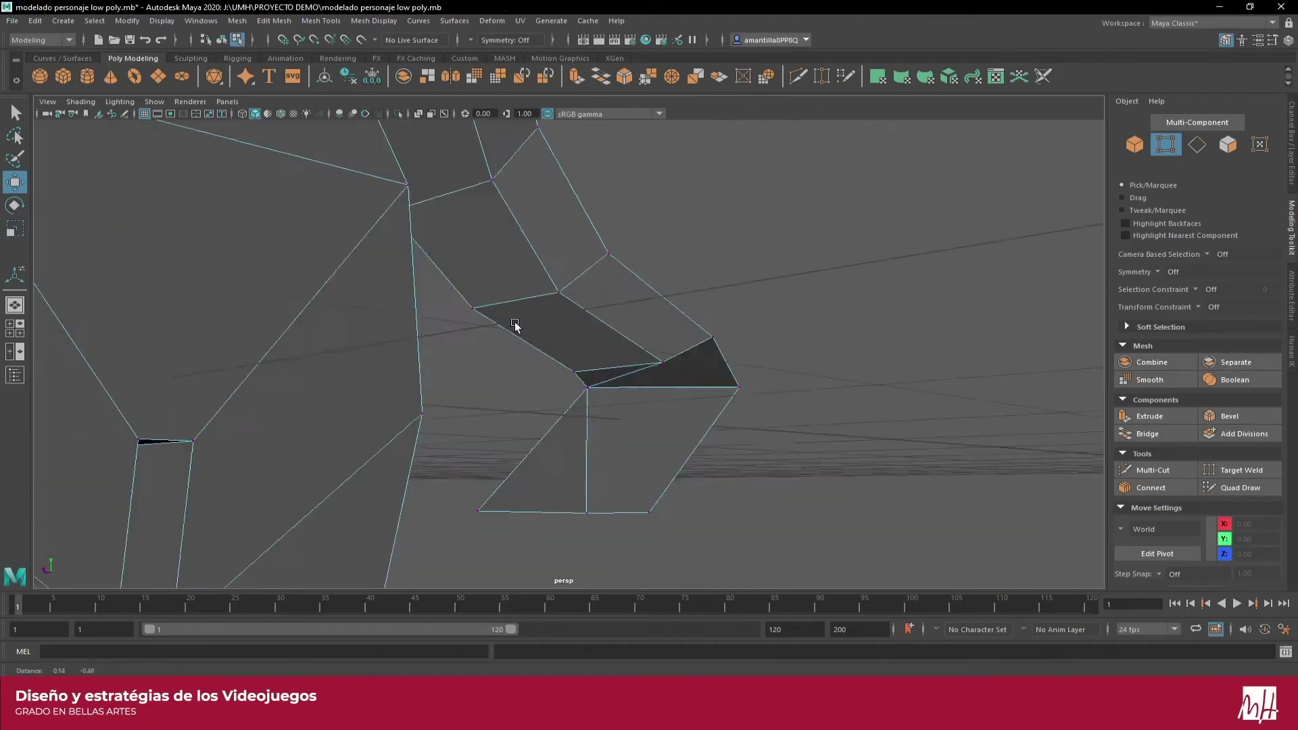